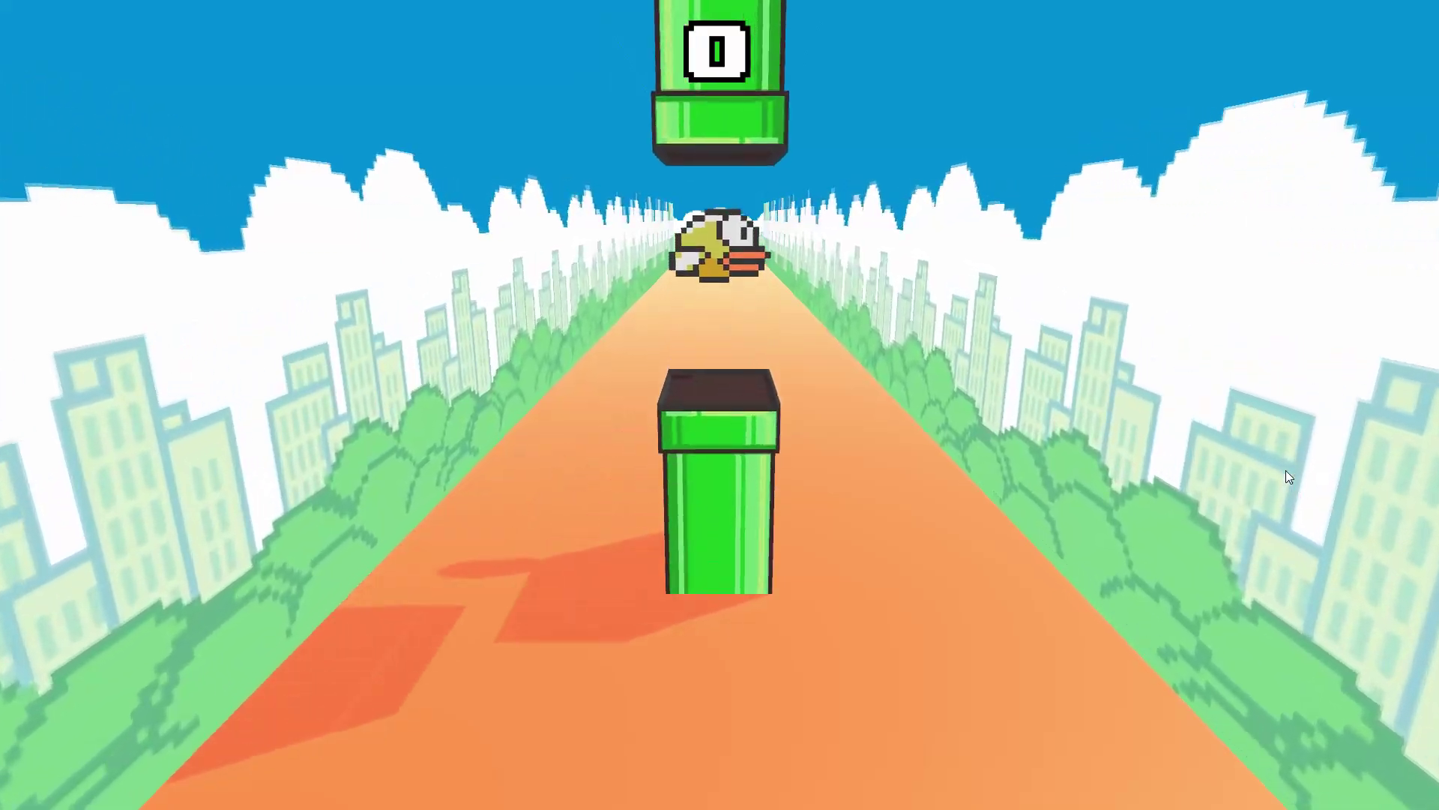
pyautogui.press('space')
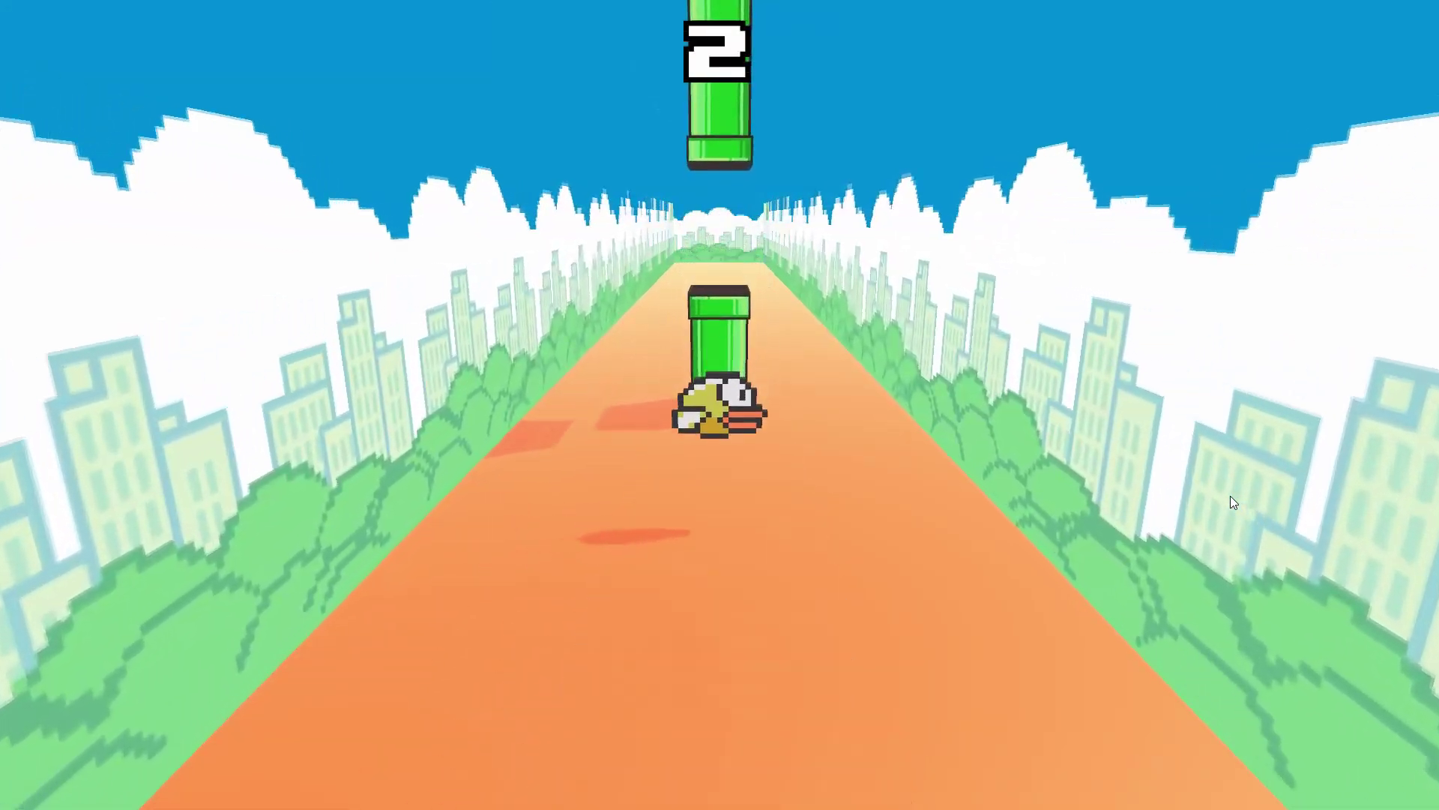
# - Flap the bird up through the pipe gap, then leave the game with Escape
pyautogui.press('Escape')
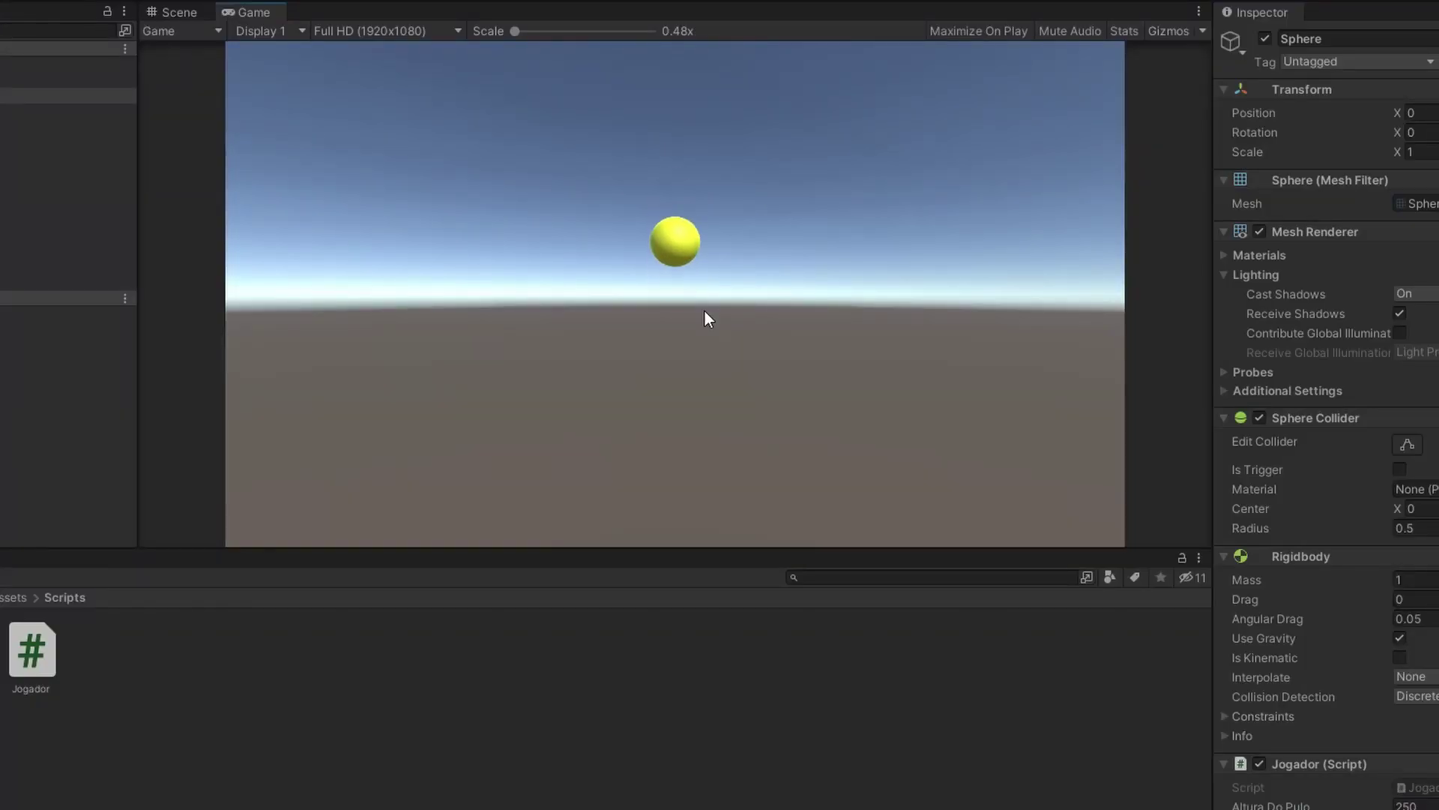
# - Make the yellow sphere jump three times to keep it between the scrolling pipes
pyautogui.press('space')
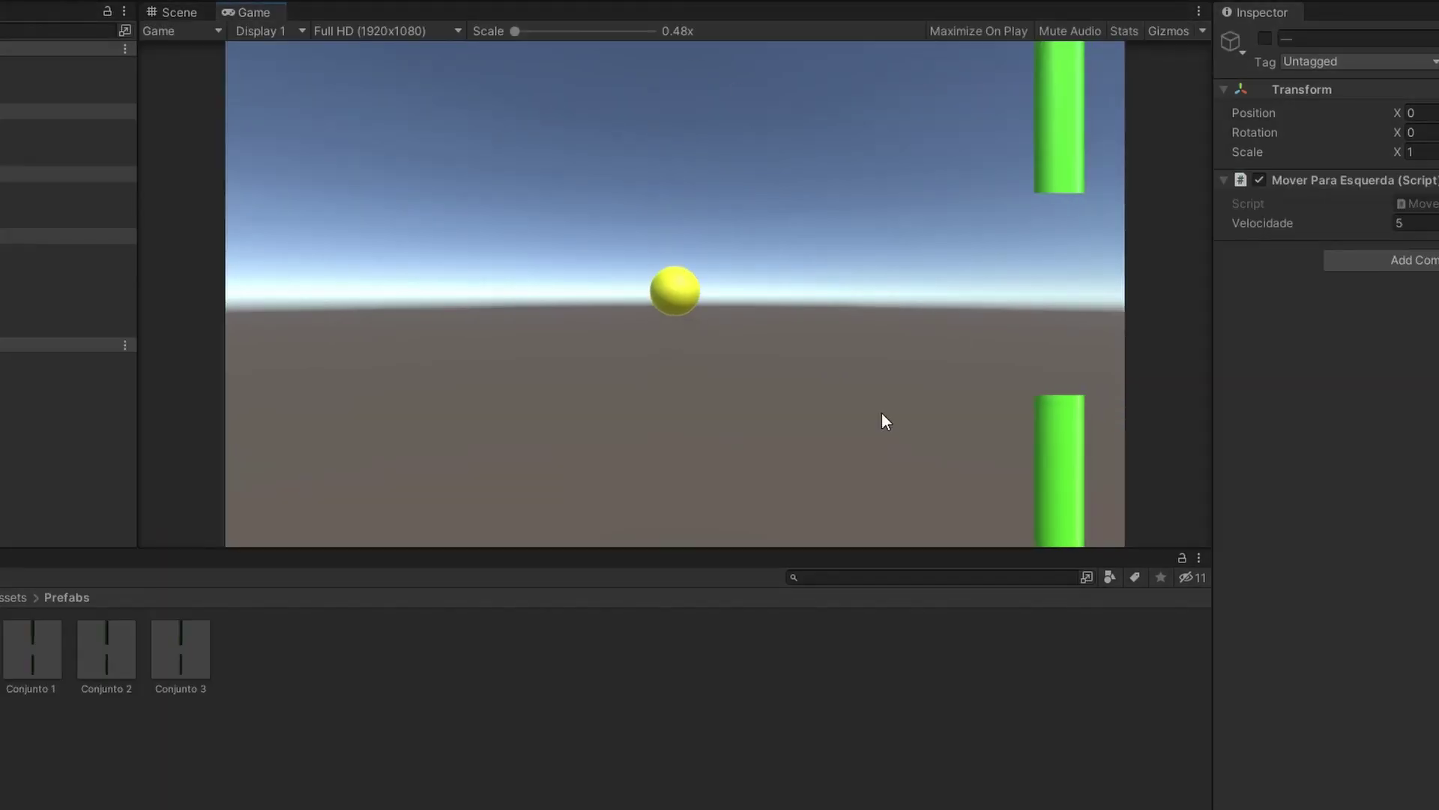
pyautogui.press('space')
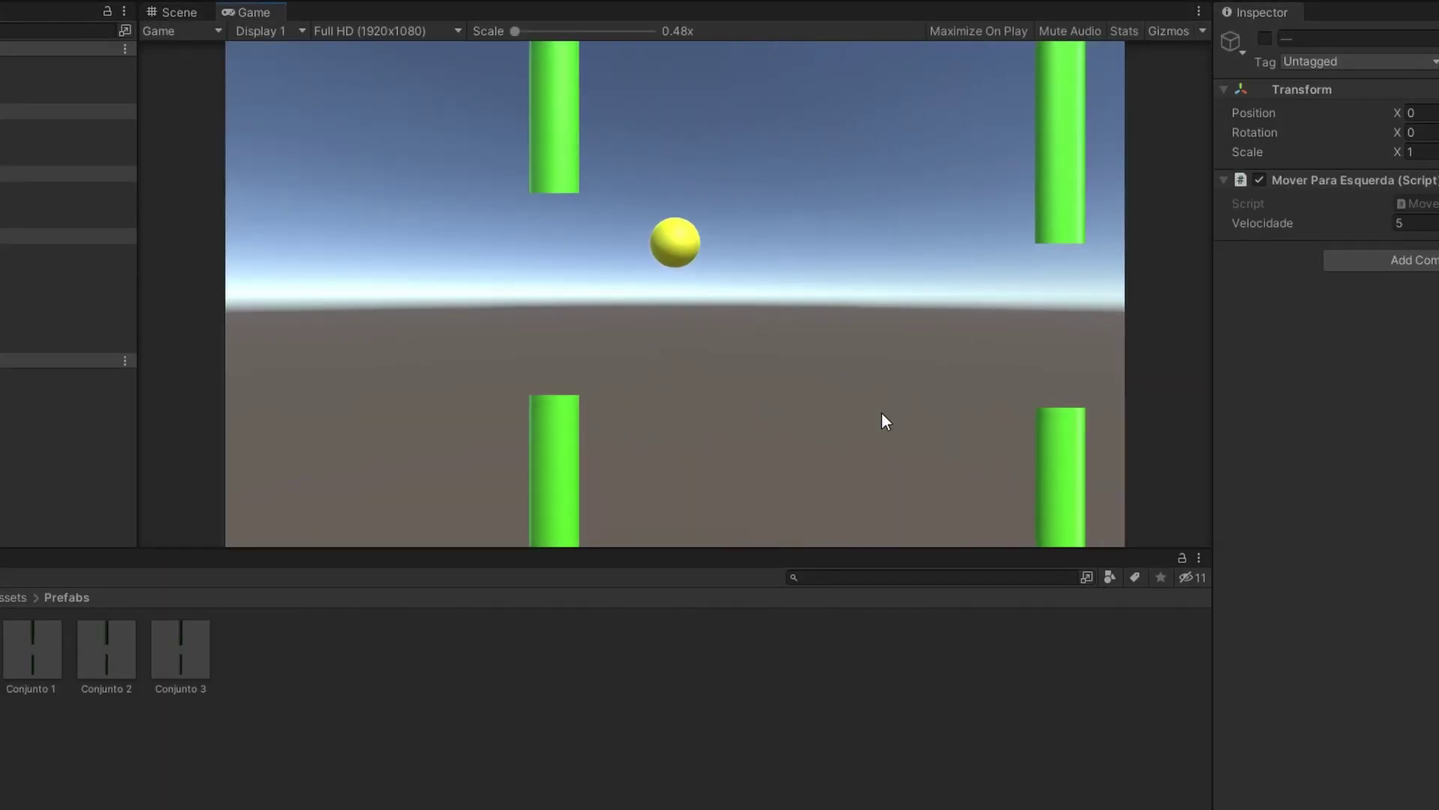
pyautogui.press('space')
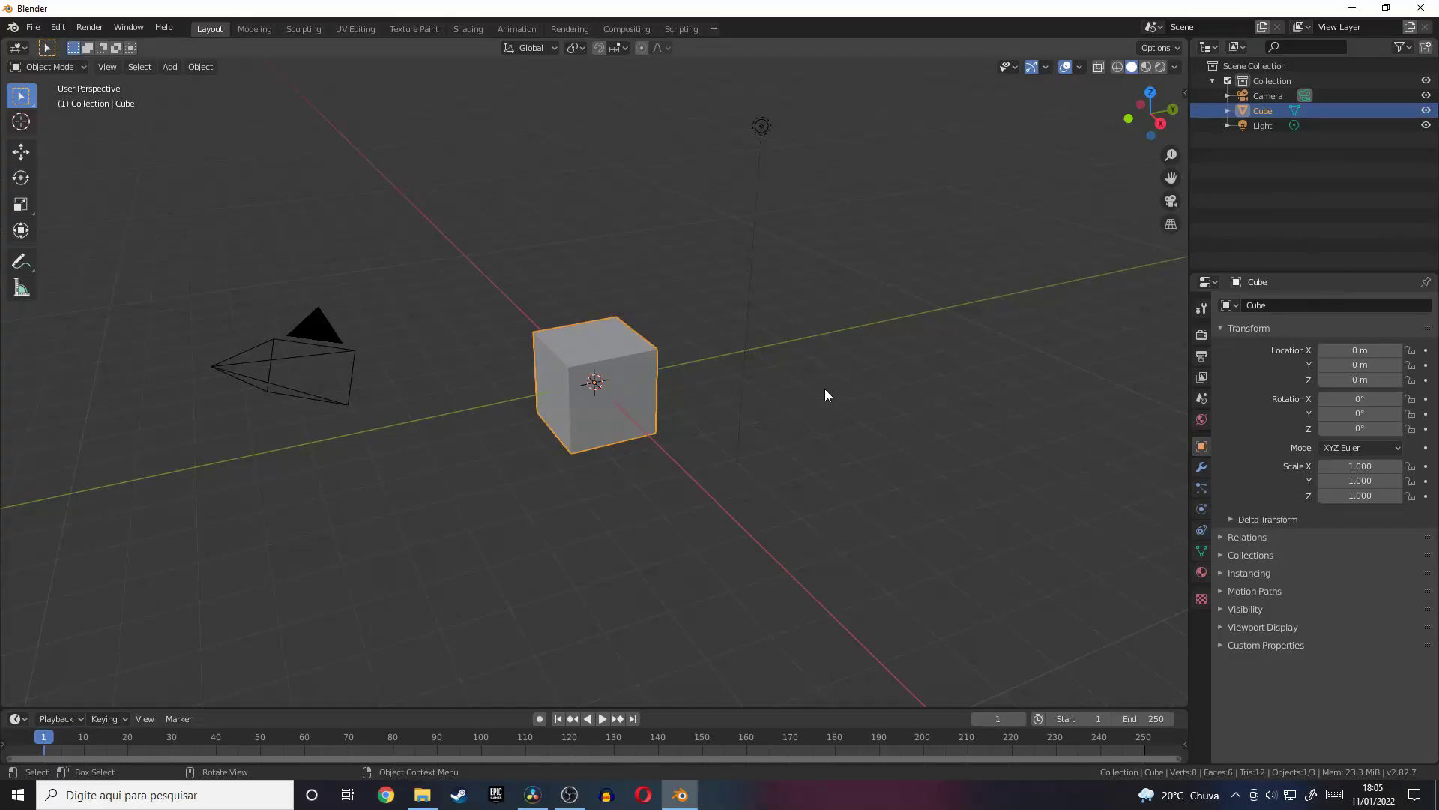
# - Delete the default cube from the Blender scene
pyautogui.moveTo(825, 388)
pyautogui.mouseDown(button='middle')
pyautogui.moveTo(686, 411)
pyautogui.moveTo(530, 402)
pyautogui.moveTo(757, 371)
pyautogui.moveTo(713, 438)
pyautogui.moveTo(733, 262)
pyautogui.moveTo(715, 418)
pyautogui.moveTo(648, 411)
pyautogui.mouseUp(button='middle')
pyautogui.rightClick(633, 373)
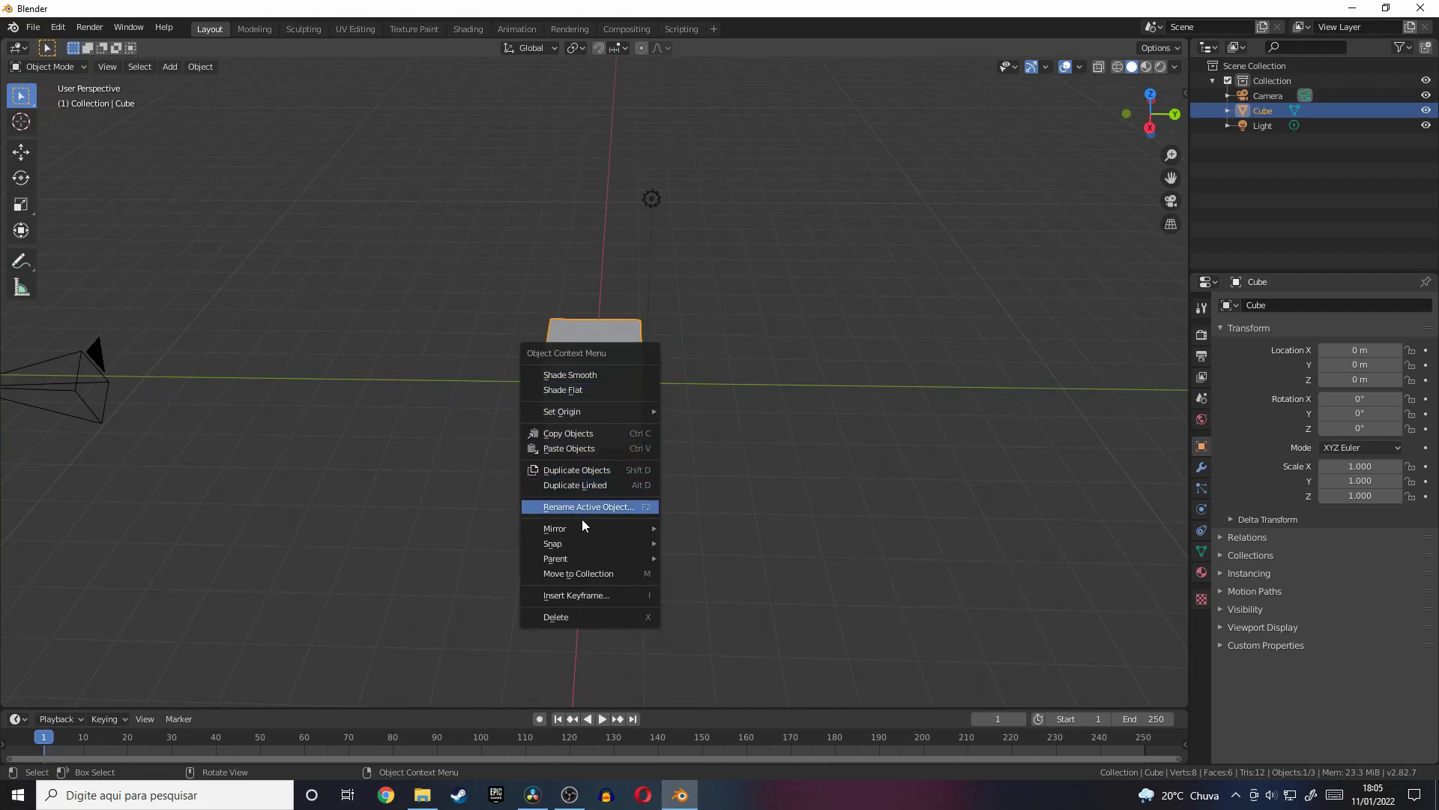
pyautogui.click(574, 618)
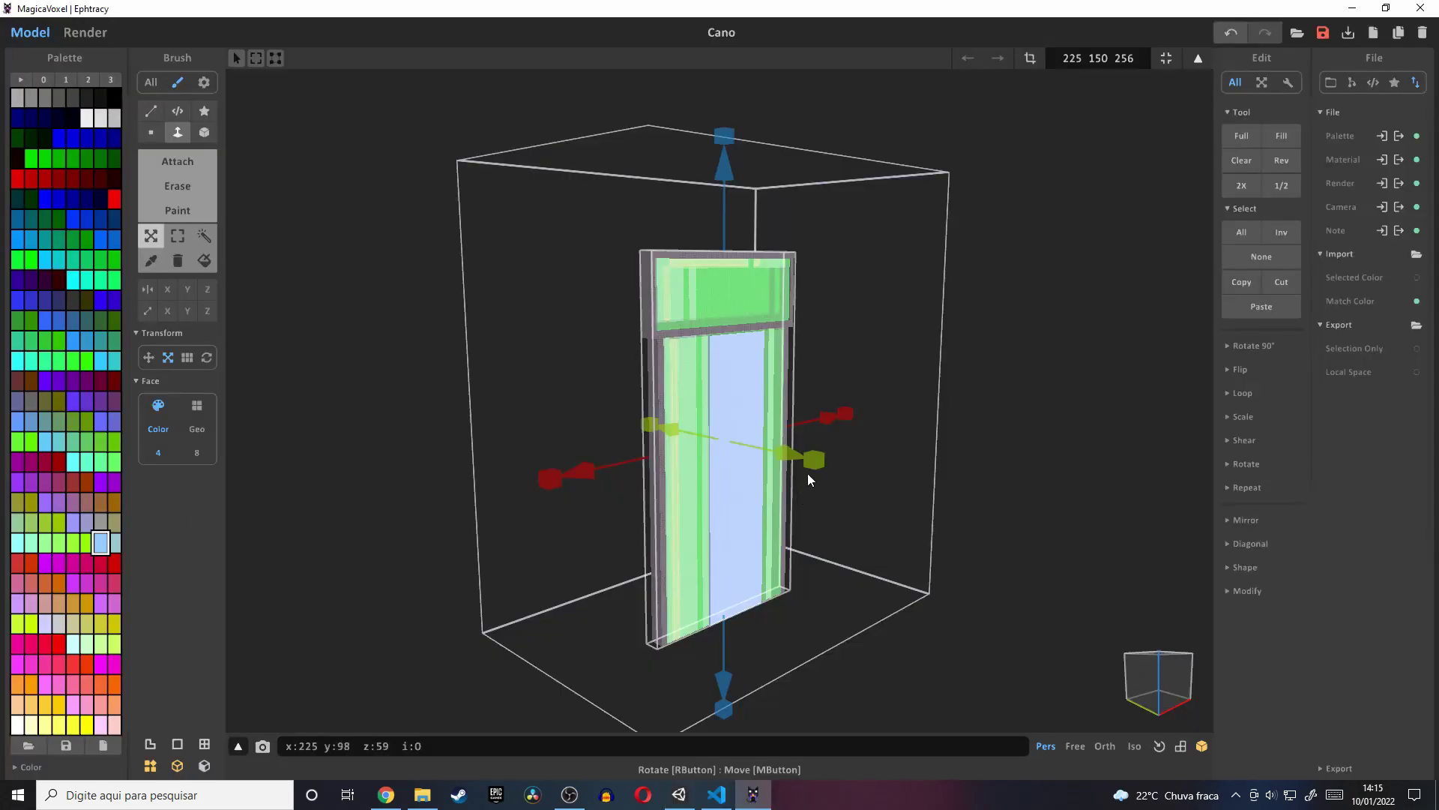
# - Stretch the Cano pipe model wider along its green axis in two pulls
pyautogui.moveTo(808, 457)
pyautogui.mouseDown()
pyautogui.moveTo(910, 498)
pyautogui.moveTo(964, 494)
pyautogui.mouseUp()
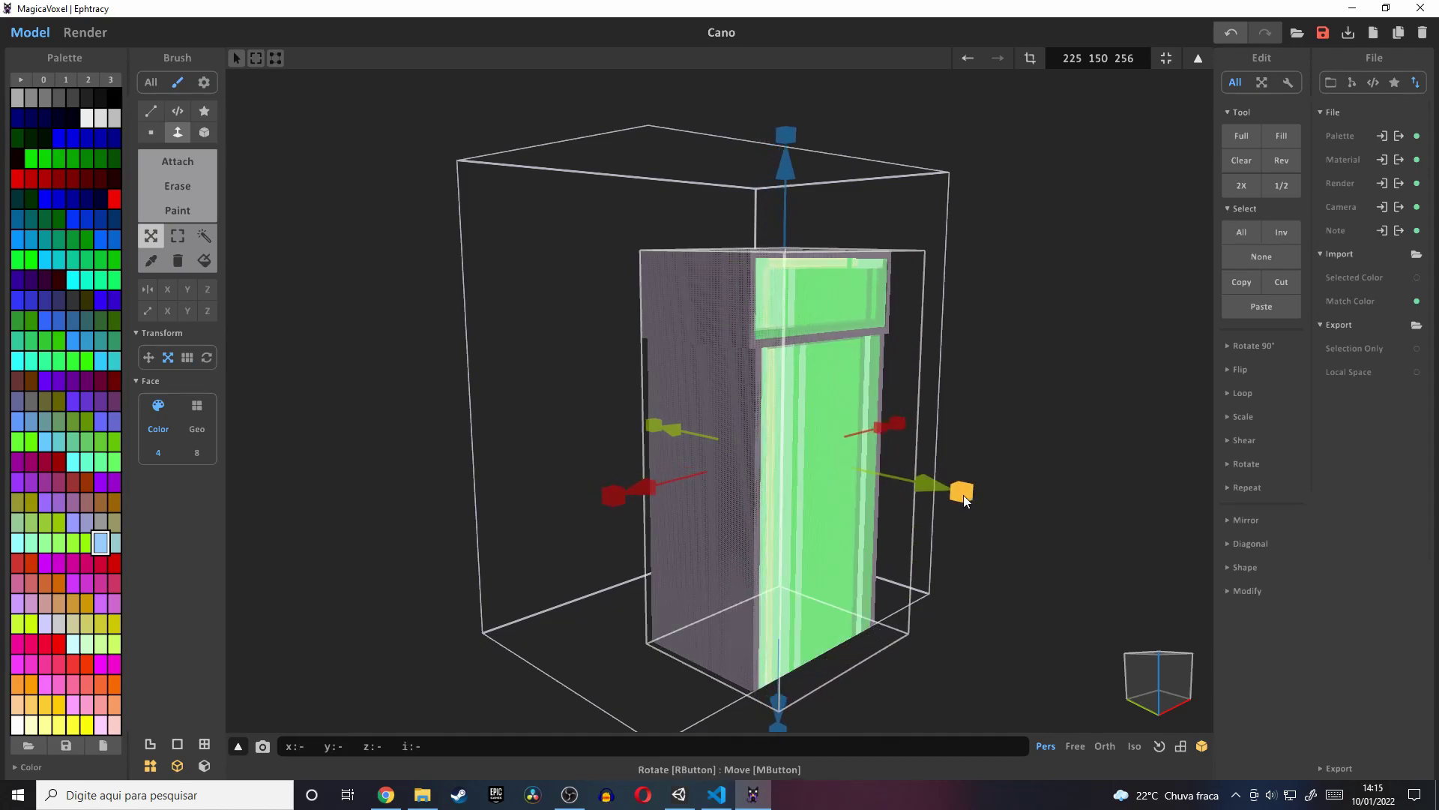
pyautogui.moveTo(964, 495); pyautogui.dragTo(761, 507, button='right')
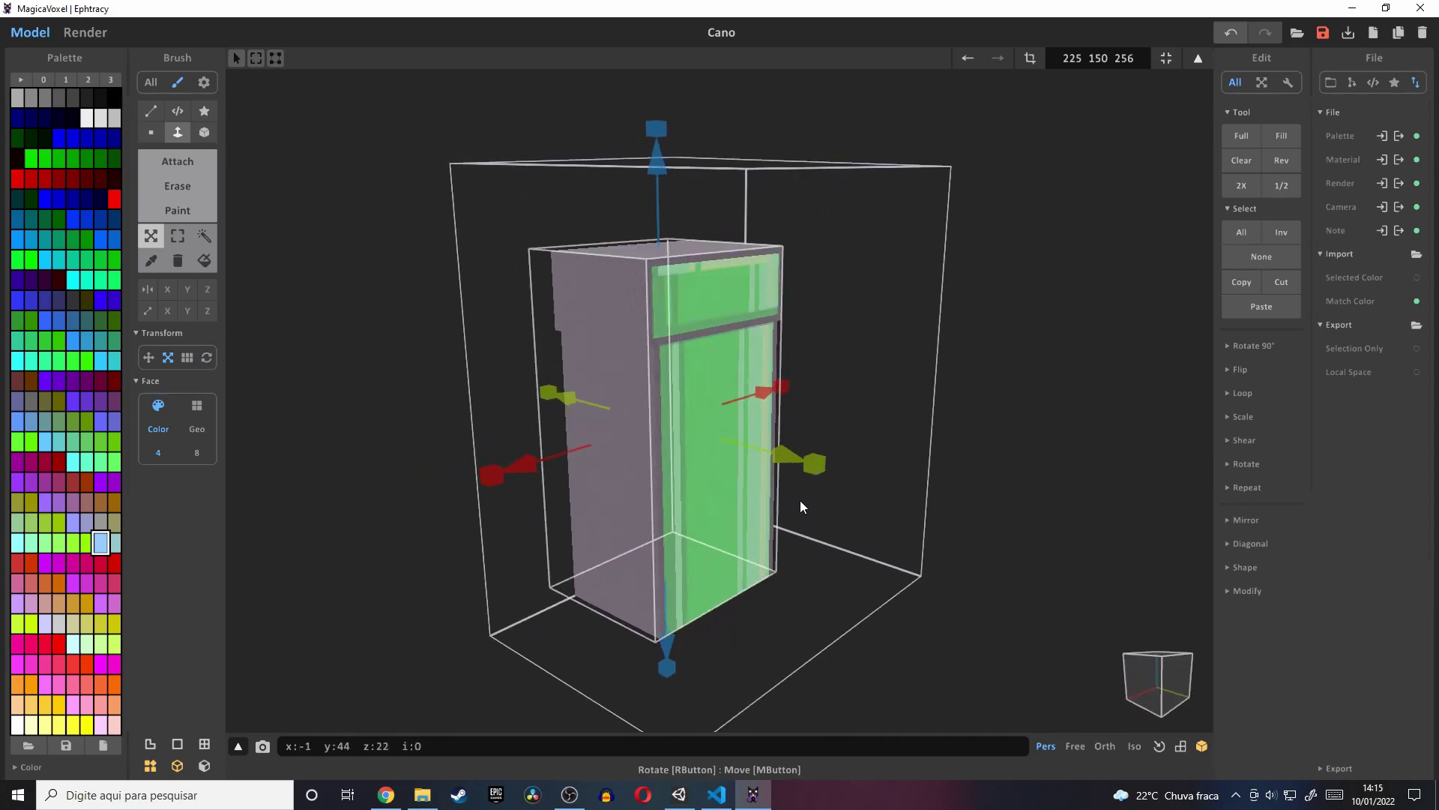
pyautogui.moveTo(815, 470); pyautogui.dragTo(985, 515)
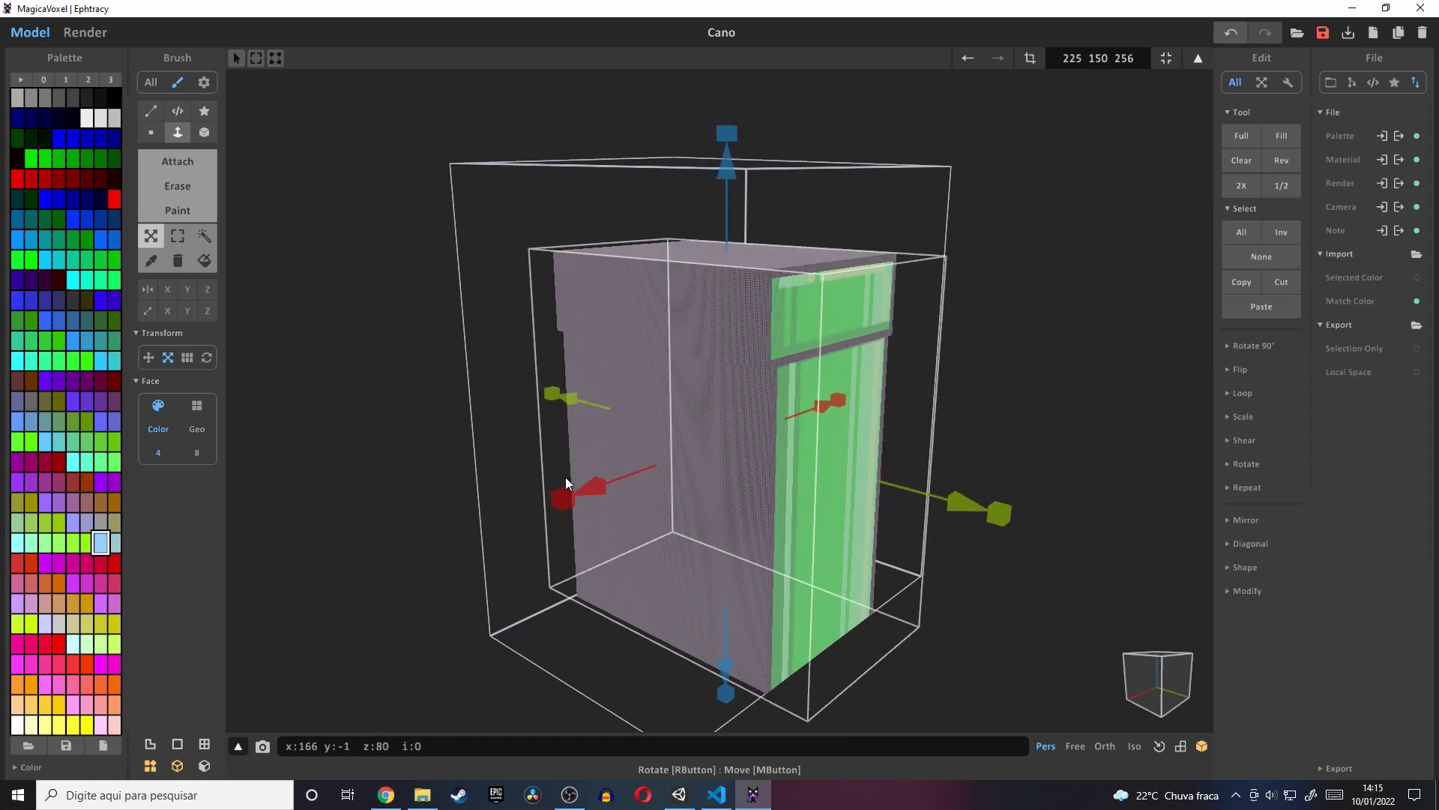
pyautogui.moveTo(565, 483); pyautogui.dragTo(415, 537, button='right')
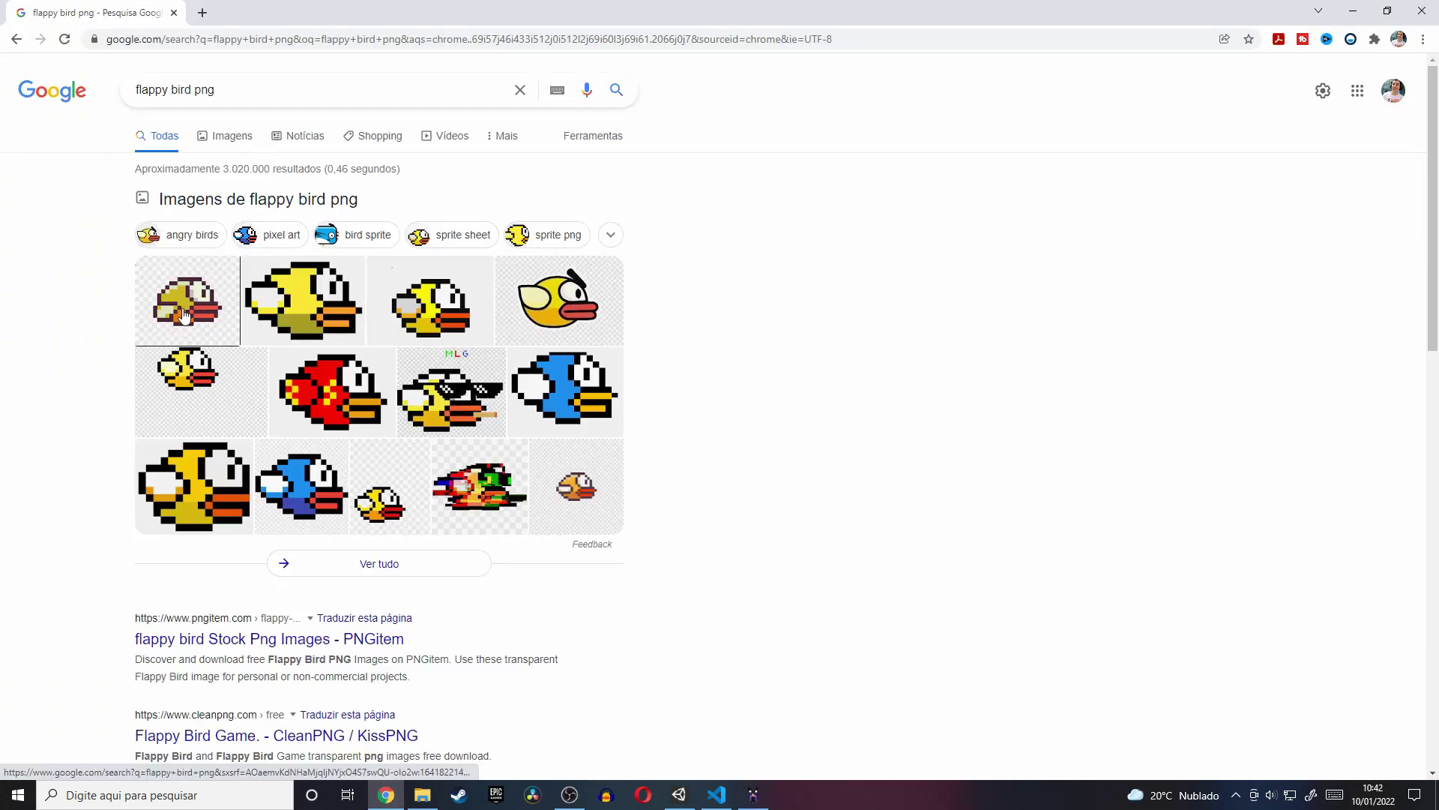
# - Switch to image results for flappy bird png and open the first bird image's options
pyautogui.click(185, 315)
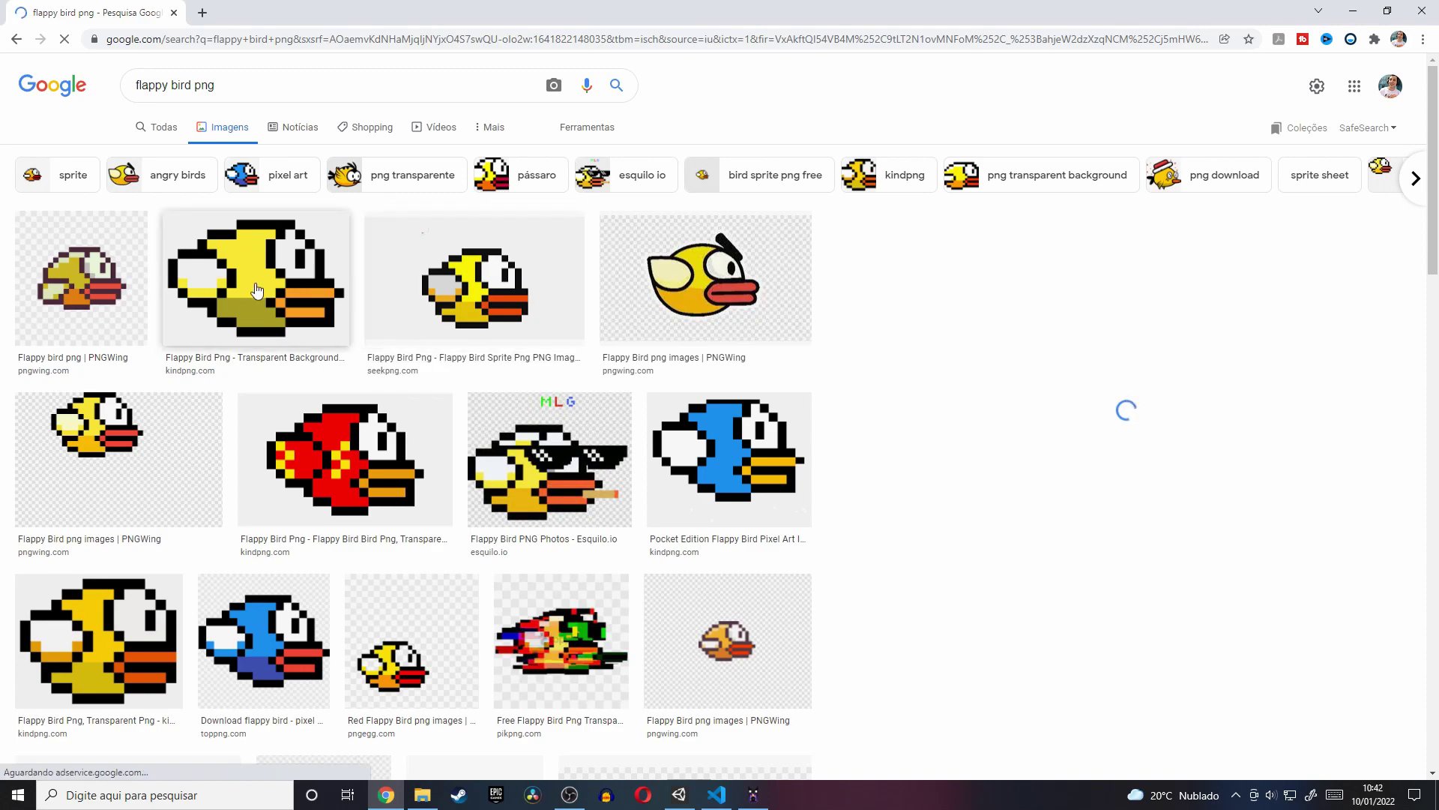
pyautogui.click(81, 278)
pyautogui.rightClick(1149, 272)
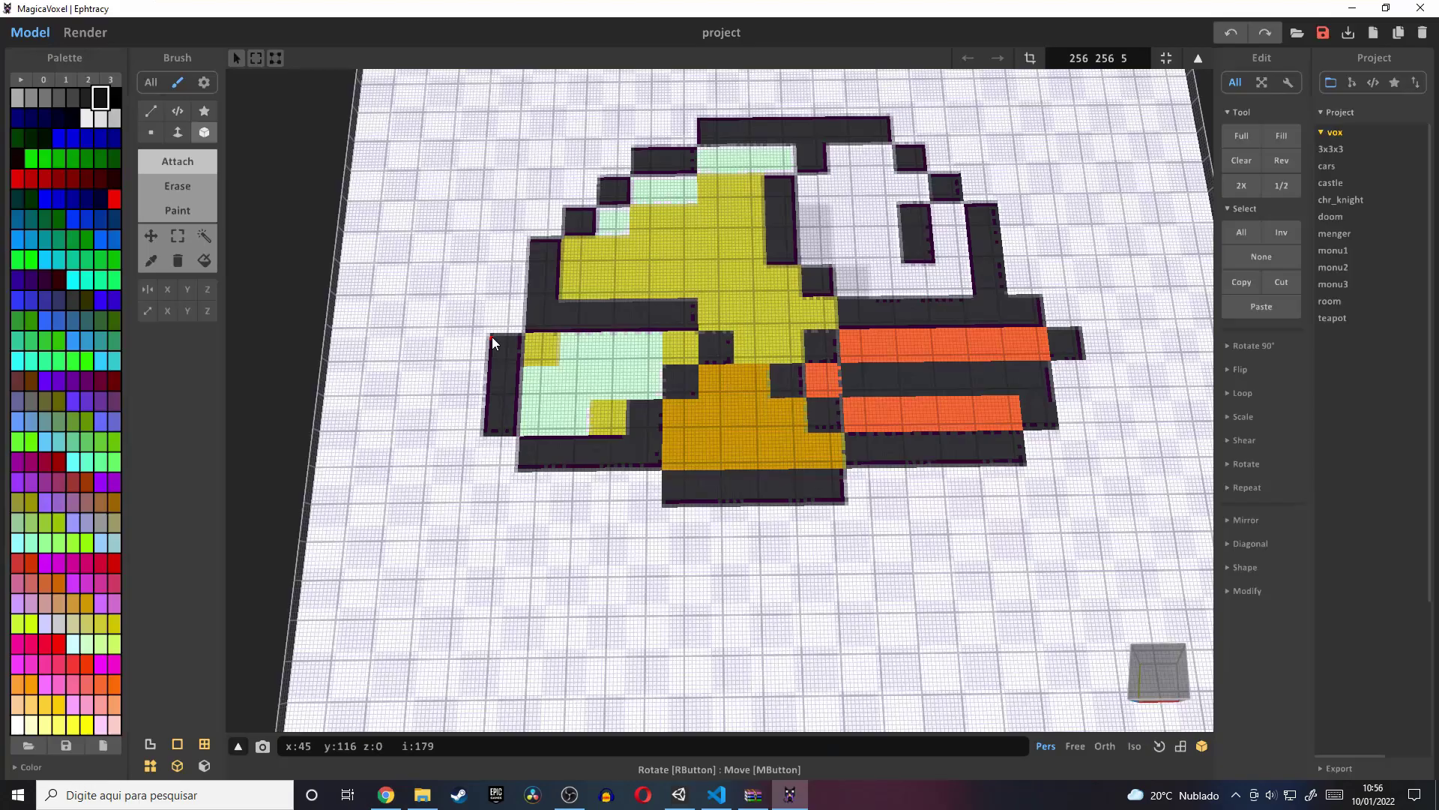
# - Add a black voxel row atop the bird and paint the dark grey eye column black
pyautogui.scroll(5, 516, 440)
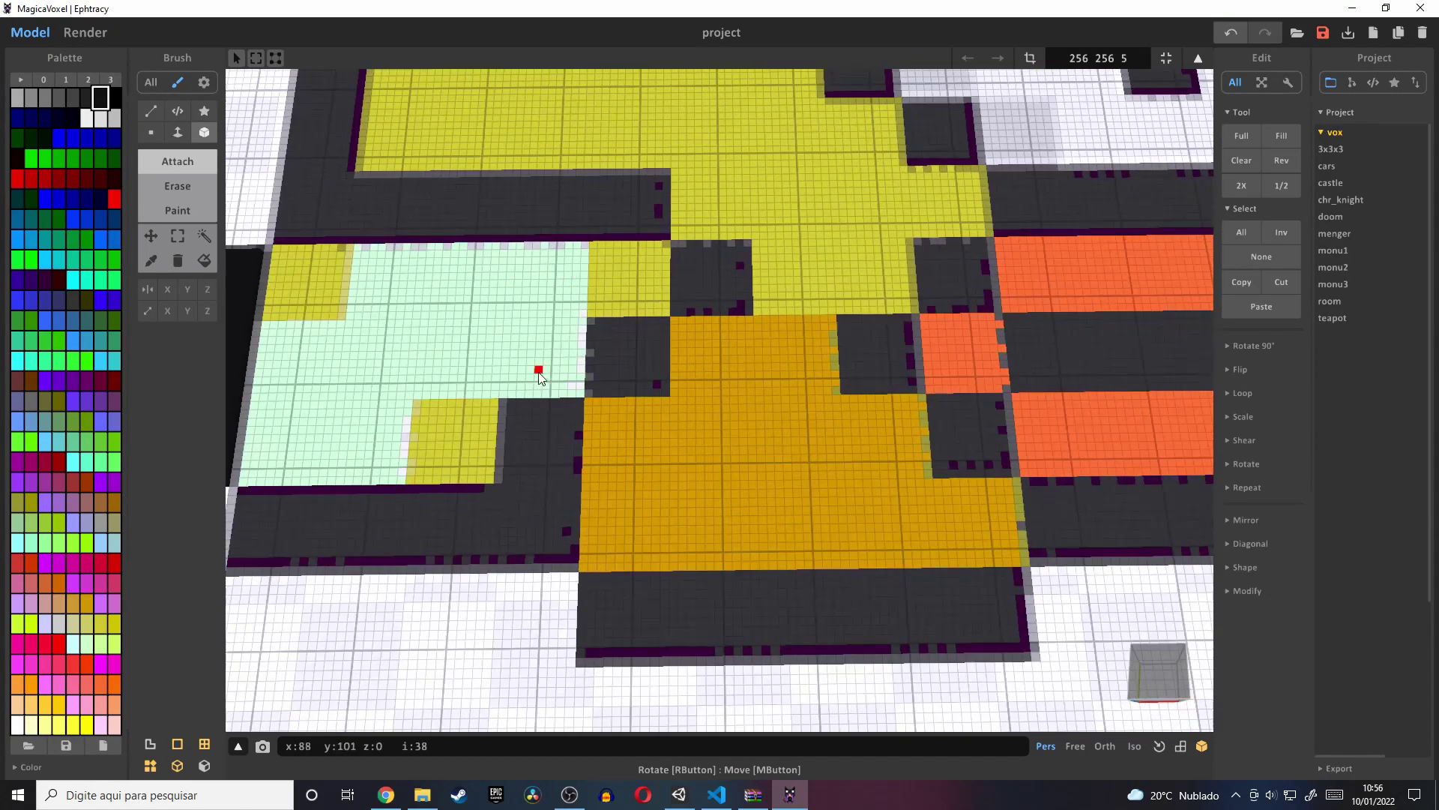
pyautogui.scroll(3, 539, 367)
pyautogui.scroll(2, 791, 502)
pyautogui.scroll(2, 588, 479)
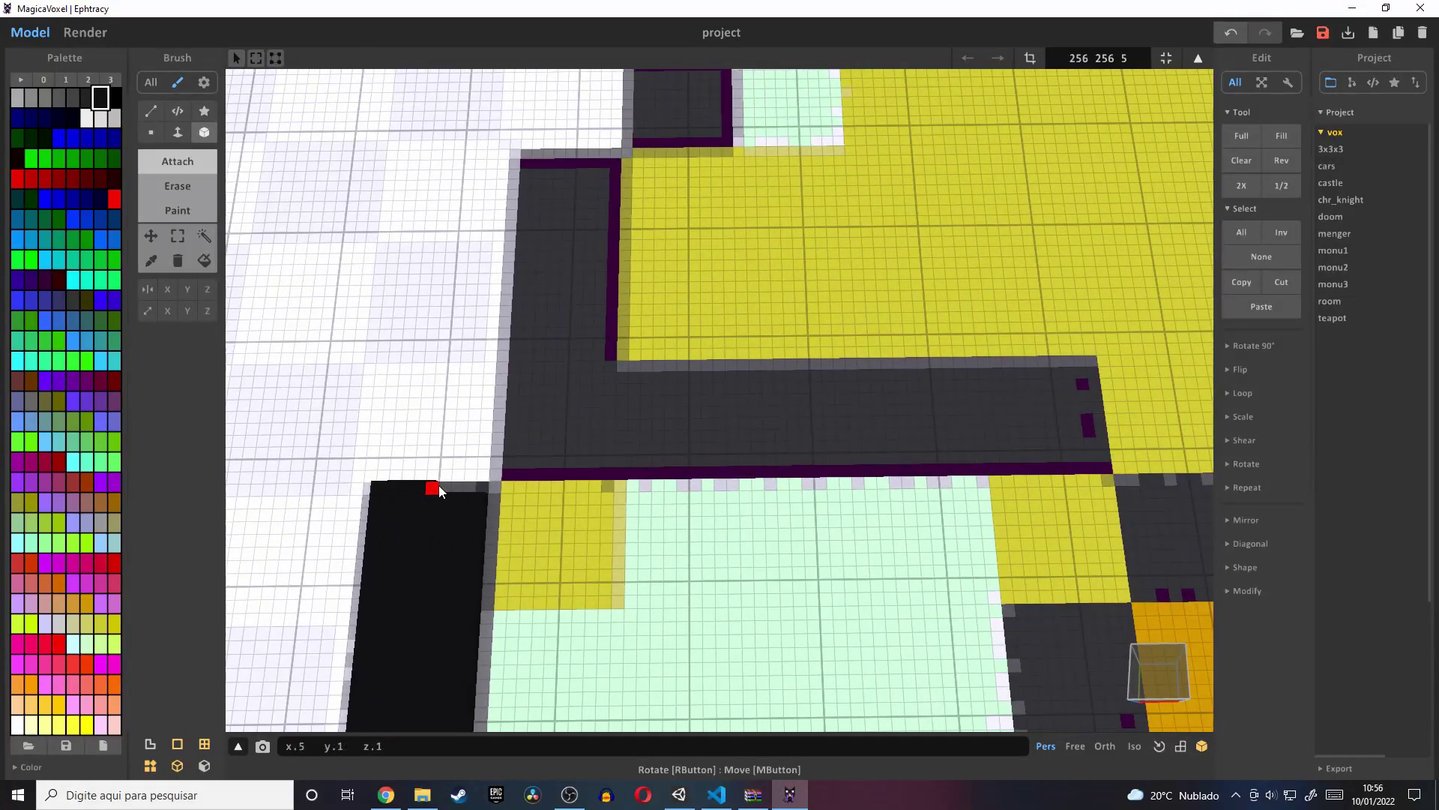
pyautogui.scroll(-2, 577, 542)
pyautogui.scroll(-2, 467, 482)
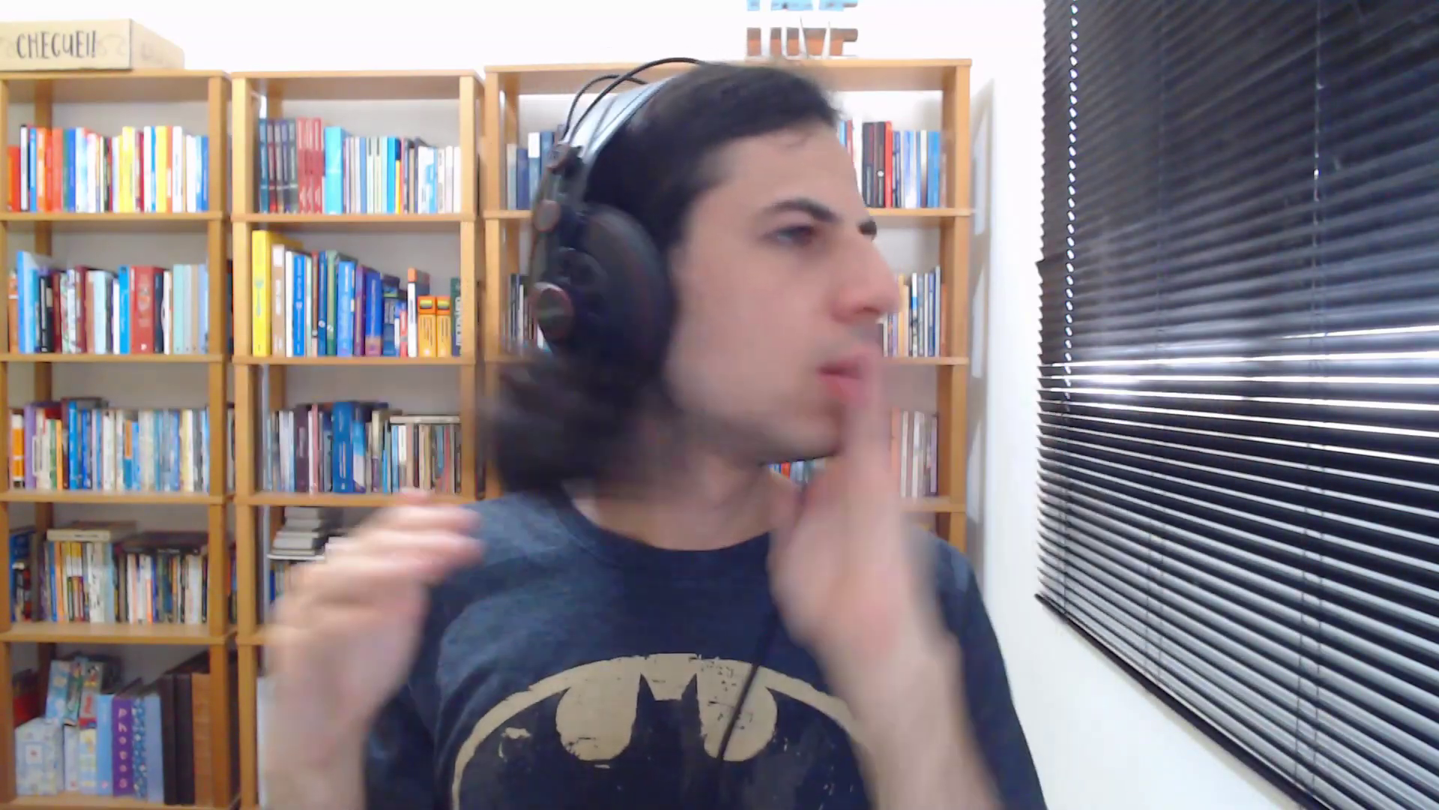
pyautogui.moveTo(490, 425); pyautogui.dragTo(1004, 492)
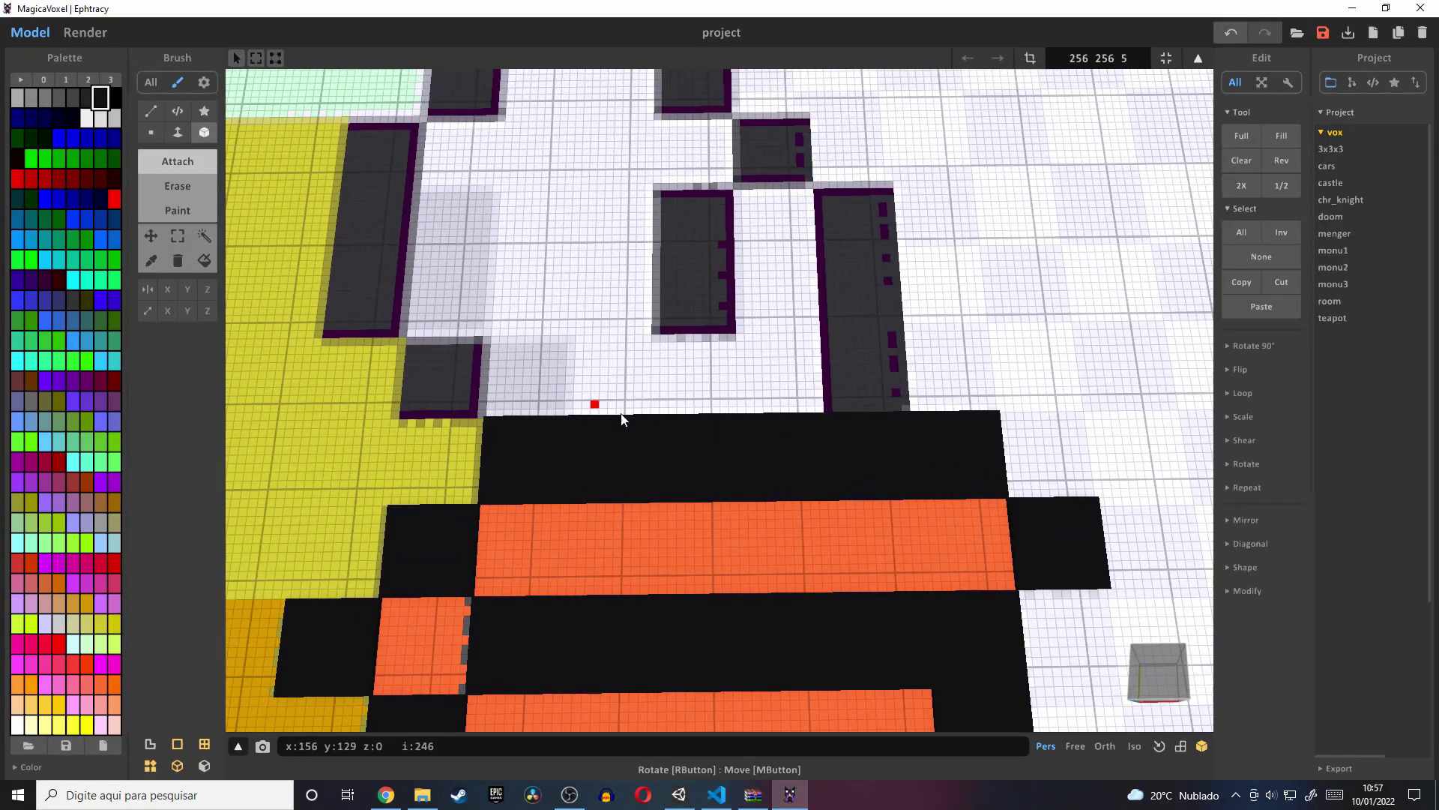
pyautogui.moveTo(621, 418); pyautogui.dragTo(794, 281, button='right')
pyautogui.moveTo(770, 299); pyautogui.dragTo(857, 491)
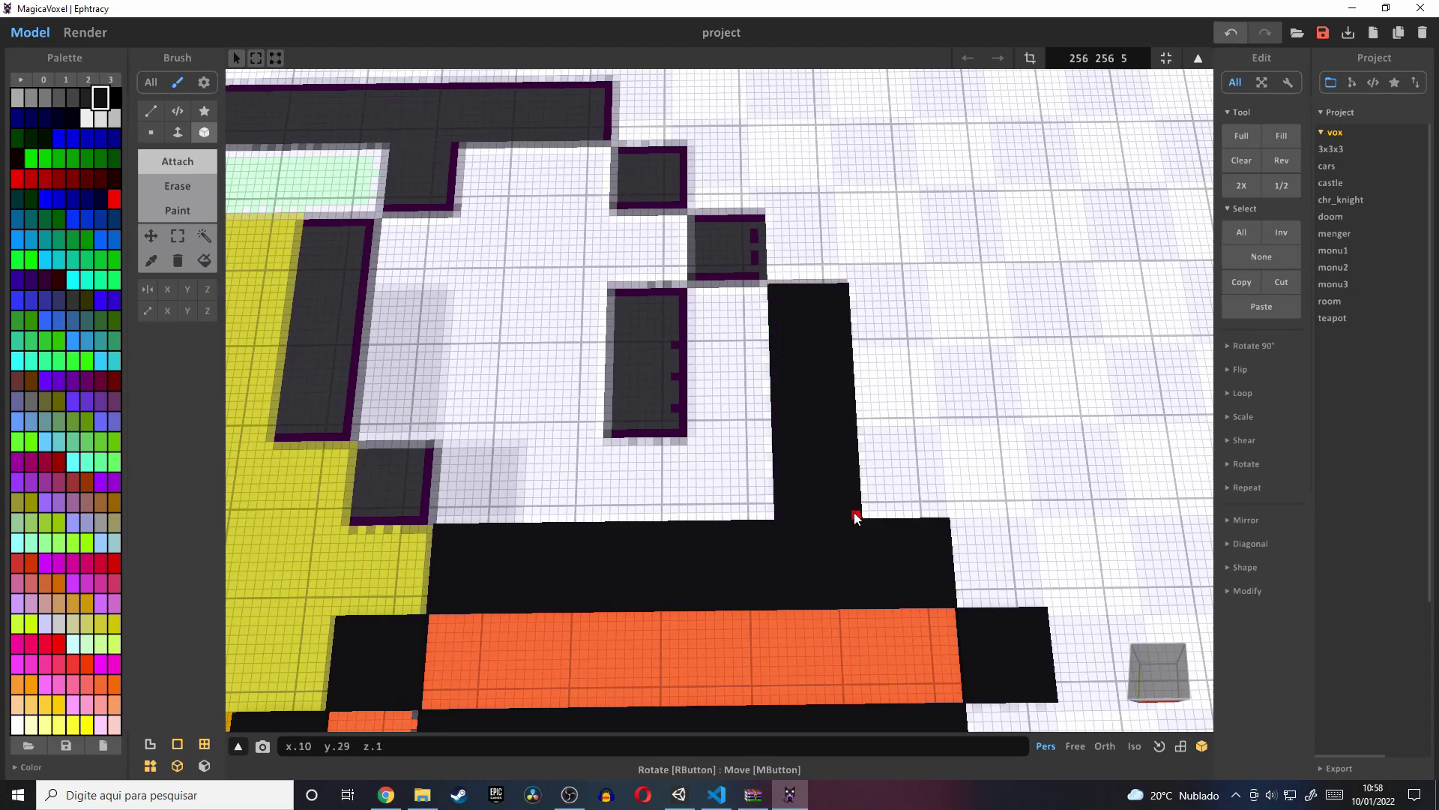
pyautogui.moveTo(857, 518); pyautogui.dragTo(842, 530, button='middle')
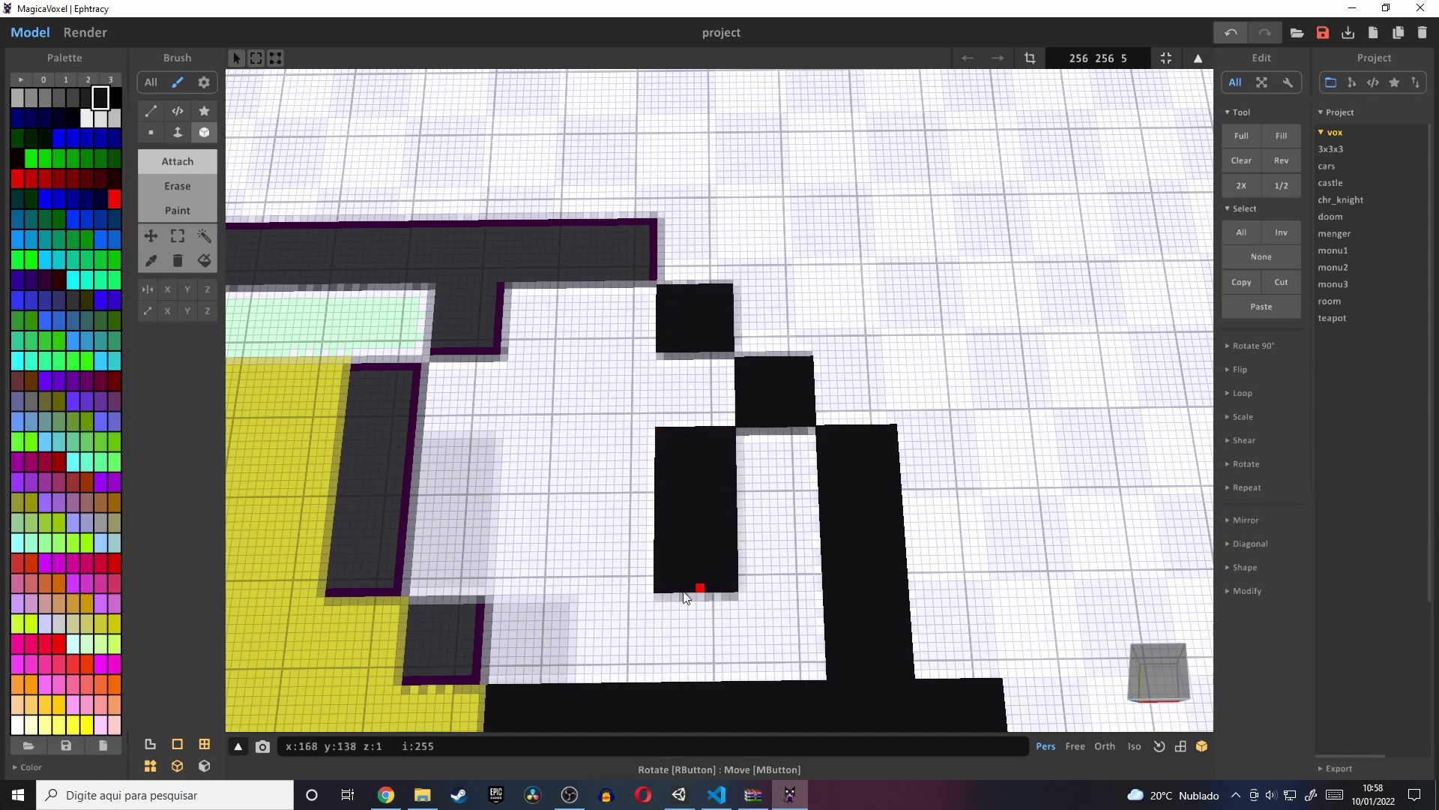
# - Tilt and zoom the view to inspect more of the recoloured bird
pyautogui.moveTo(684, 597); pyautogui.dragTo(535, 475, button='right')
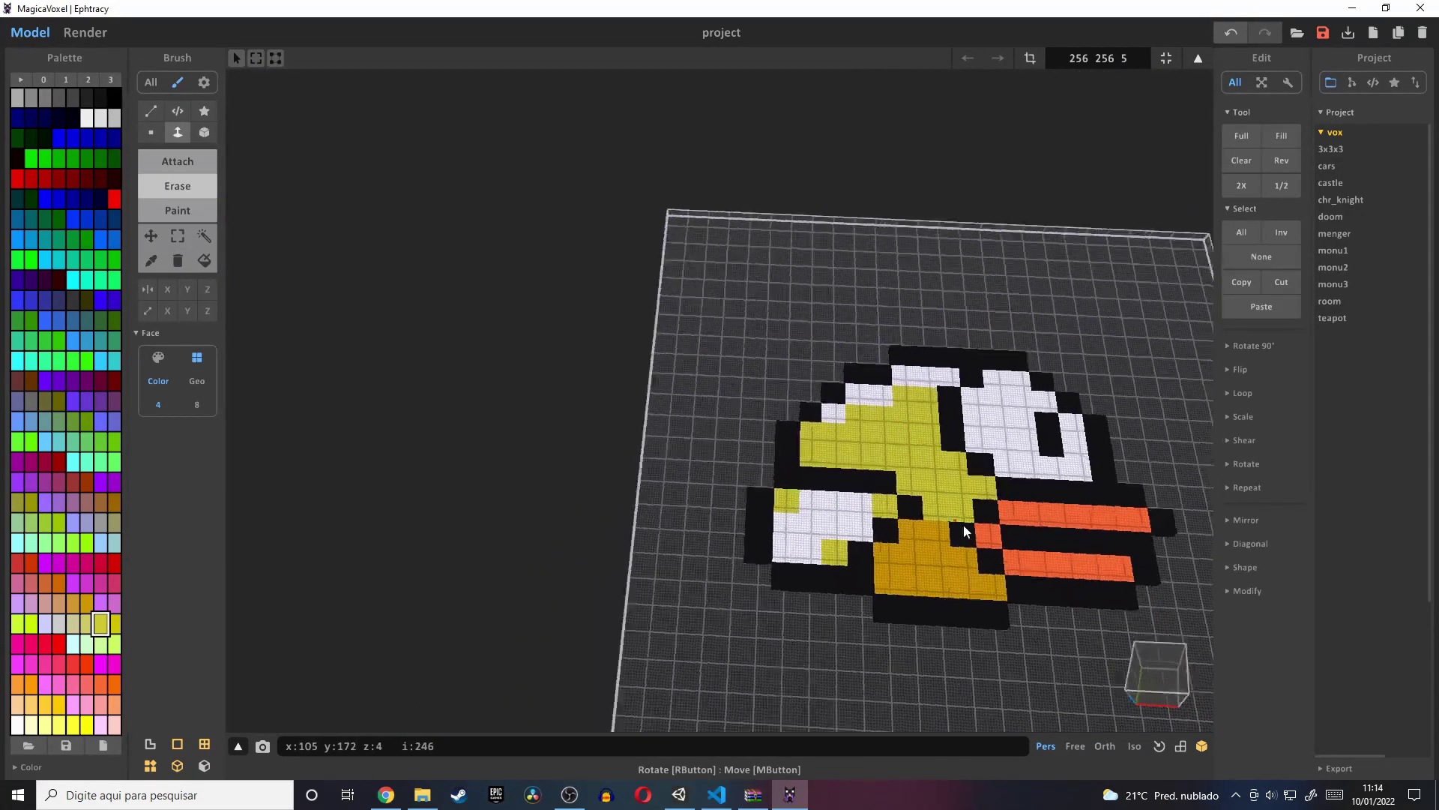
pyautogui.moveTo(964, 524); pyautogui.dragTo(989, 551, button='right')
pyautogui.scroll(3, 973, 520)
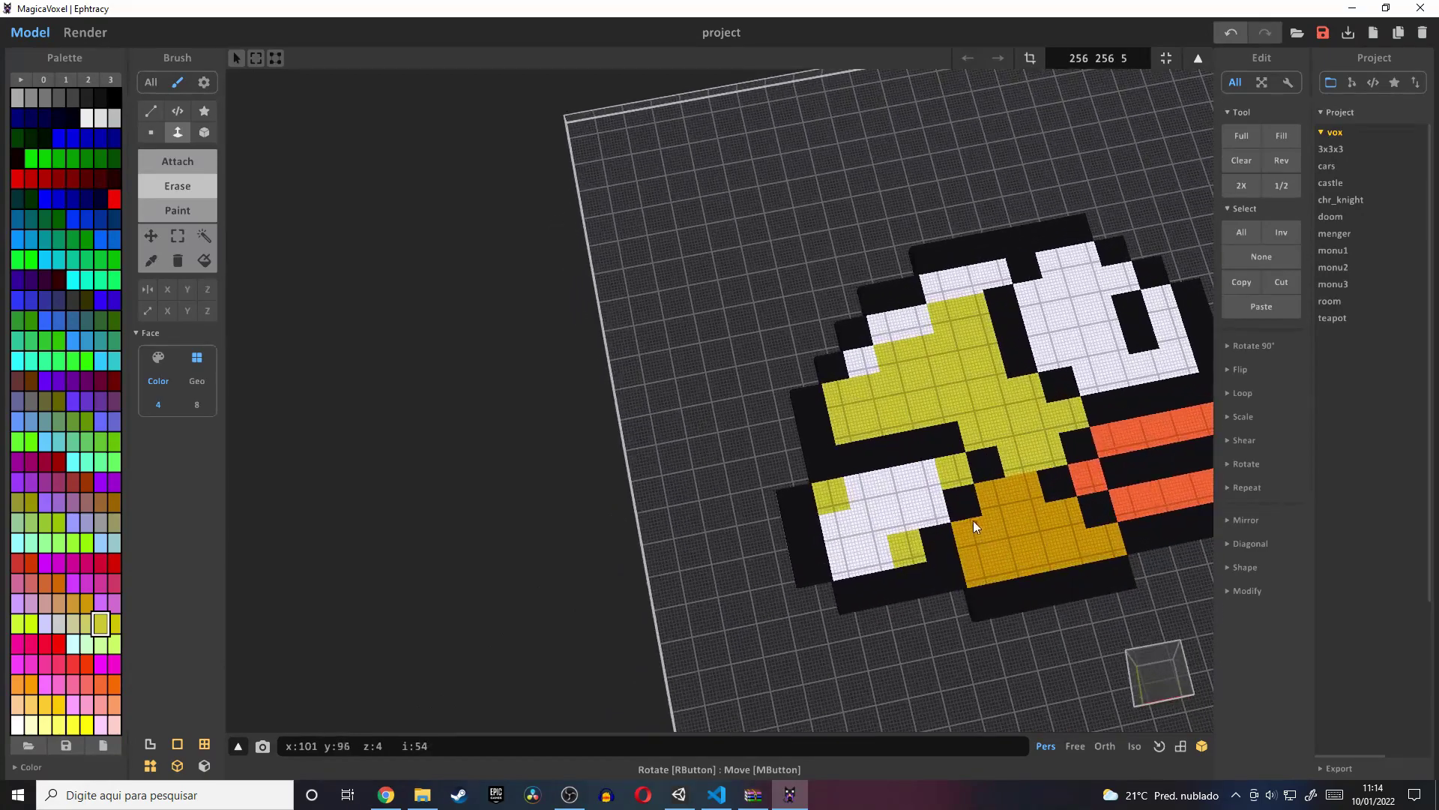
pyautogui.scroll(5, 973, 520)
pyautogui.scroll(-2, 712, 304)
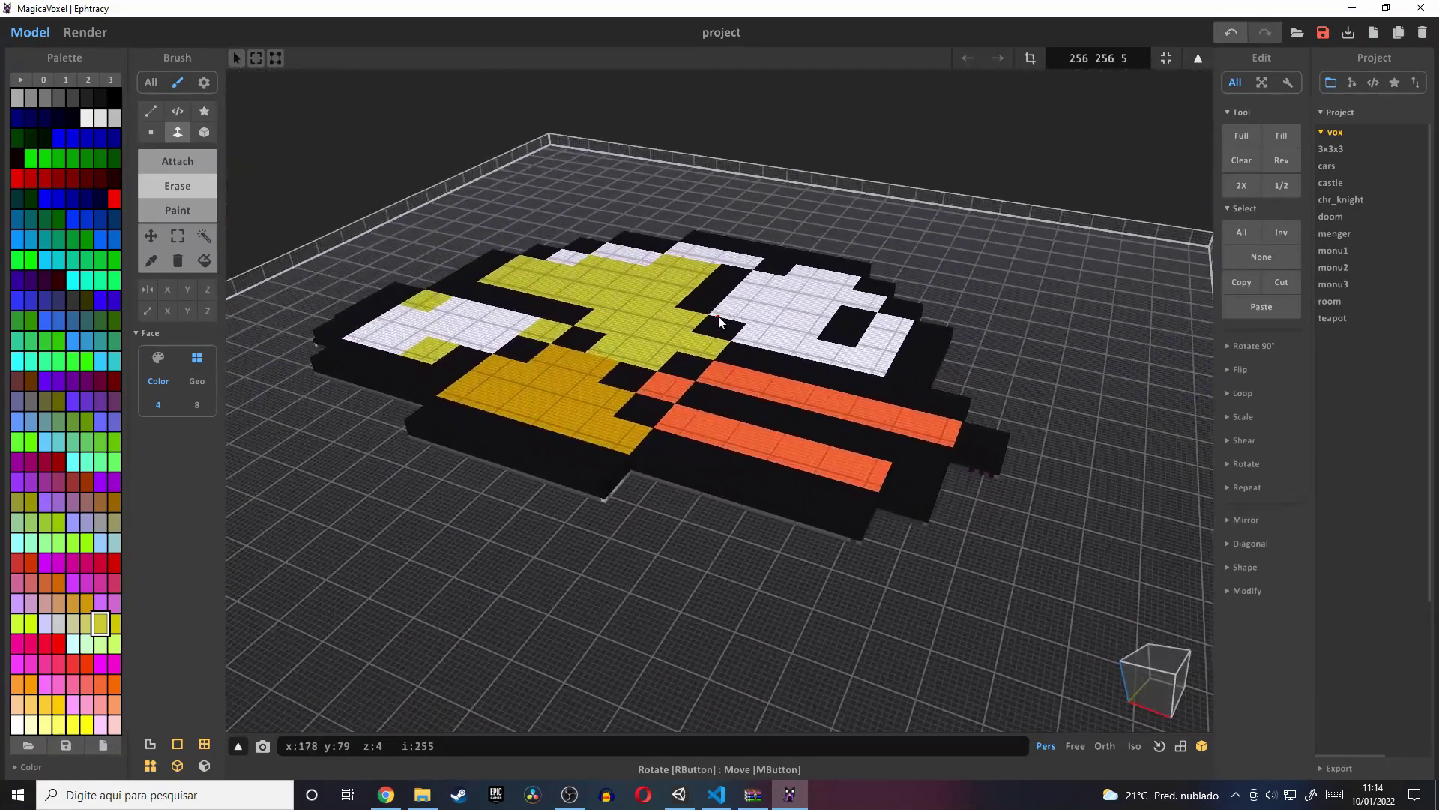
pyautogui.scroll(3, 731, 300)
pyautogui.scroll(4, 721, 289)
pyautogui.scroll(-5, 716, 322)
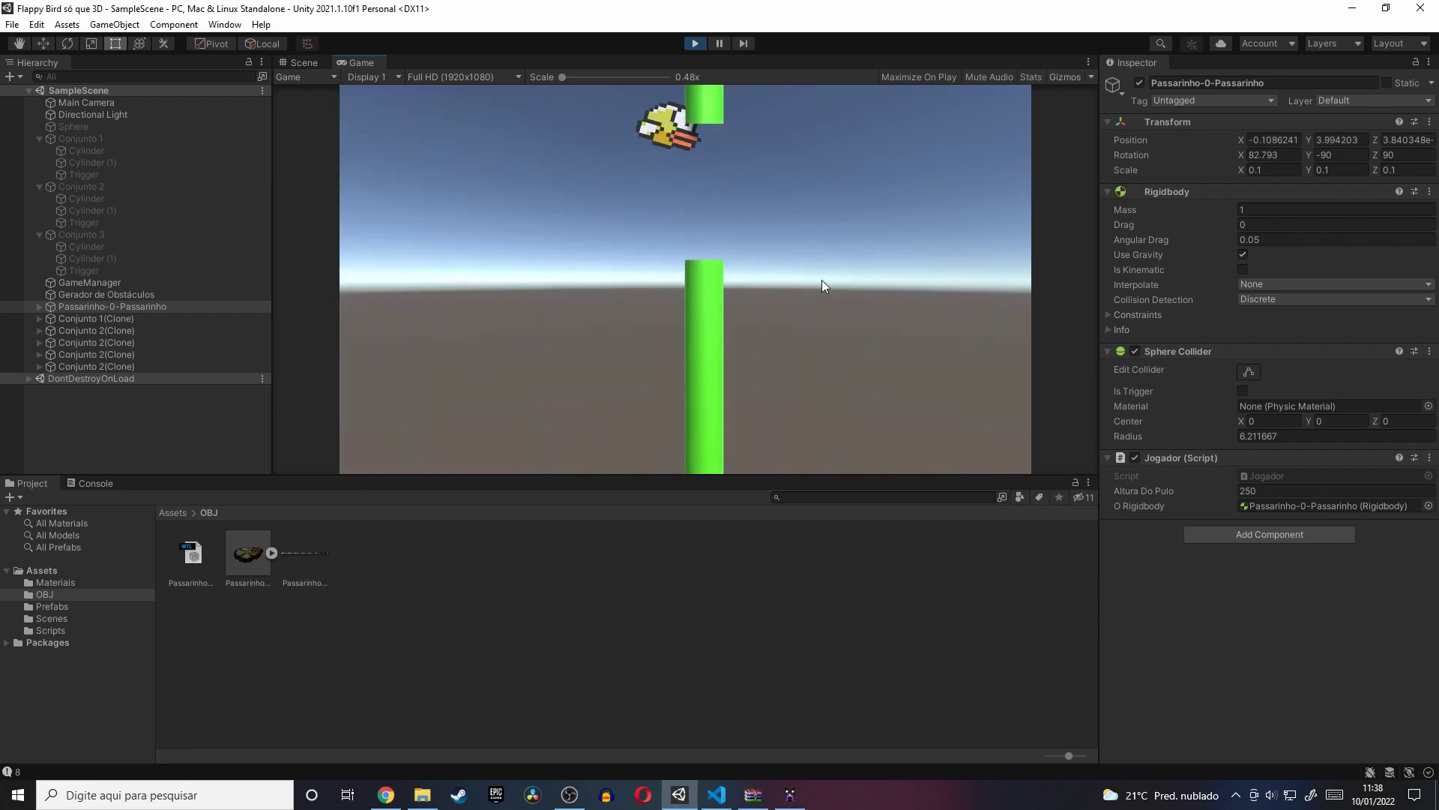
# - Stop the test, view the green pipe reference image, and extend the pipe's side face one voxel
pyautogui.click(694, 42)
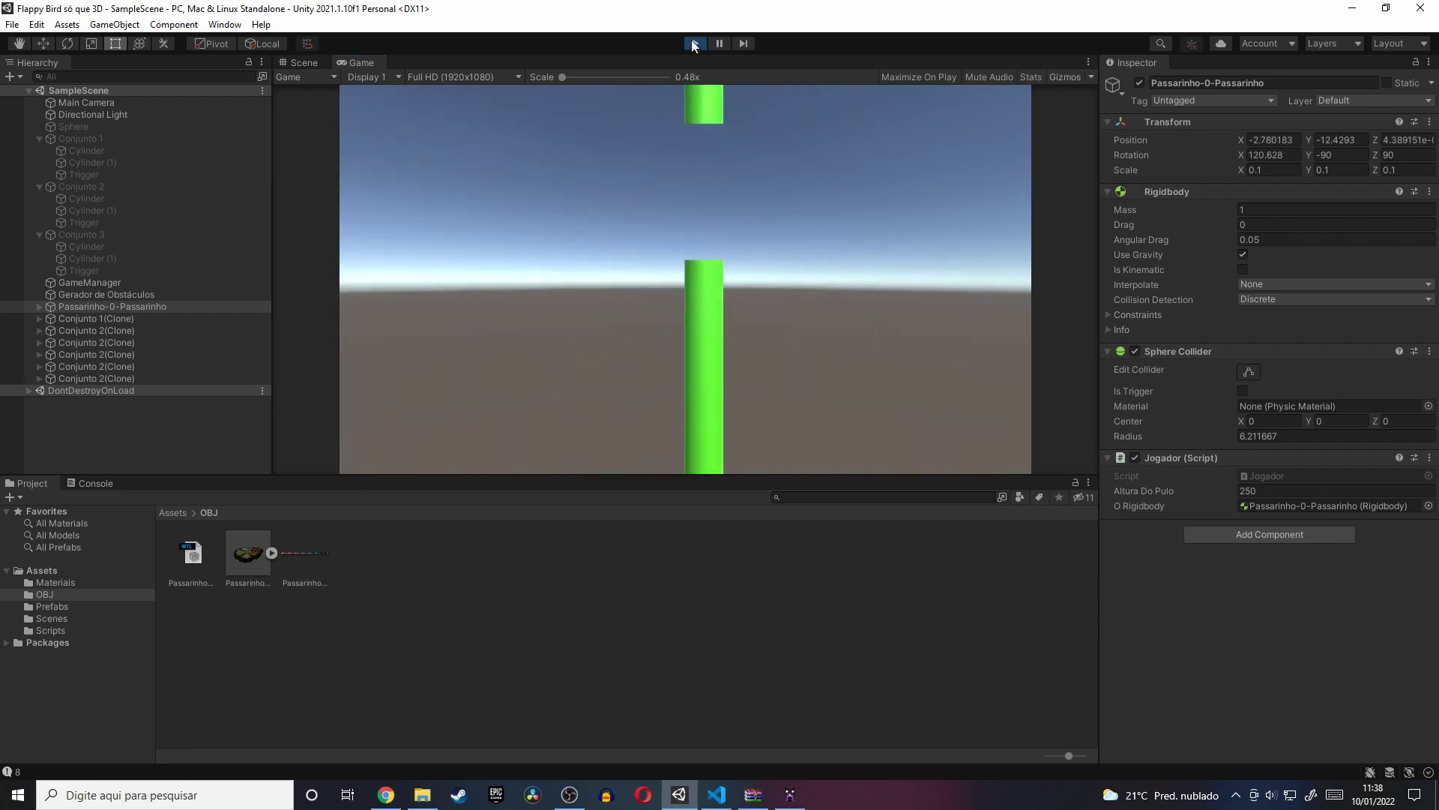
pyautogui.hotkey('alt', 'Tab')
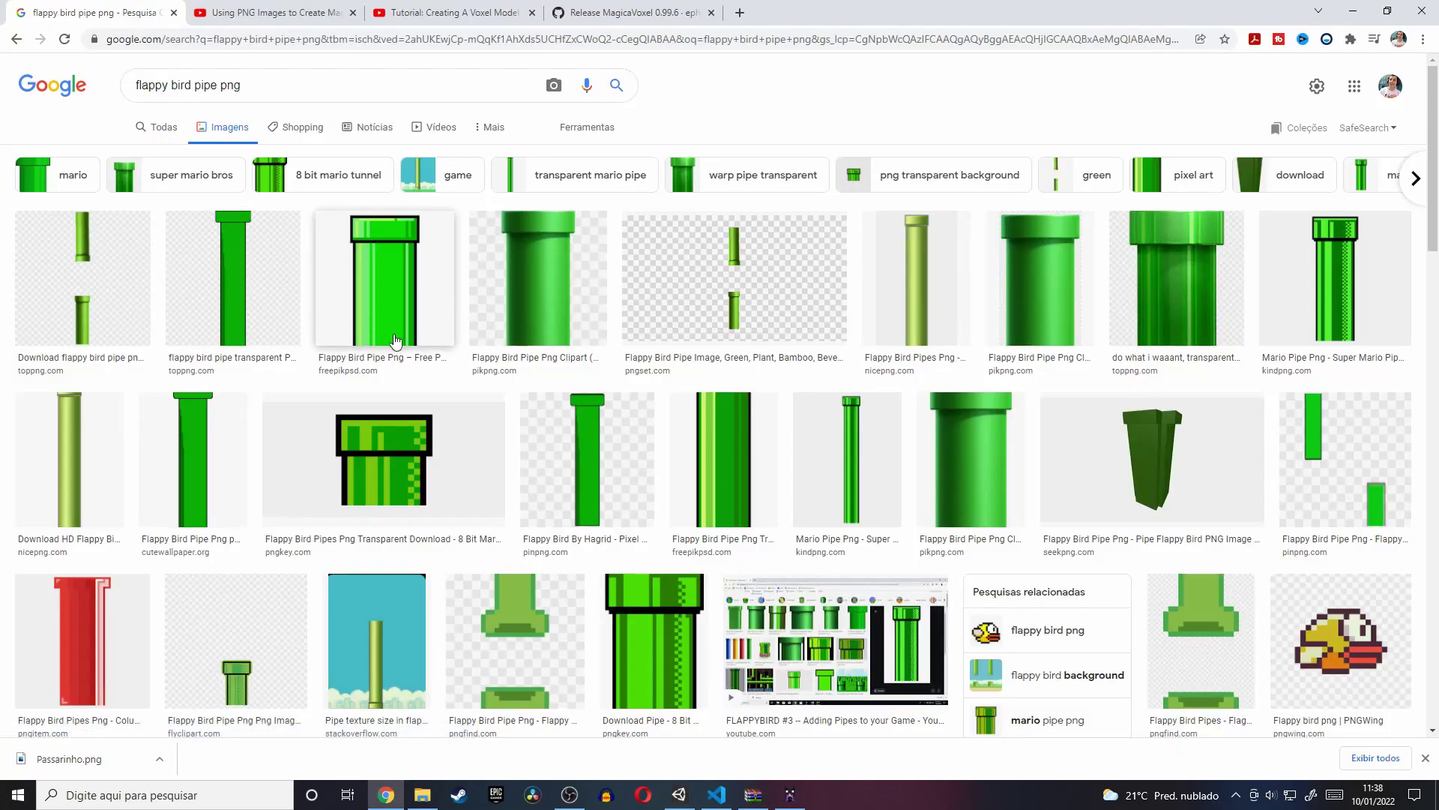
pyautogui.click(382, 319)
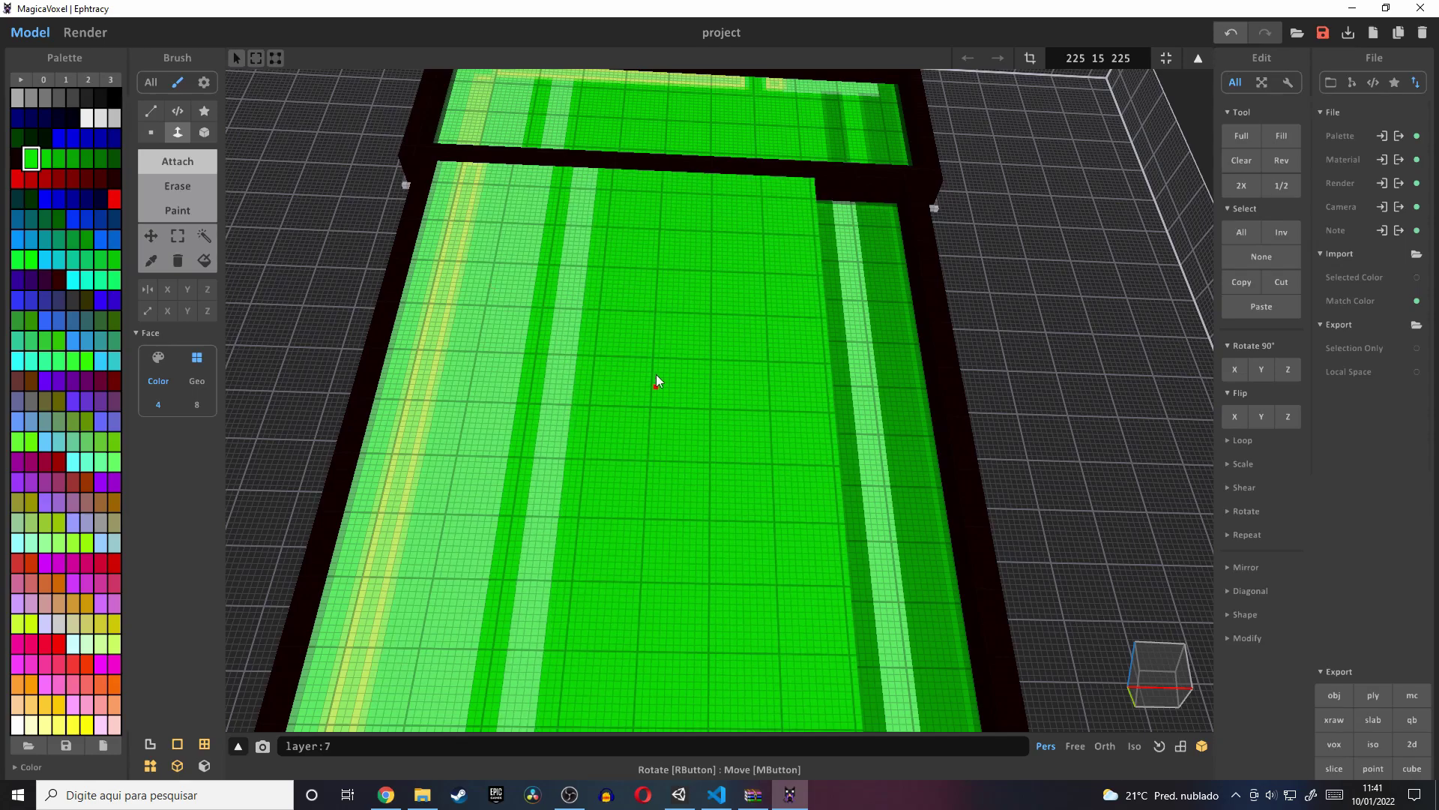
pyautogui.scroll(5, 570, 390)
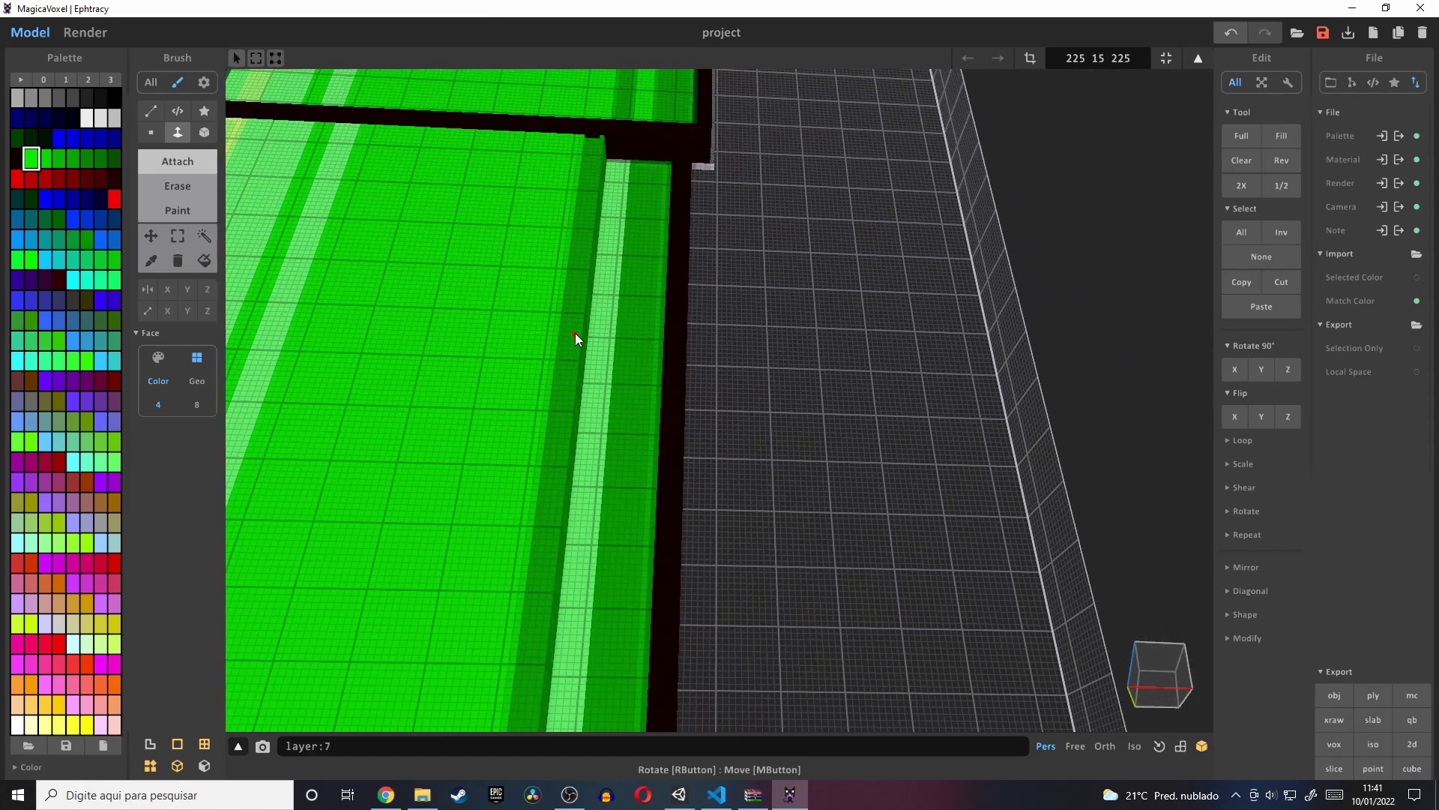
pyautogui.moveTo(574, 333); pyautogui.dragTo(628, 390)
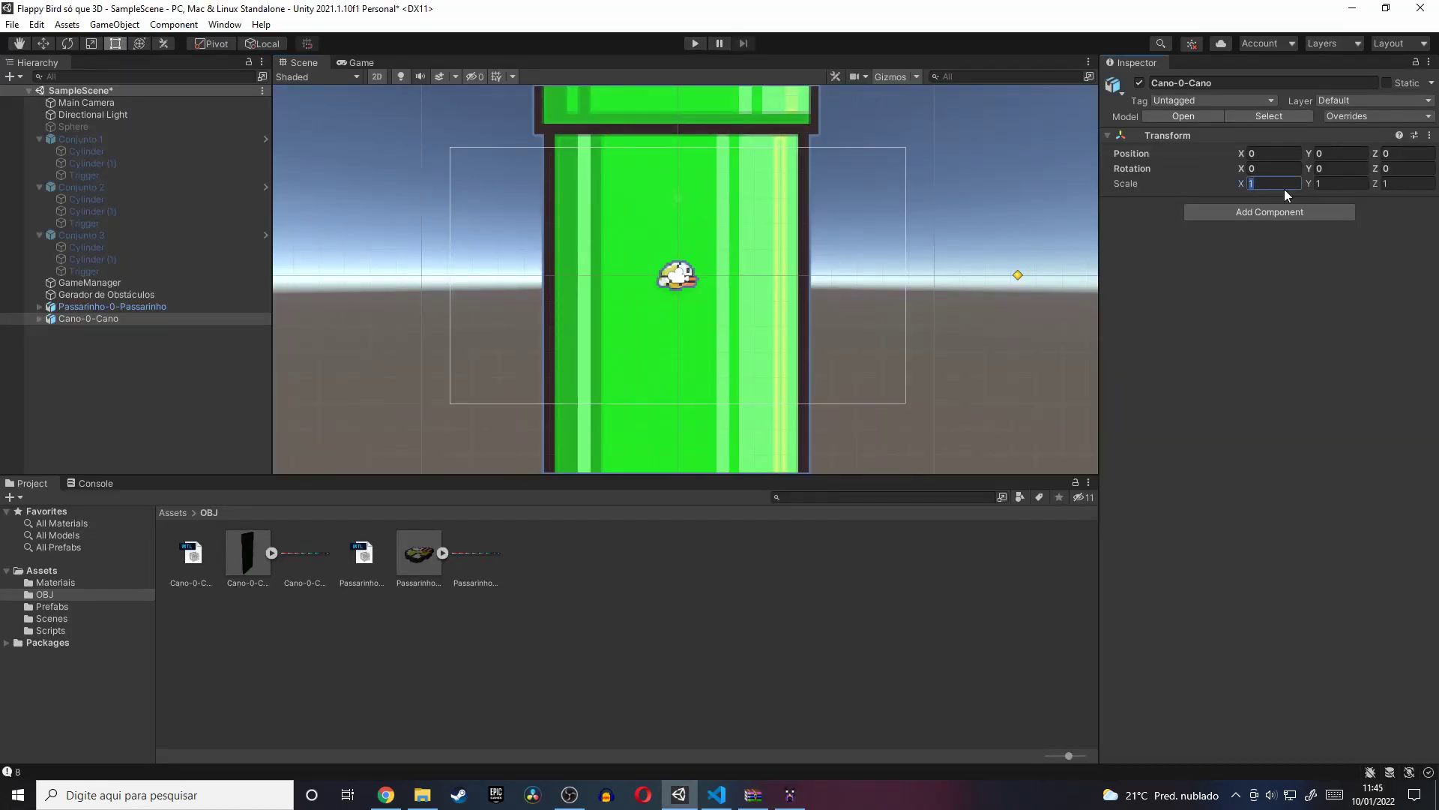
# - Scale Cano-0-Cano down to 0.1 on its axes
pyautogui.write('0.1')
pyautogui.click(1340, 183)
pyautogui.write('.1')
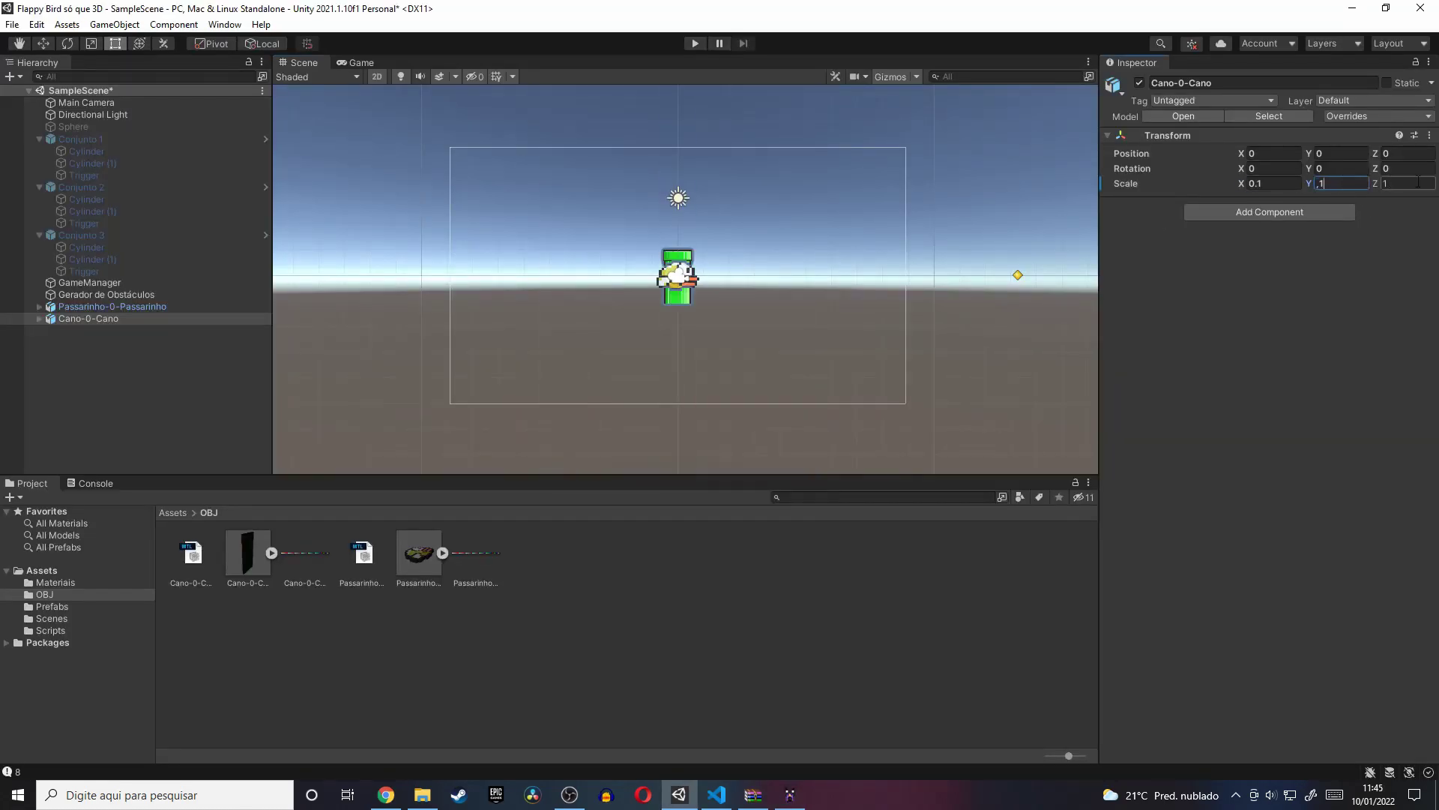
pyautogui.write('0.1')
# - Move the pipe down to Y -4 below the bird, viewed straight from the front
pyautogui.moveTo(809, 202); pyautogui.dragTo(682, 237, button='middle')
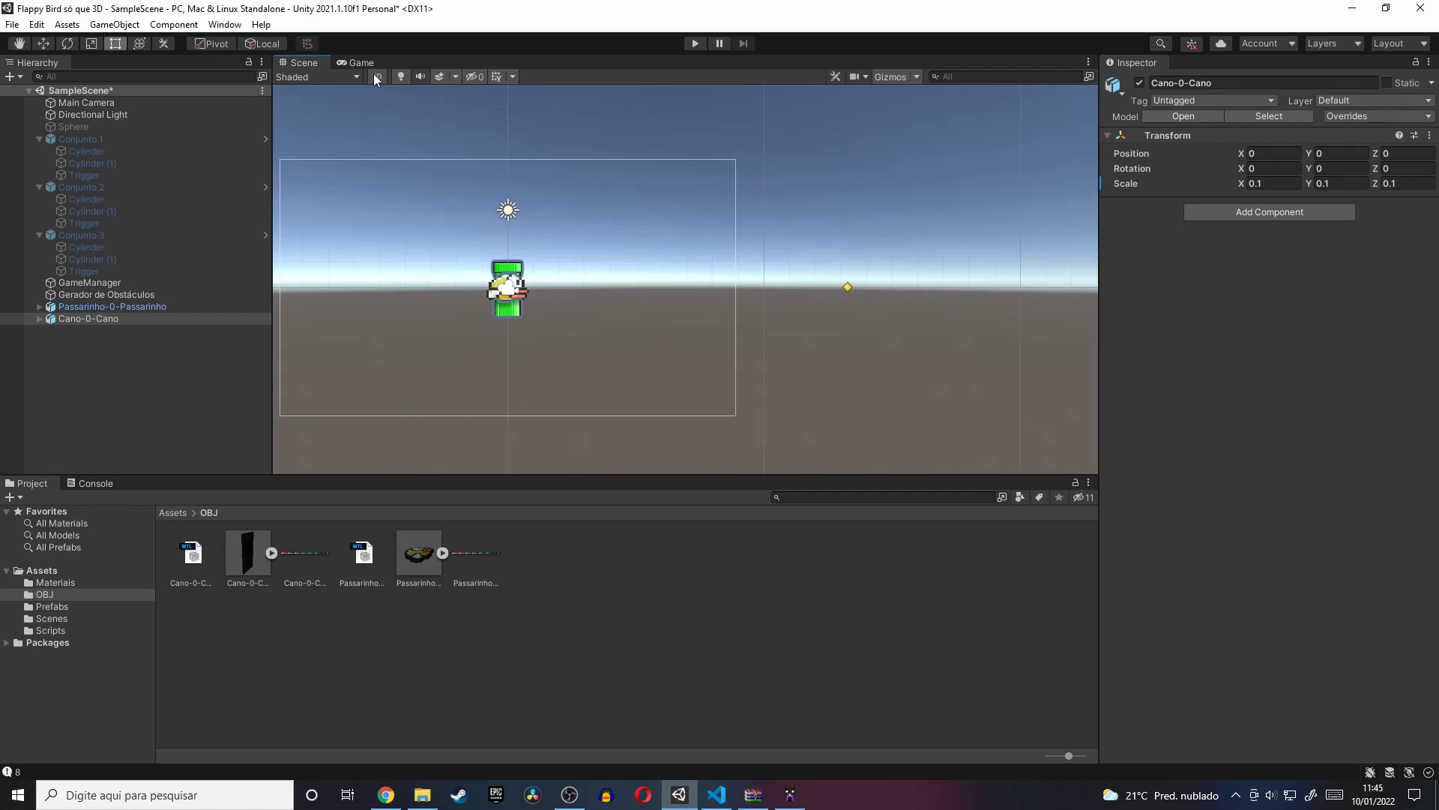
pyautogui.click(371, 78)
pyautogui.moveTo(723, 330); pyautogui.dragTo(867, 307, button='middle')
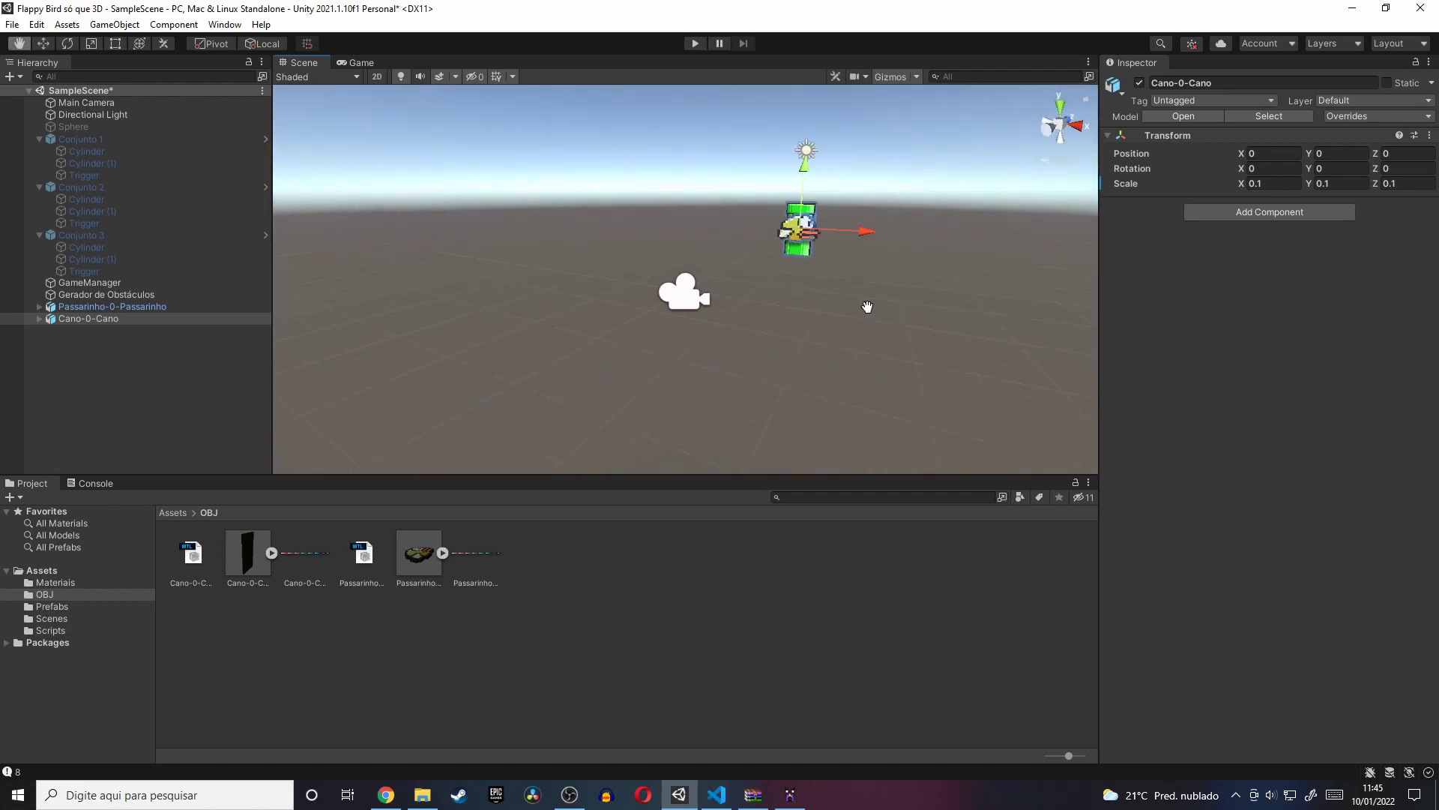
pyautogui.click(377, 76)
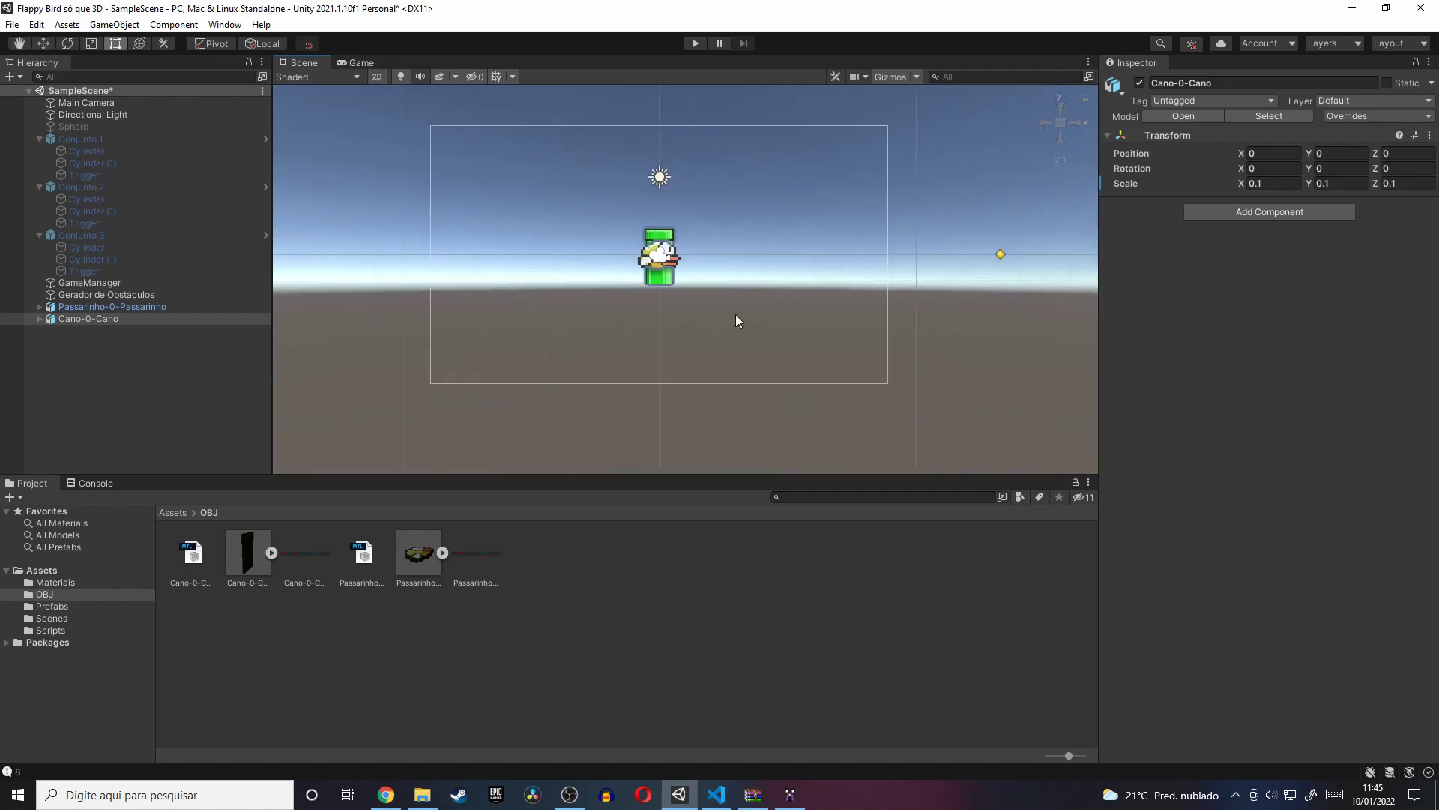
pyautogui.moveTo(655, 295); pyautogui.dragTo(781, 295)
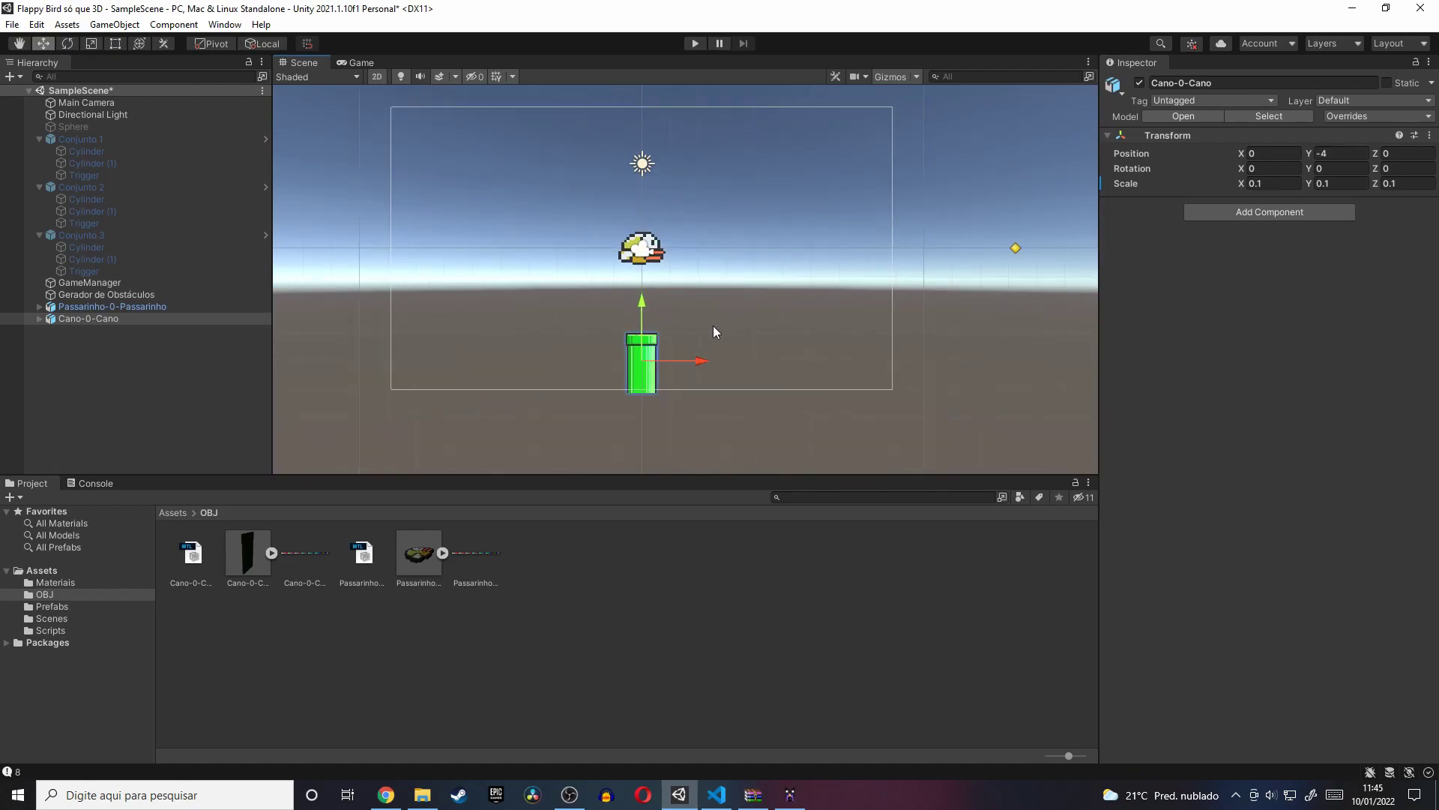
pyautogui.scroll(2, 713, 330)
pyautogui.moveTo(685, 348)
pyautogui.mouseDown(button='middle')
pyautogui.moveTo(722, 253)
pyautogui.moveTo(705, 341)
pyautogui.mouseUp(button='middle')
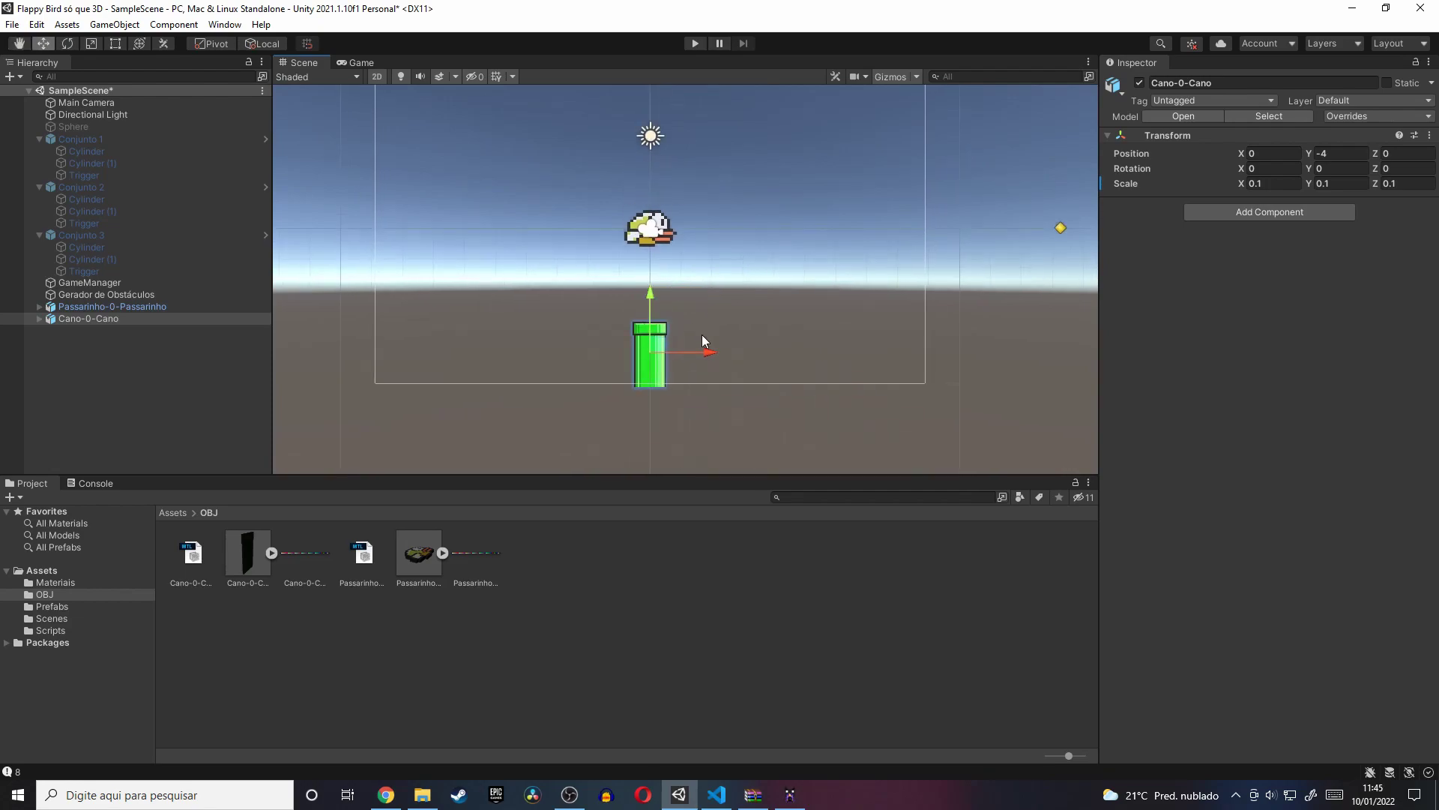
# - Confirm the pipe's taller Y scale, then rotate Cano-0-Cano (2) 180 and raise it above the bird
pyautogui.write(',5')
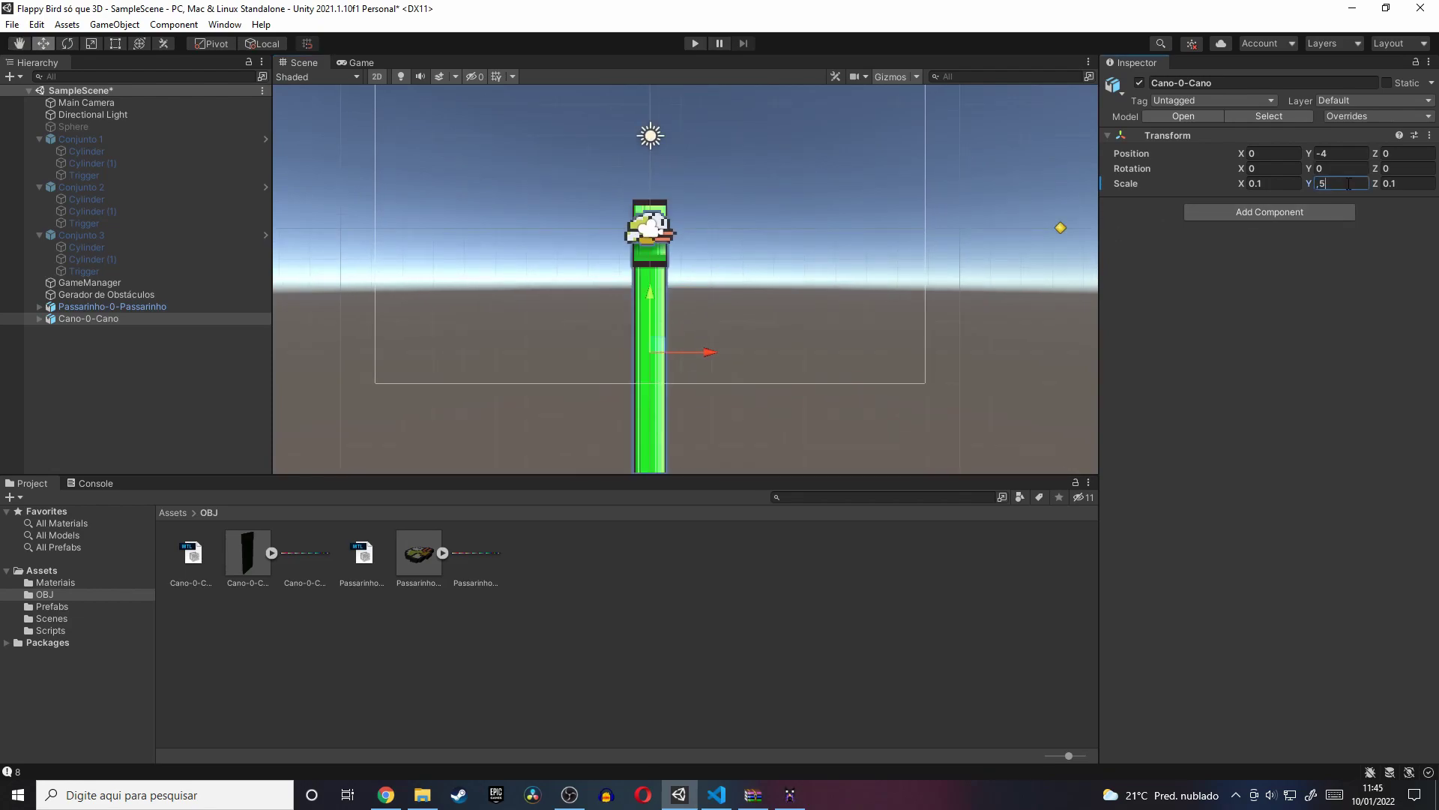
pyautogui.press('Return')
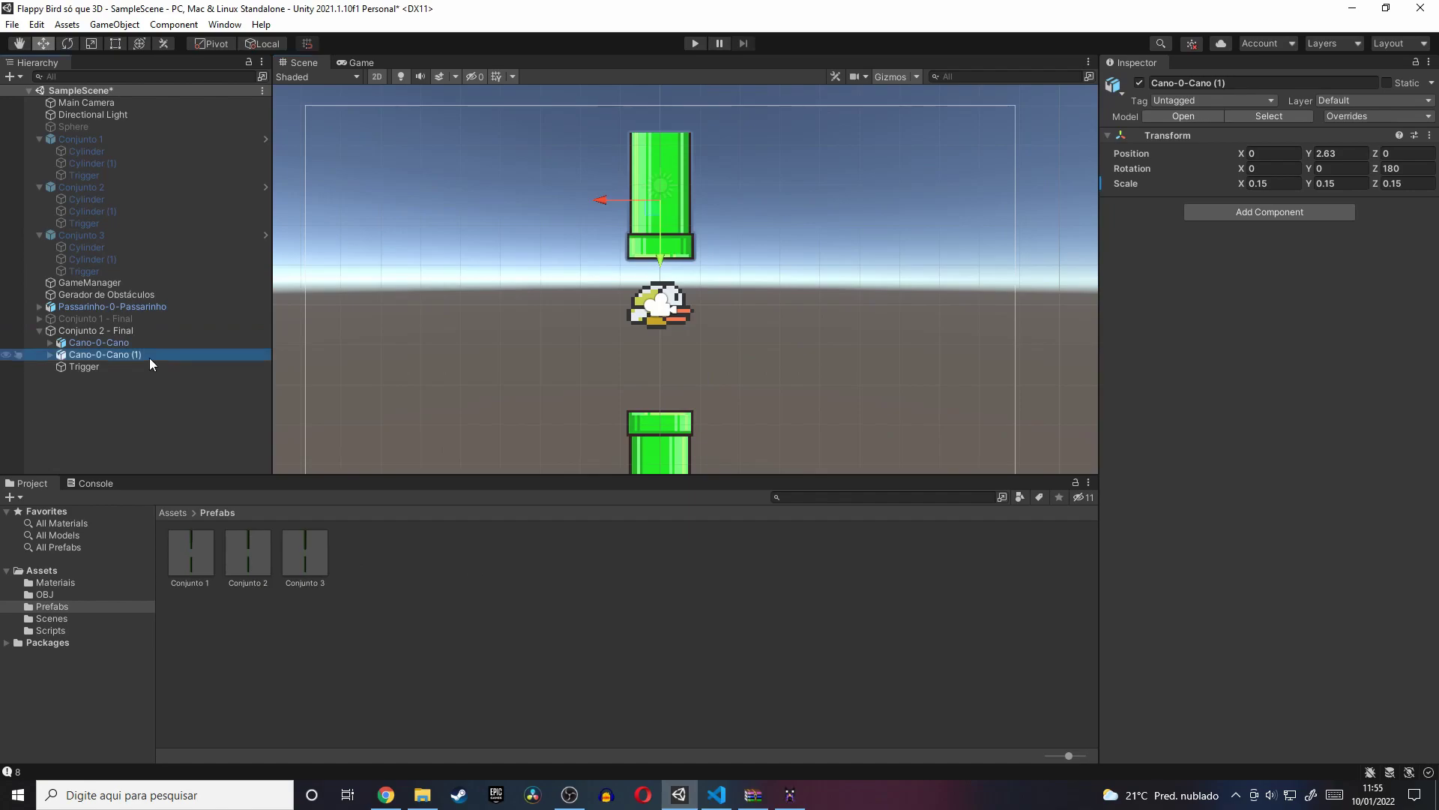
pyautogui.click(632, 244)
pyautogui.write('180')
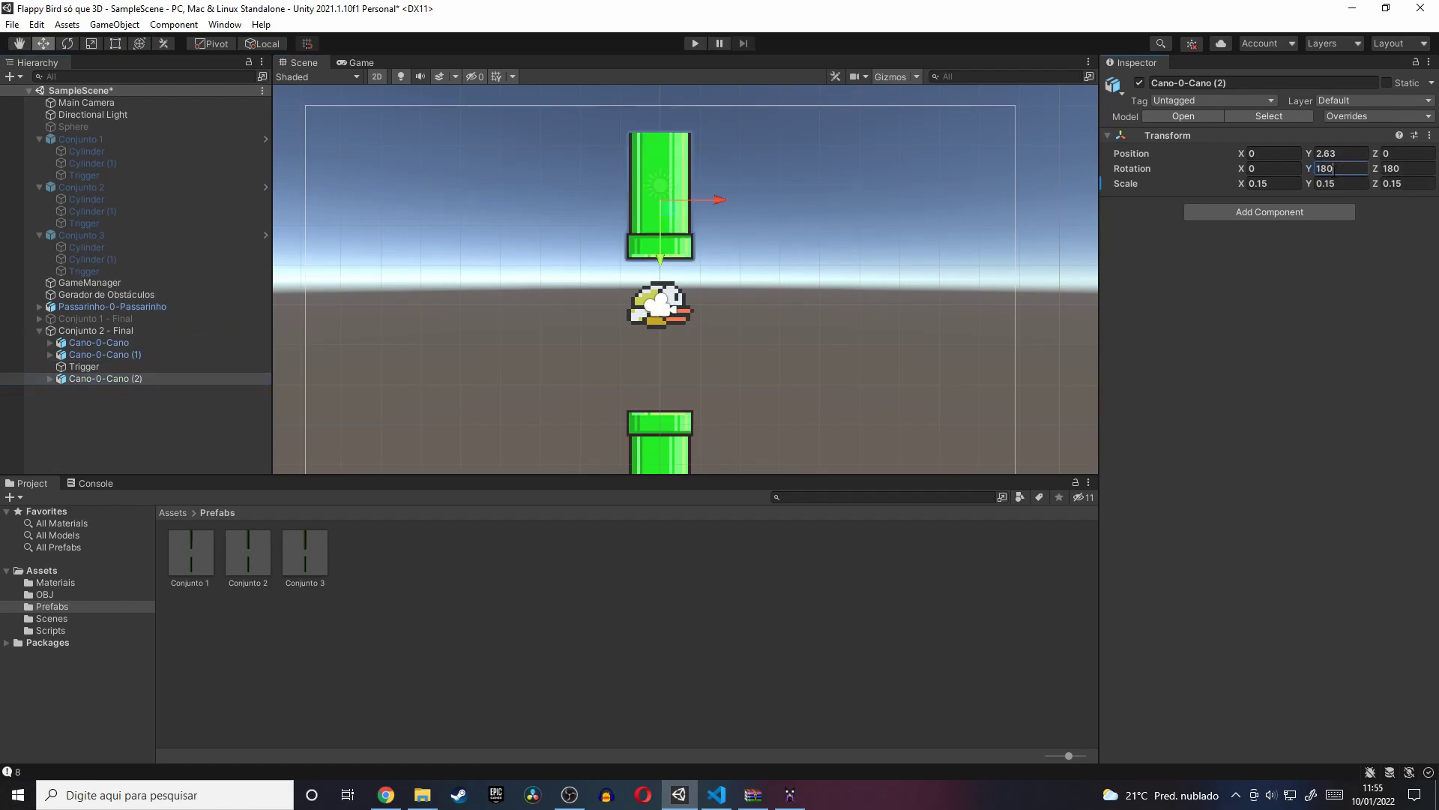
pyautogui.moveTo(709, 165); pyautogui.dragTo(715, 381, button='middle')
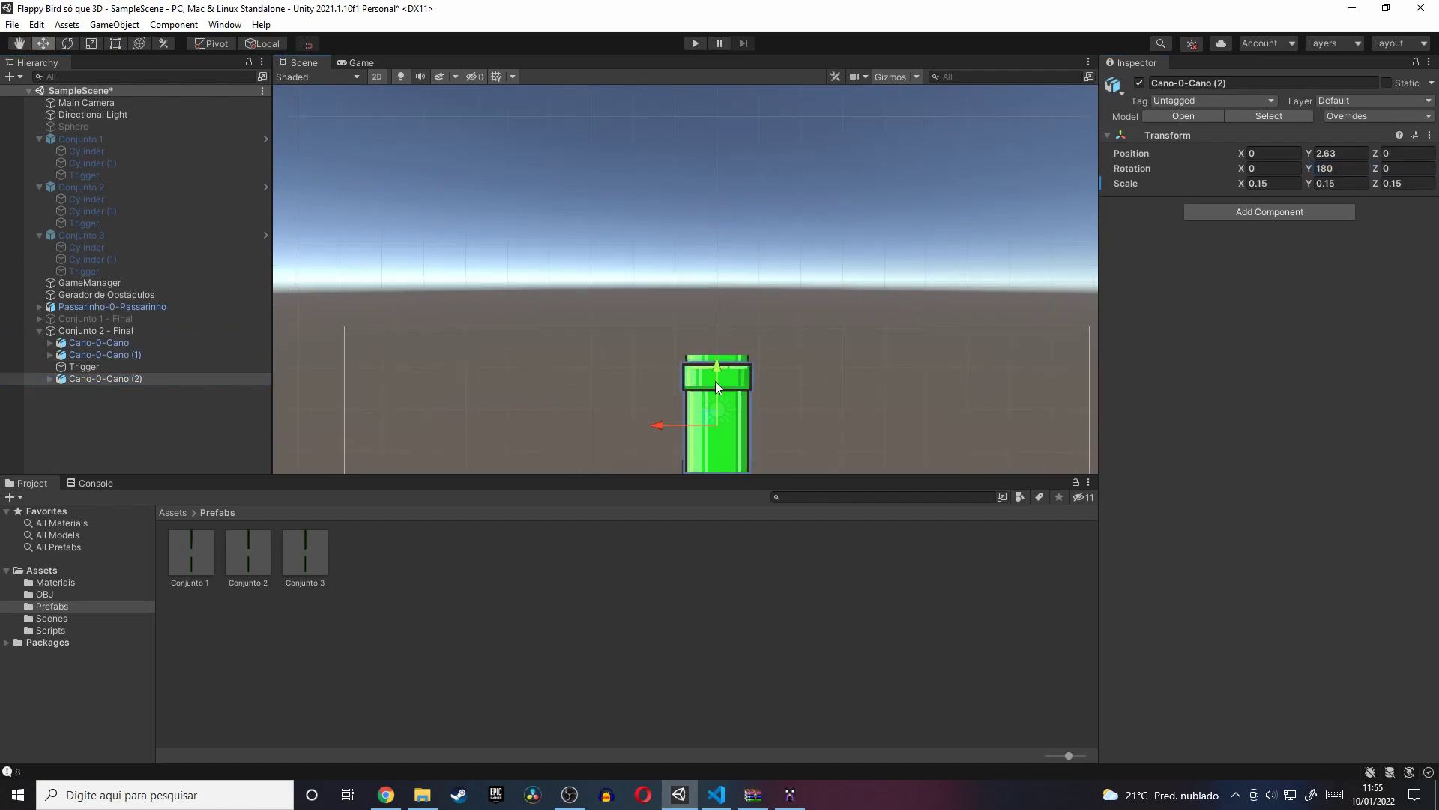
pyautogui.moveTo(715, 381); pyautogui.dragTo(738, 186)
pyautogui.scroll(10, 787, 367)
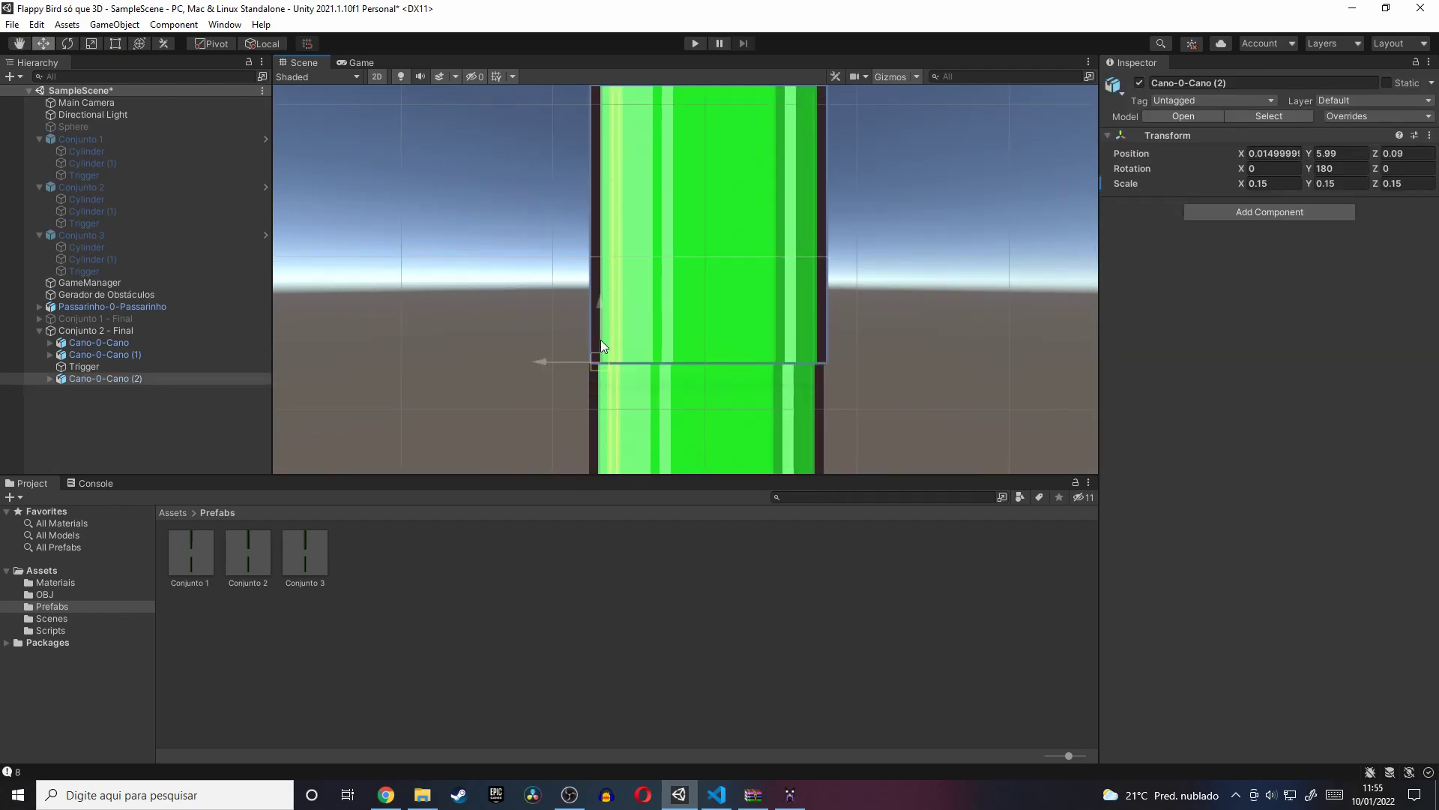
pyautogui.click(832, 356)
# - Playtest the pipe pair, flapping the bird upward twice
pyautogui.scroll(-5, 824, 360)
pyautogui.scroll(-5, 802, 412)
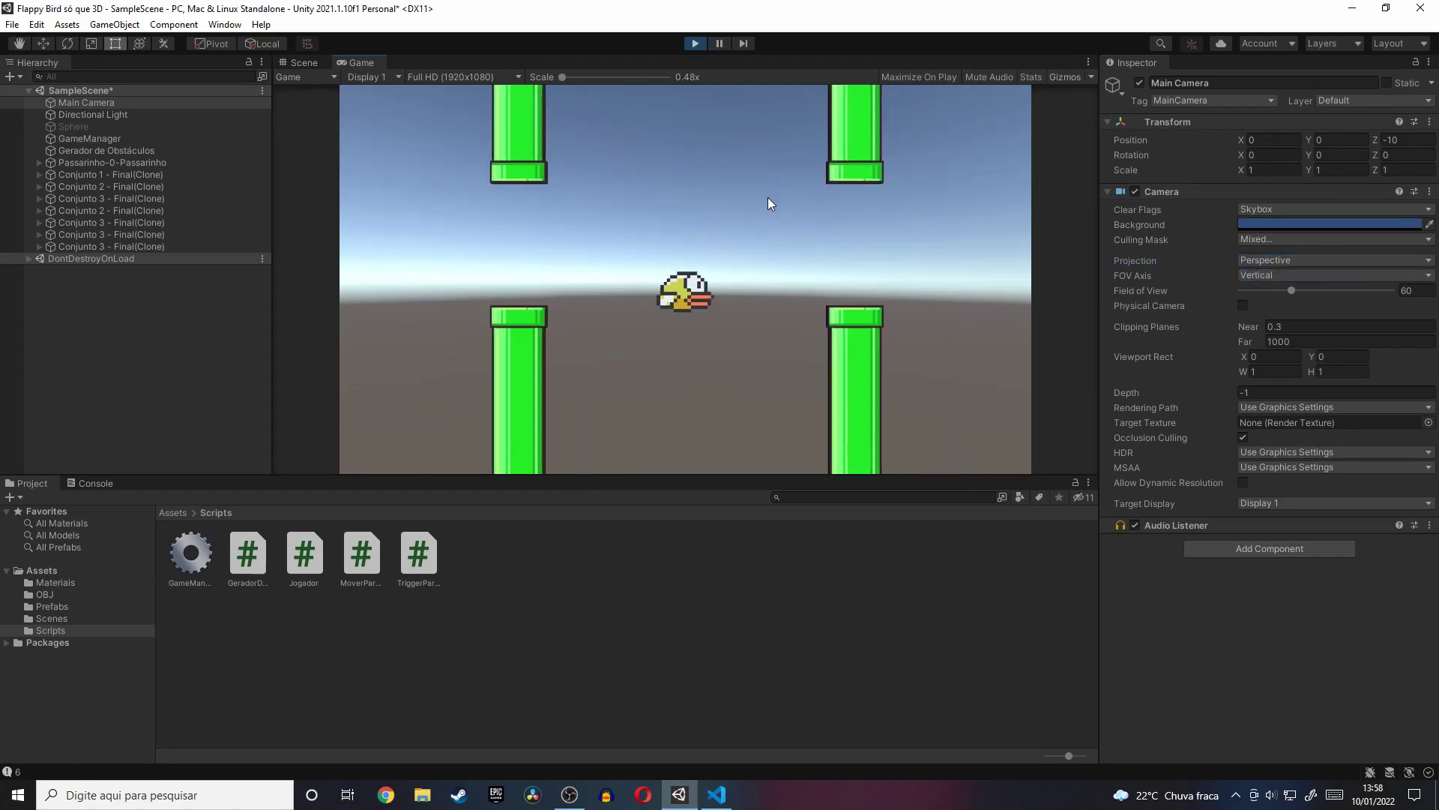
pyautogui.click(767, 259)
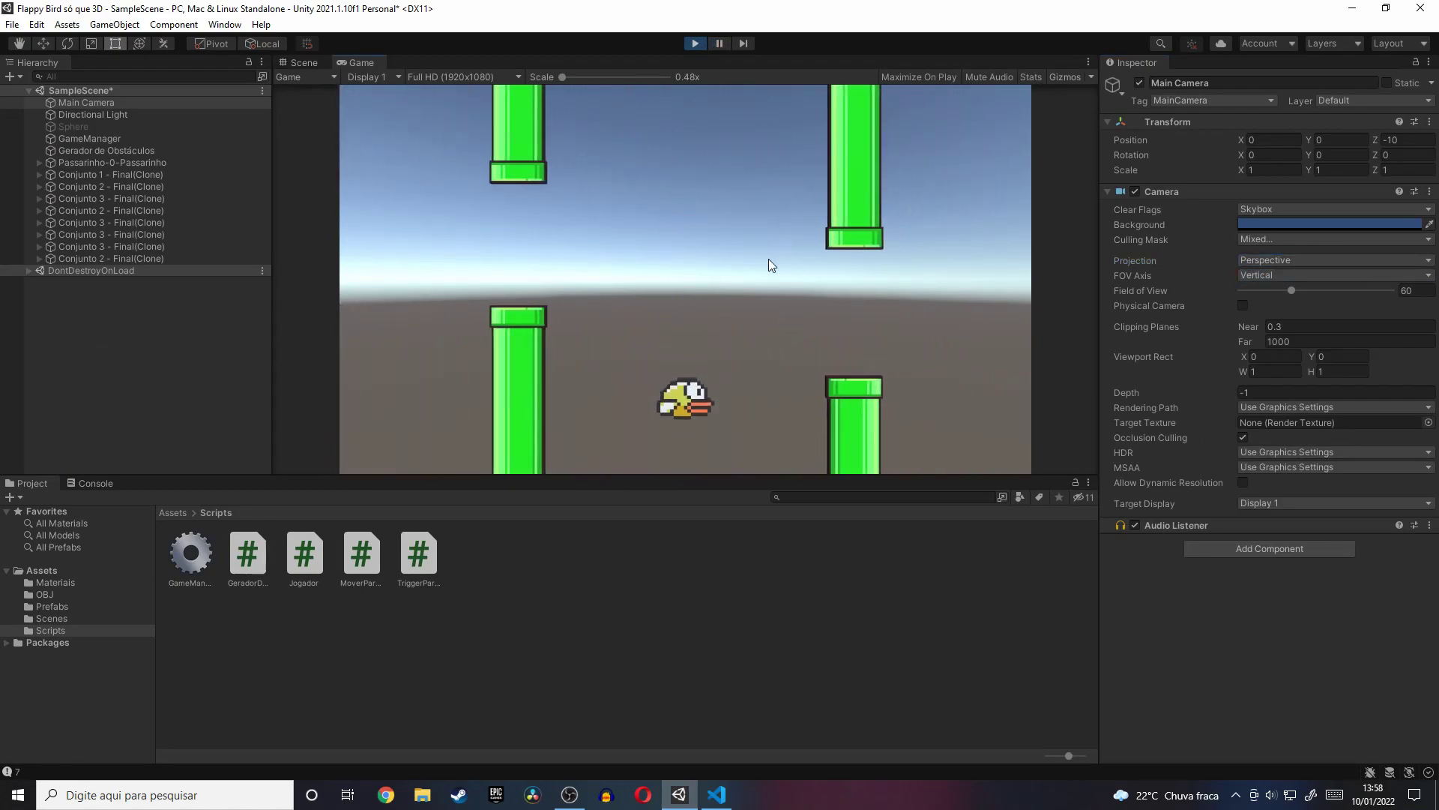
pyautogui.click(768, 259)
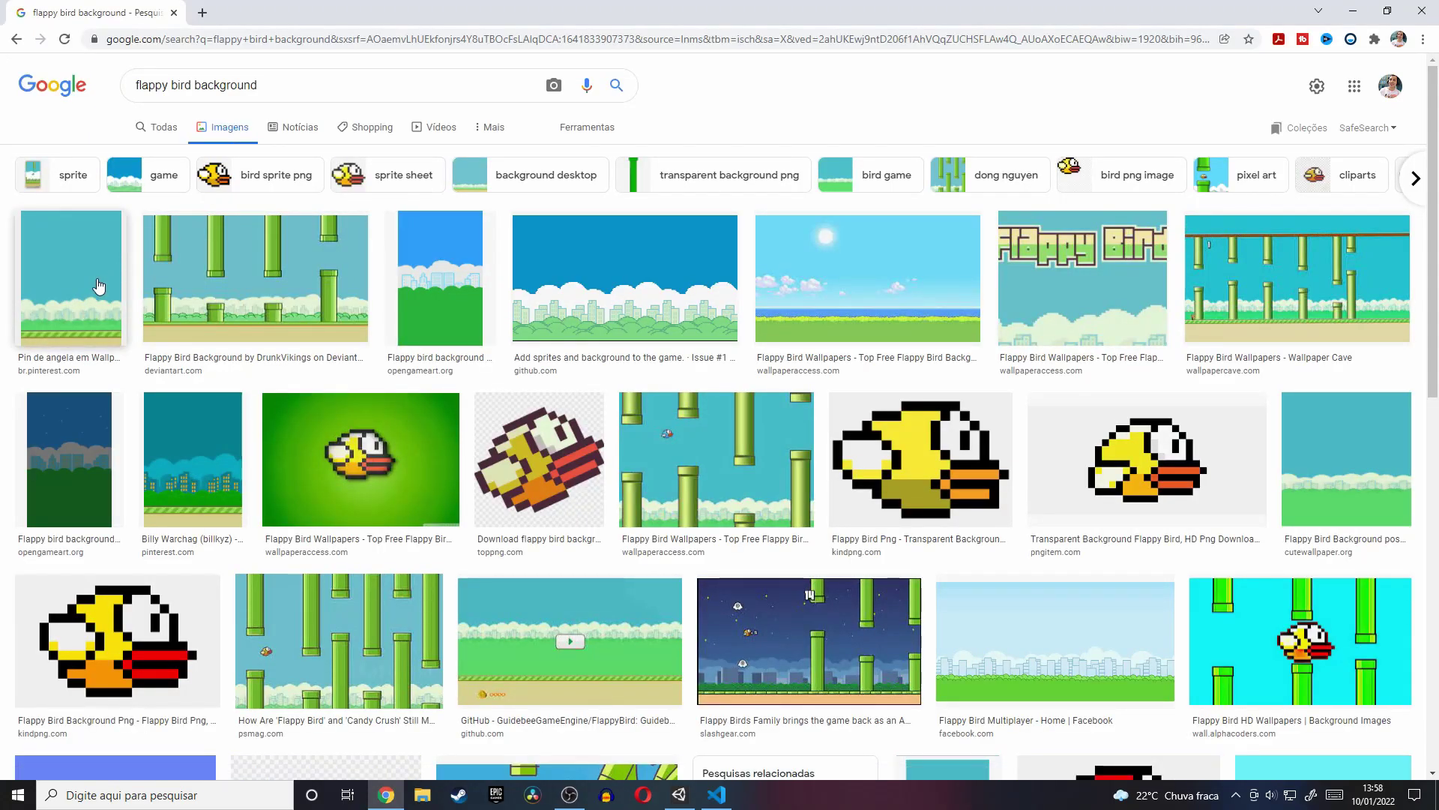
# - Save the cloudy city background image from the browser for the project
pyautogui.click(578, 276)
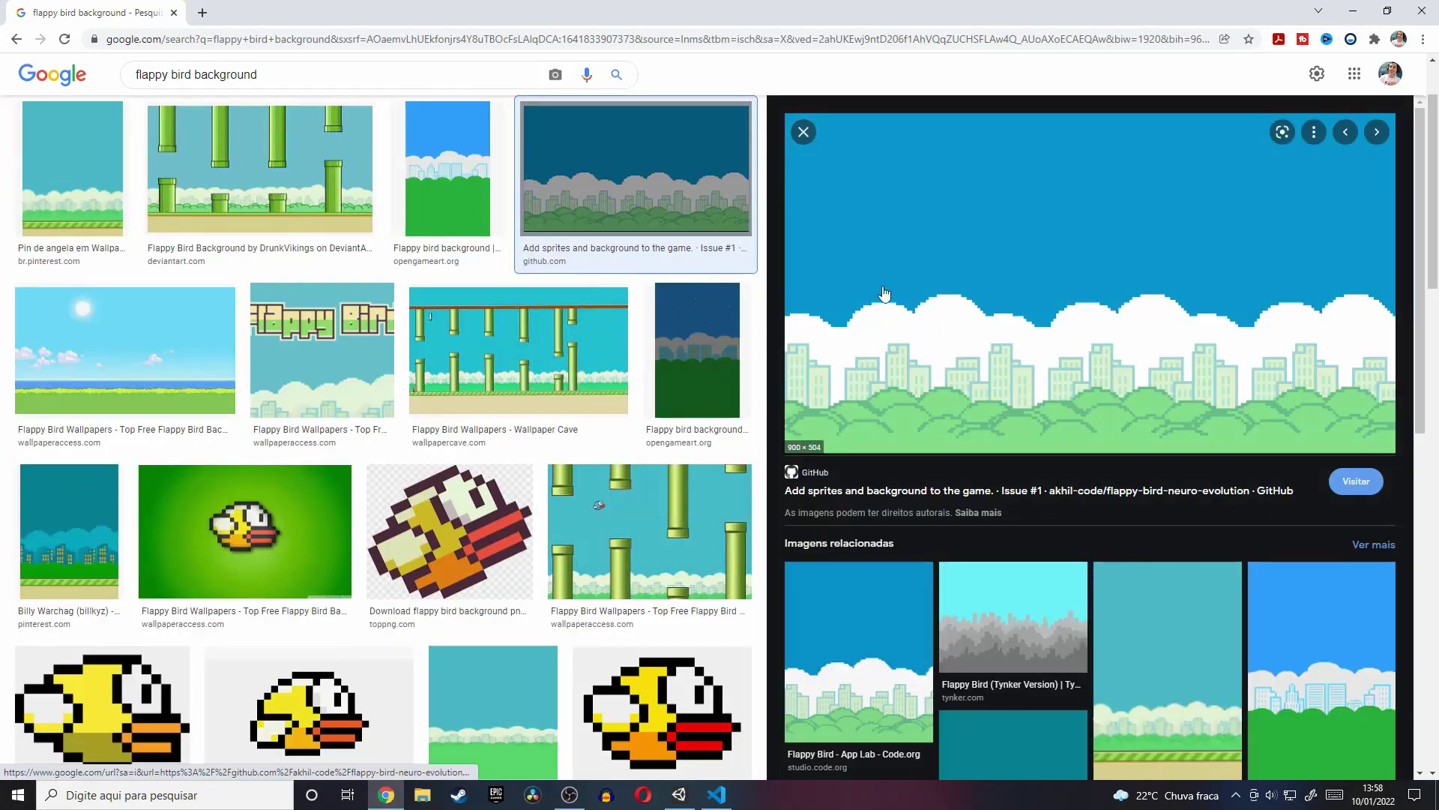
pyautogui.rightClick(975, 267)
pyautogui.click(983, 344)
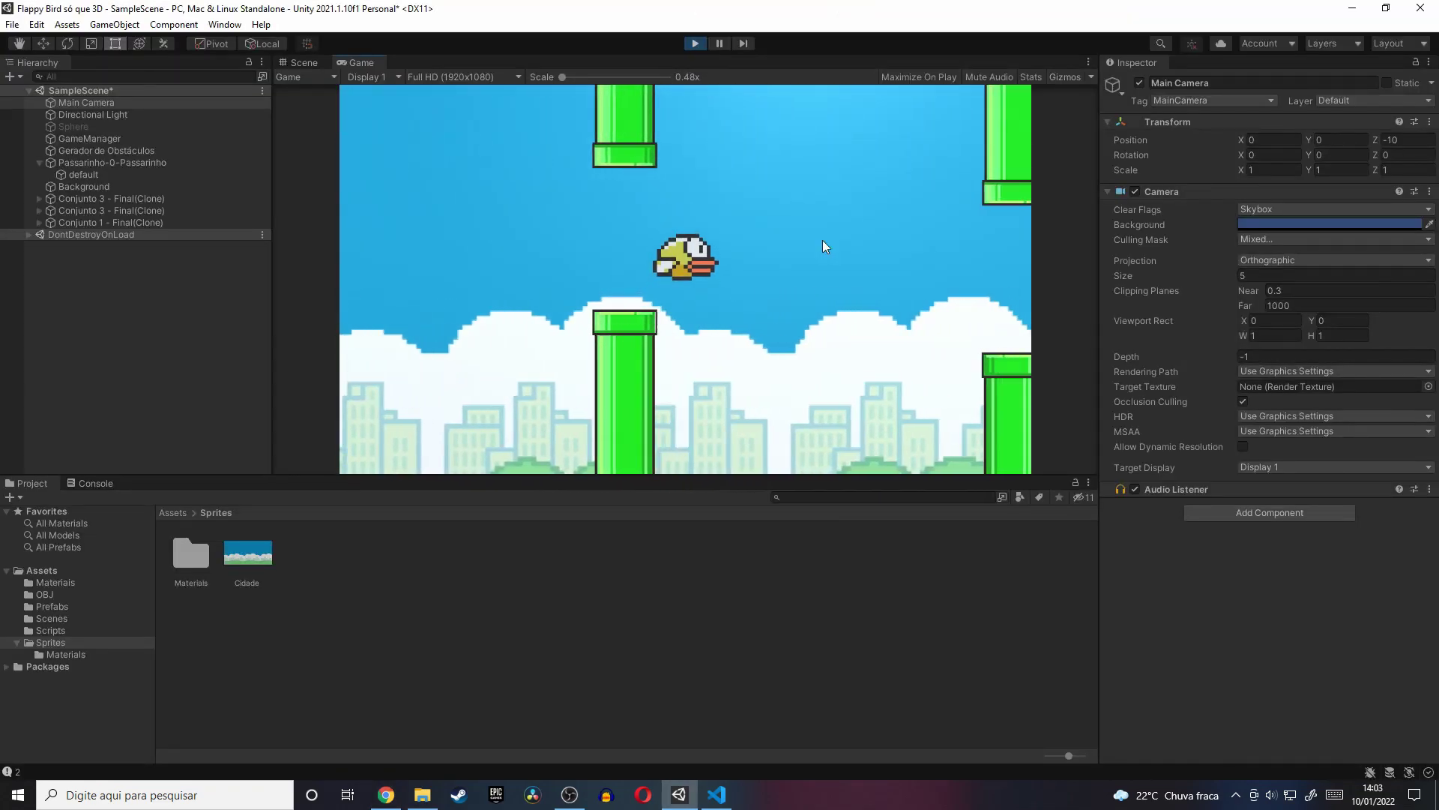
# - Flap the bird twice to keep it flying past the pipes in front of the city background
pyautogui.press('space')
pyautogui.press('space')
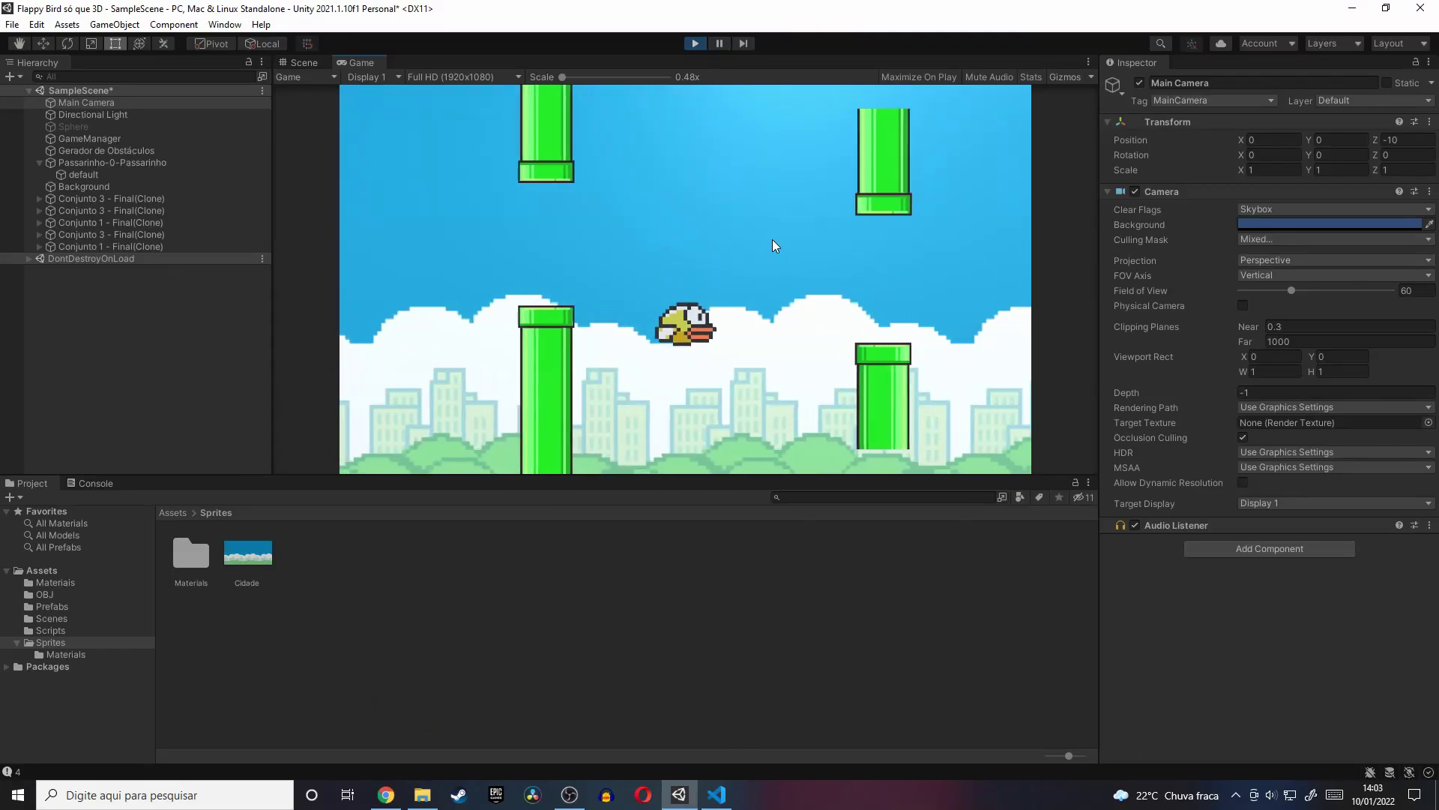
pyautogui.press('space')
pyautogui.press('space')
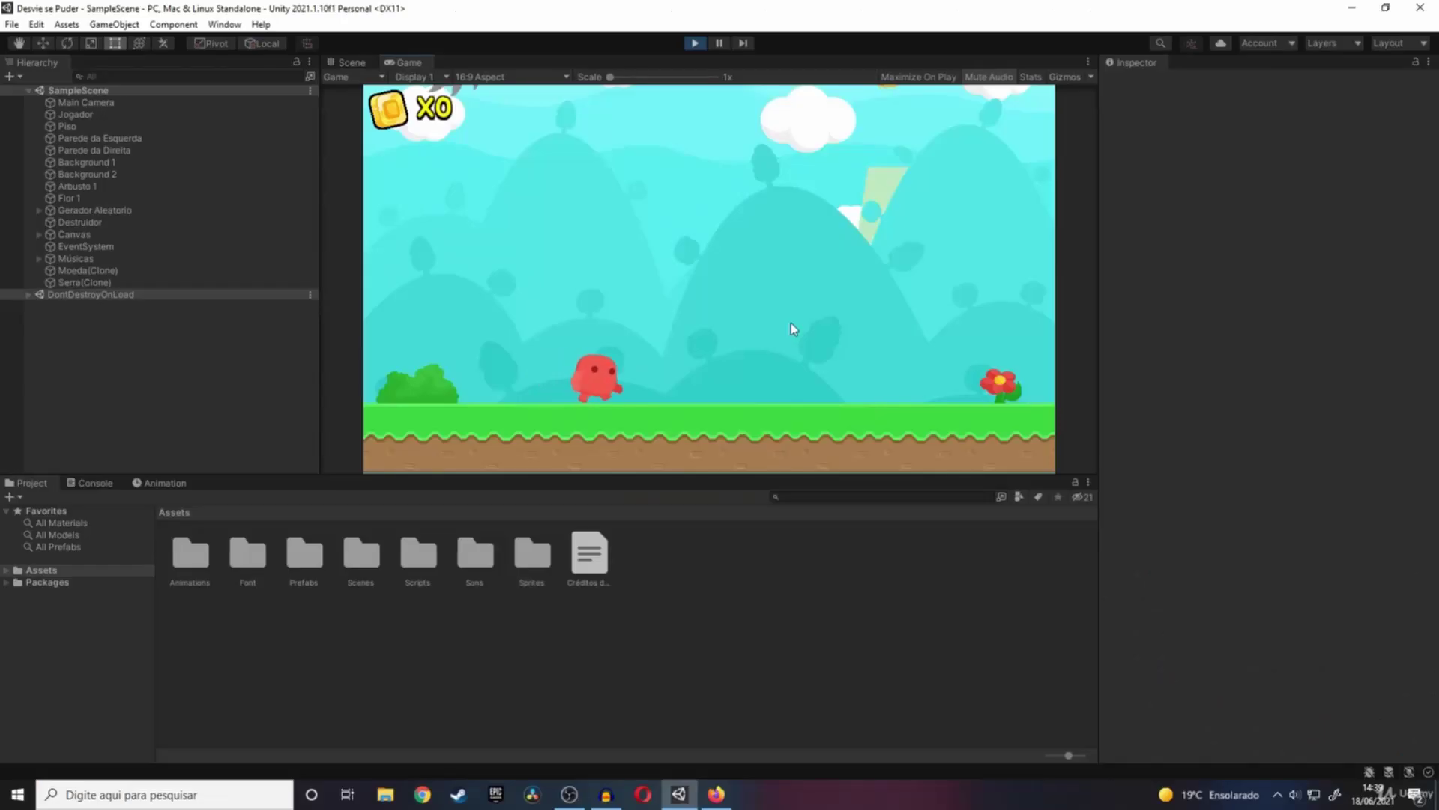
# - Move the red character left in the running Desvie se Puder game
pyautogui.press('Left')
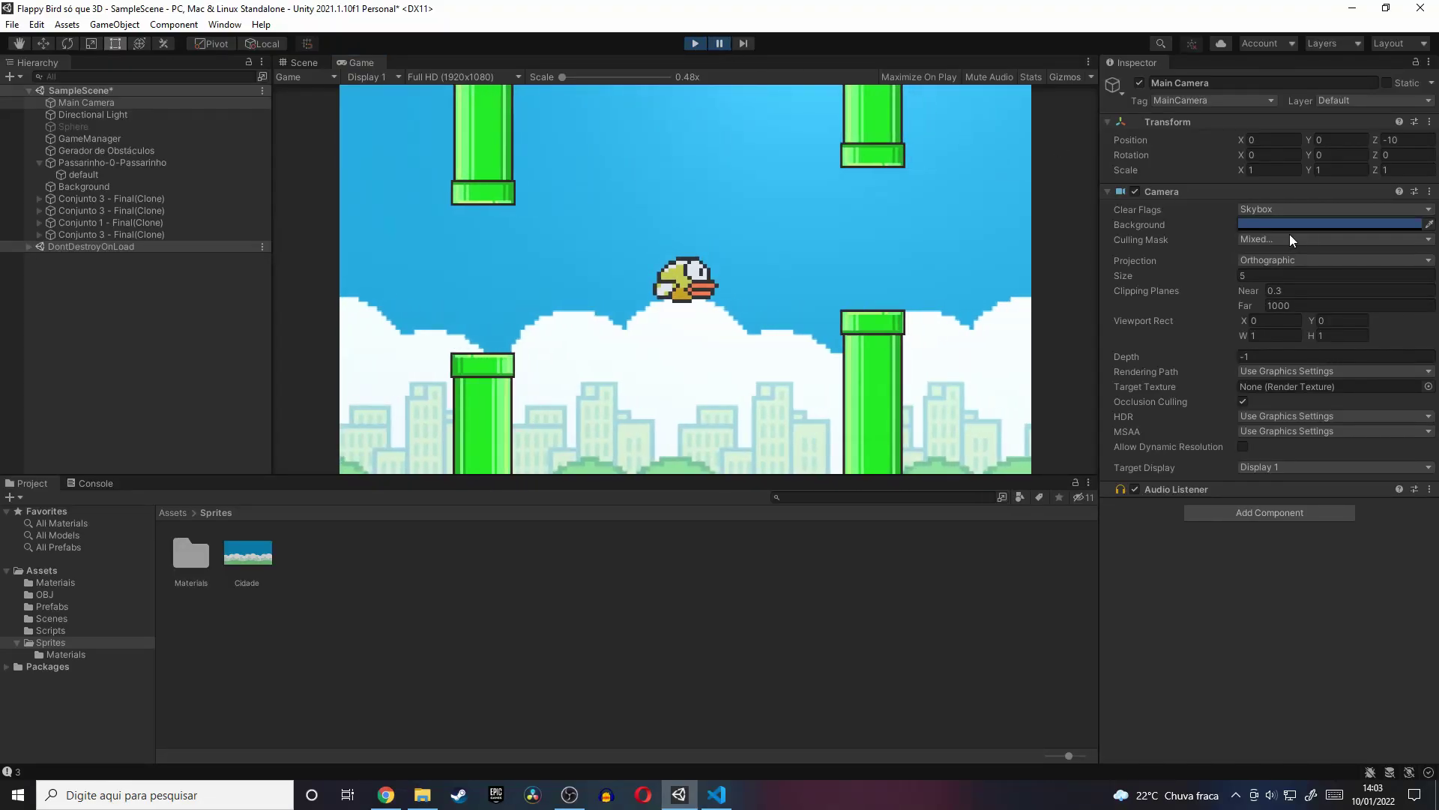
# - Switch the camera to perspective and keep the bird flapping between the pipes
pyautogui.click(1287, 276)
pyautogui.click(735, 150)
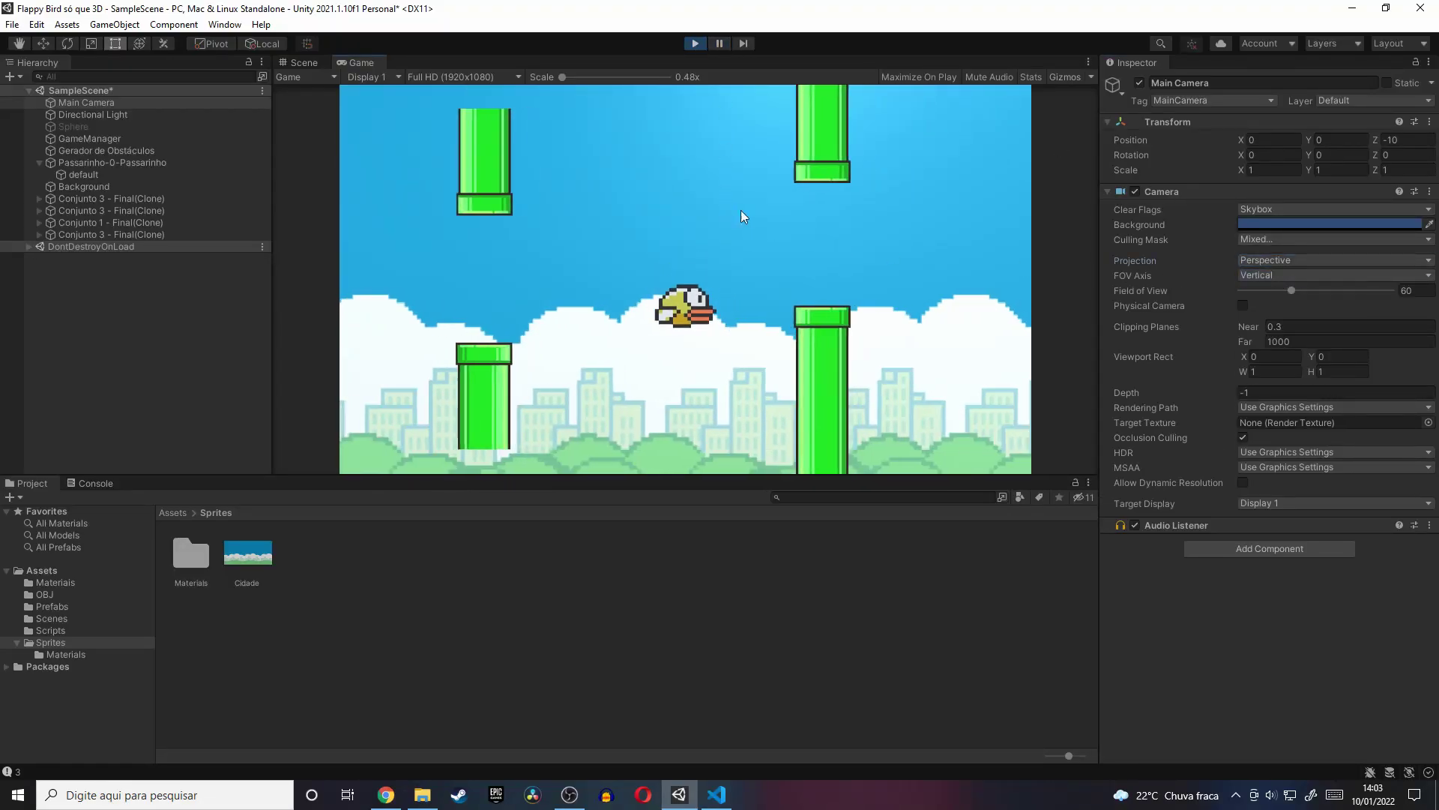
pyautogui.click(772, 239)
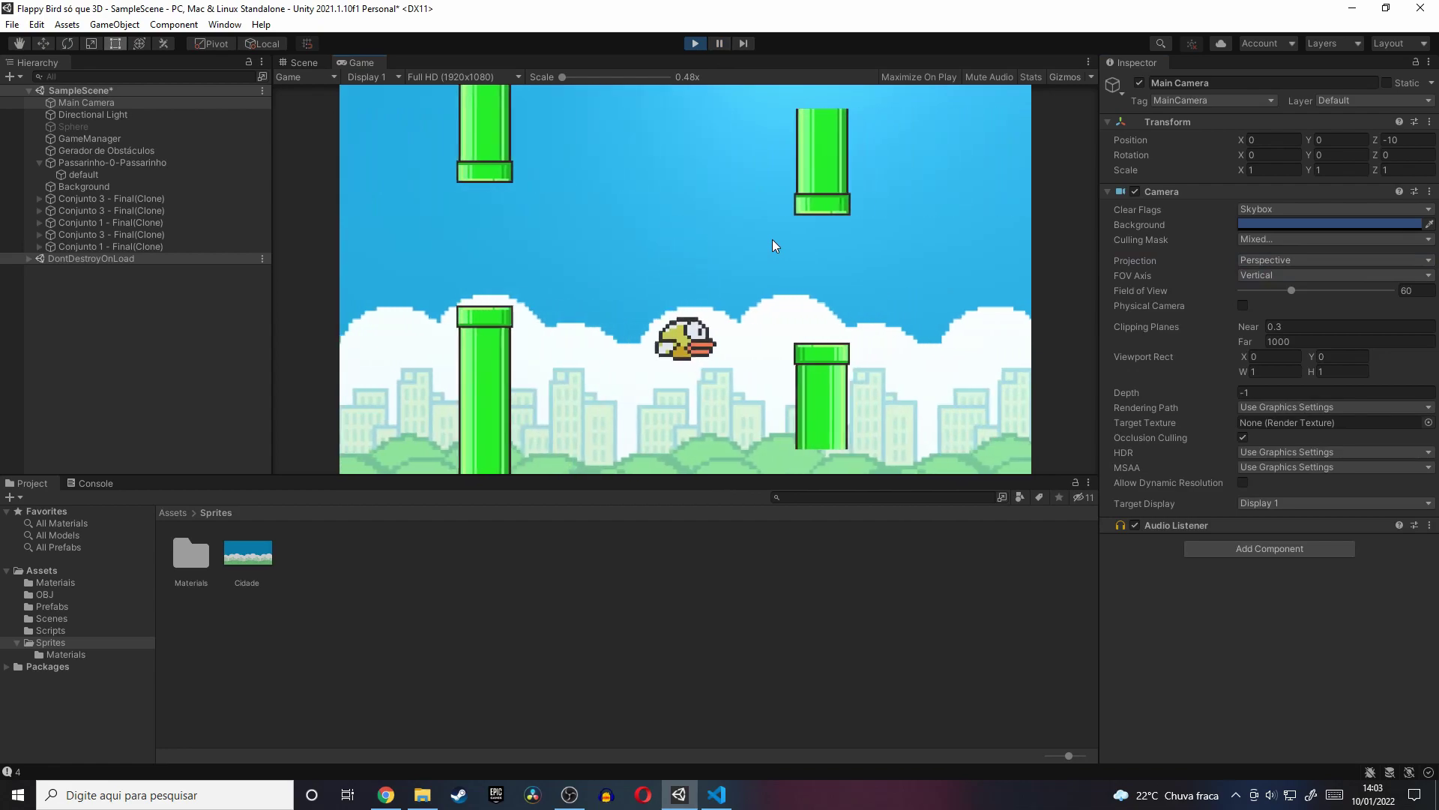
pyautogui.click(772, 240)
pyautogui.click(772, 240)
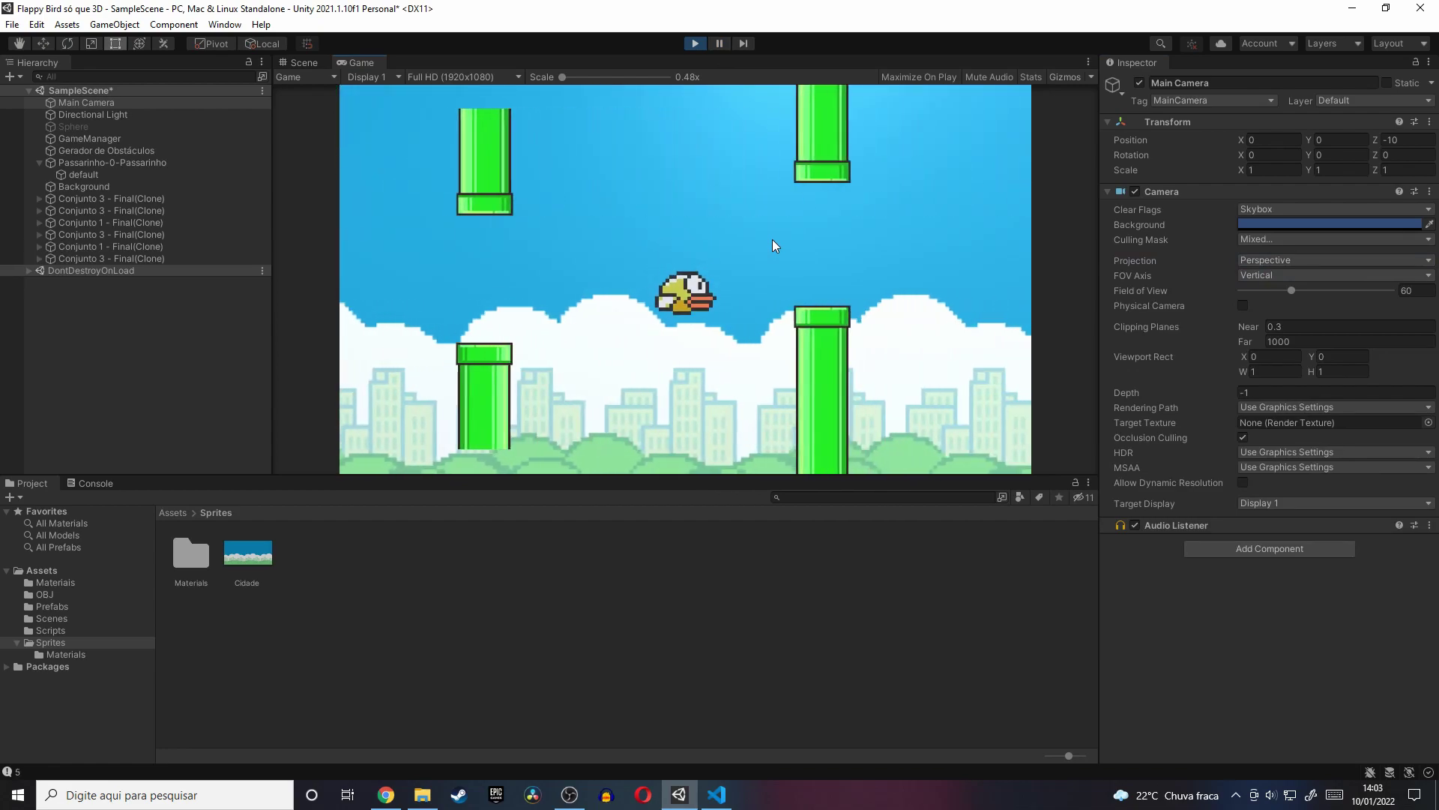
pyautogui.click(772, 239)
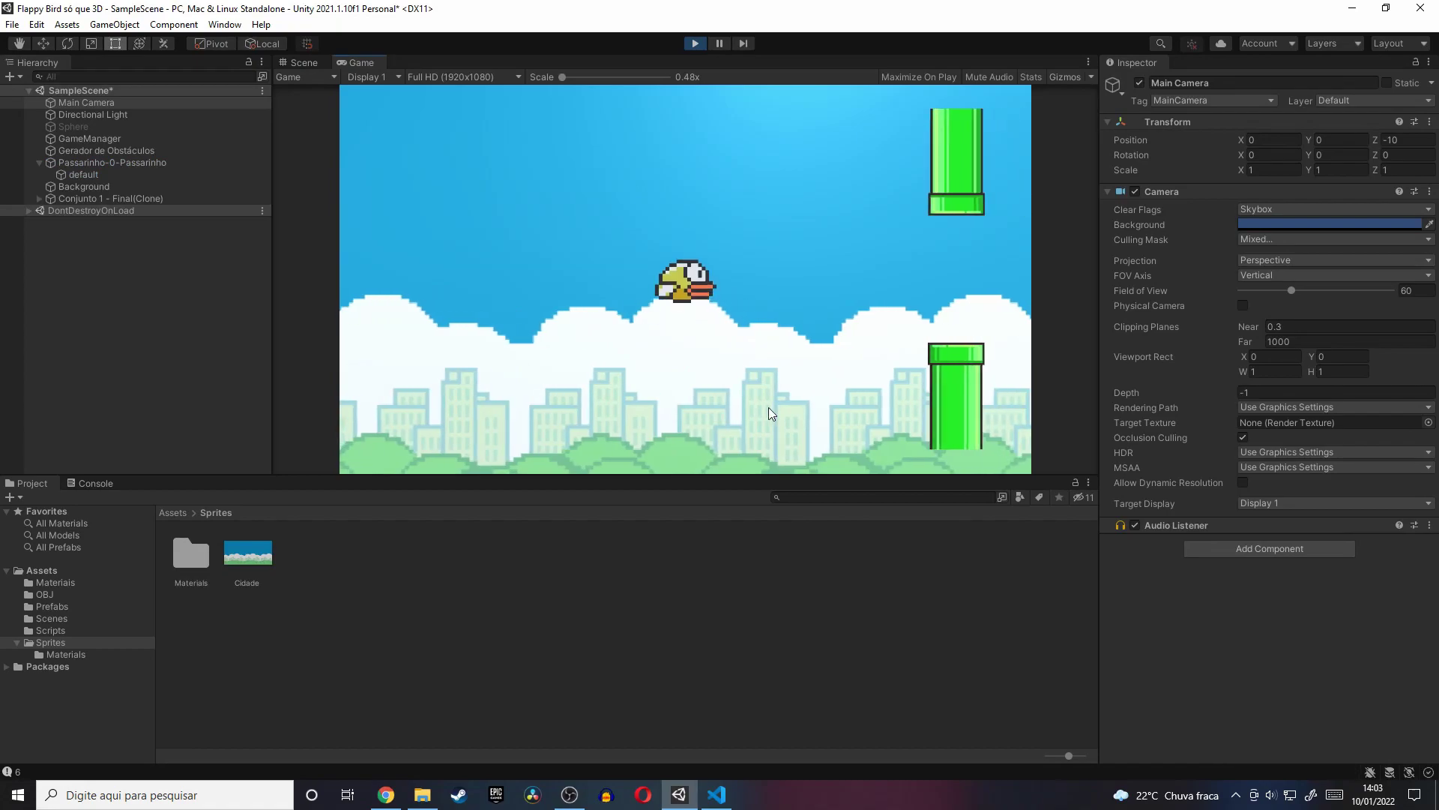
pyautogui.click(770, 411)
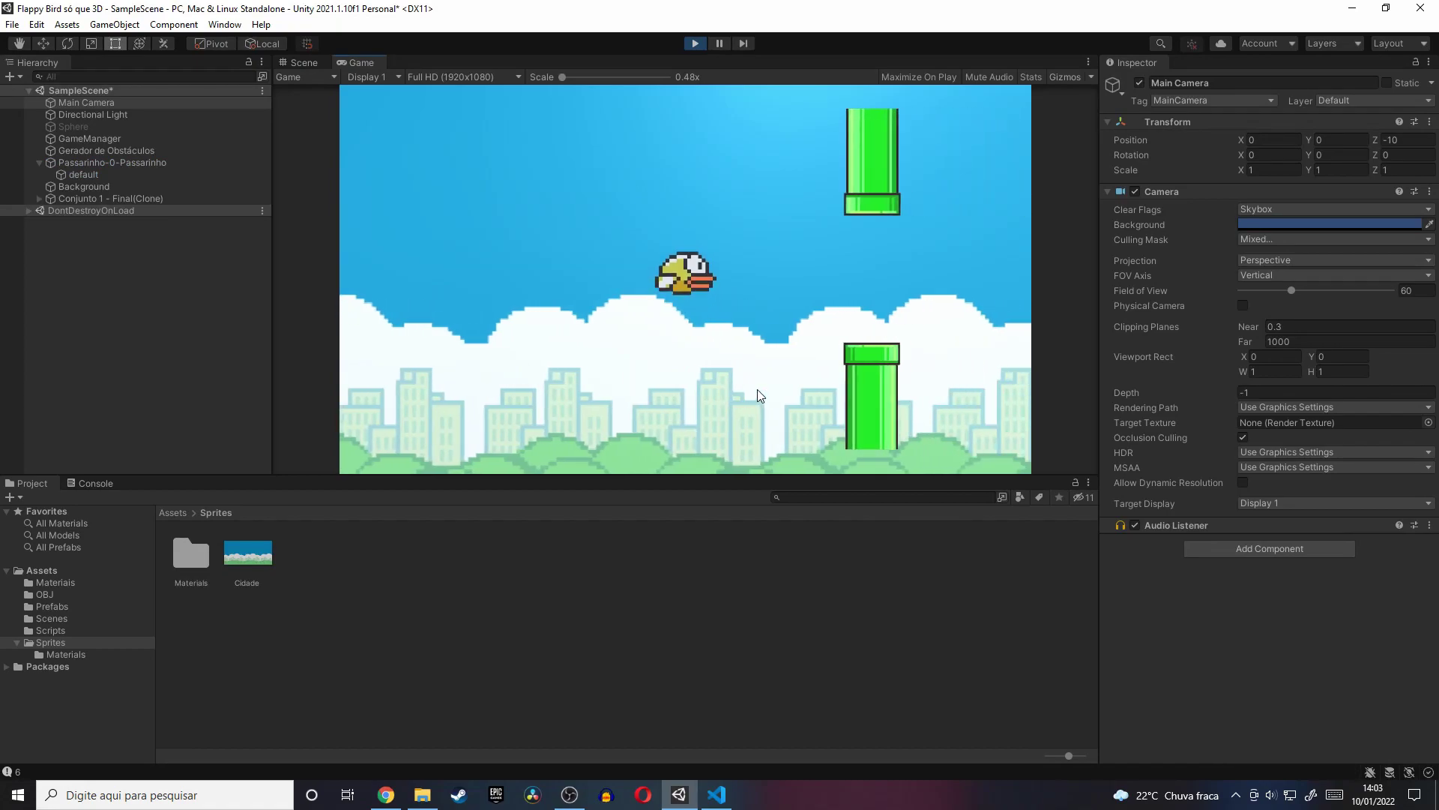
pyautogui.click(759, 379)
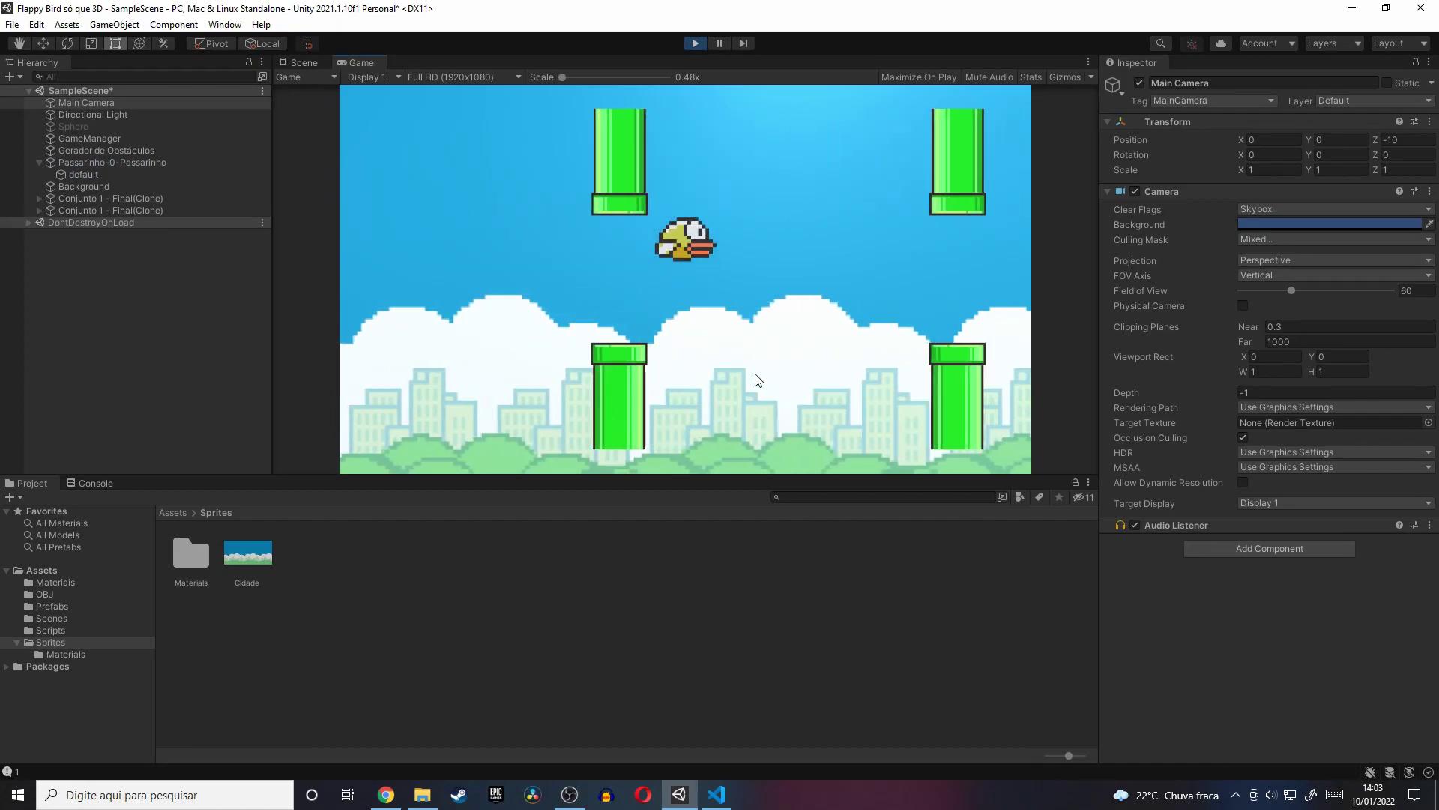
# - Restart the game and toggle the camera to orthographic and back to perspective
pyautogui.click(695, 43)
pyautogui.hotkey('ctrl', 'p')
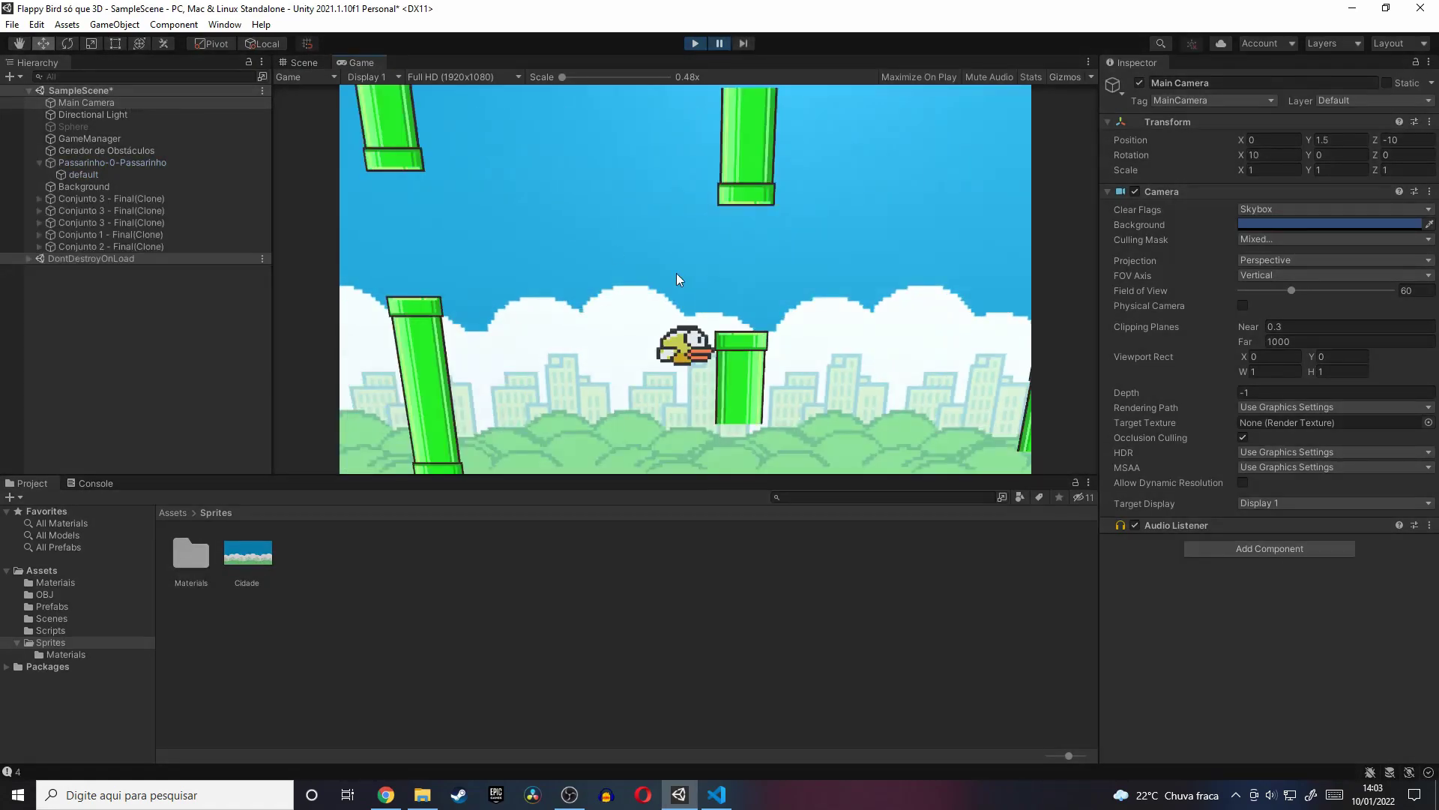
pyautogui.click(707, 281)
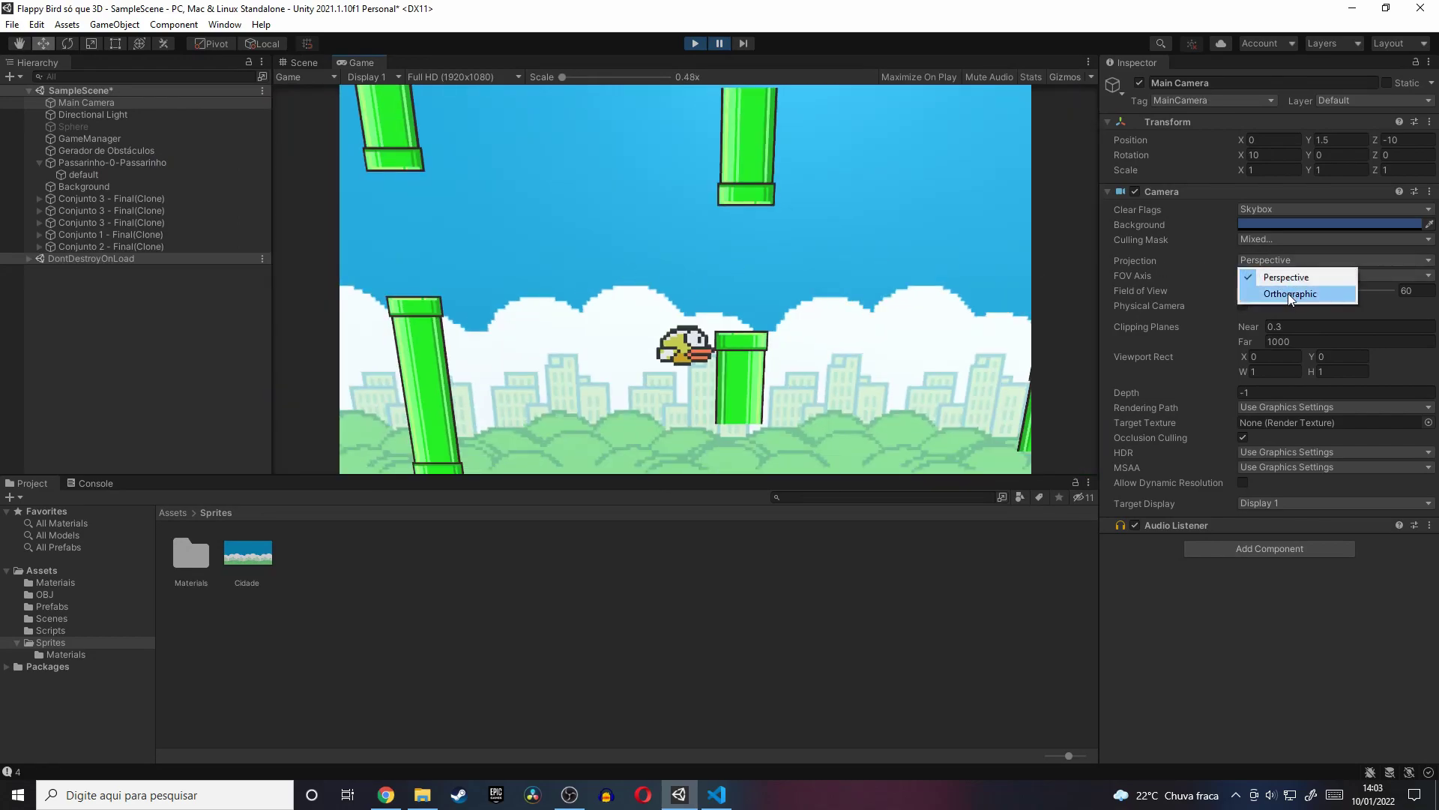
pyautogui.click(1288, 294)
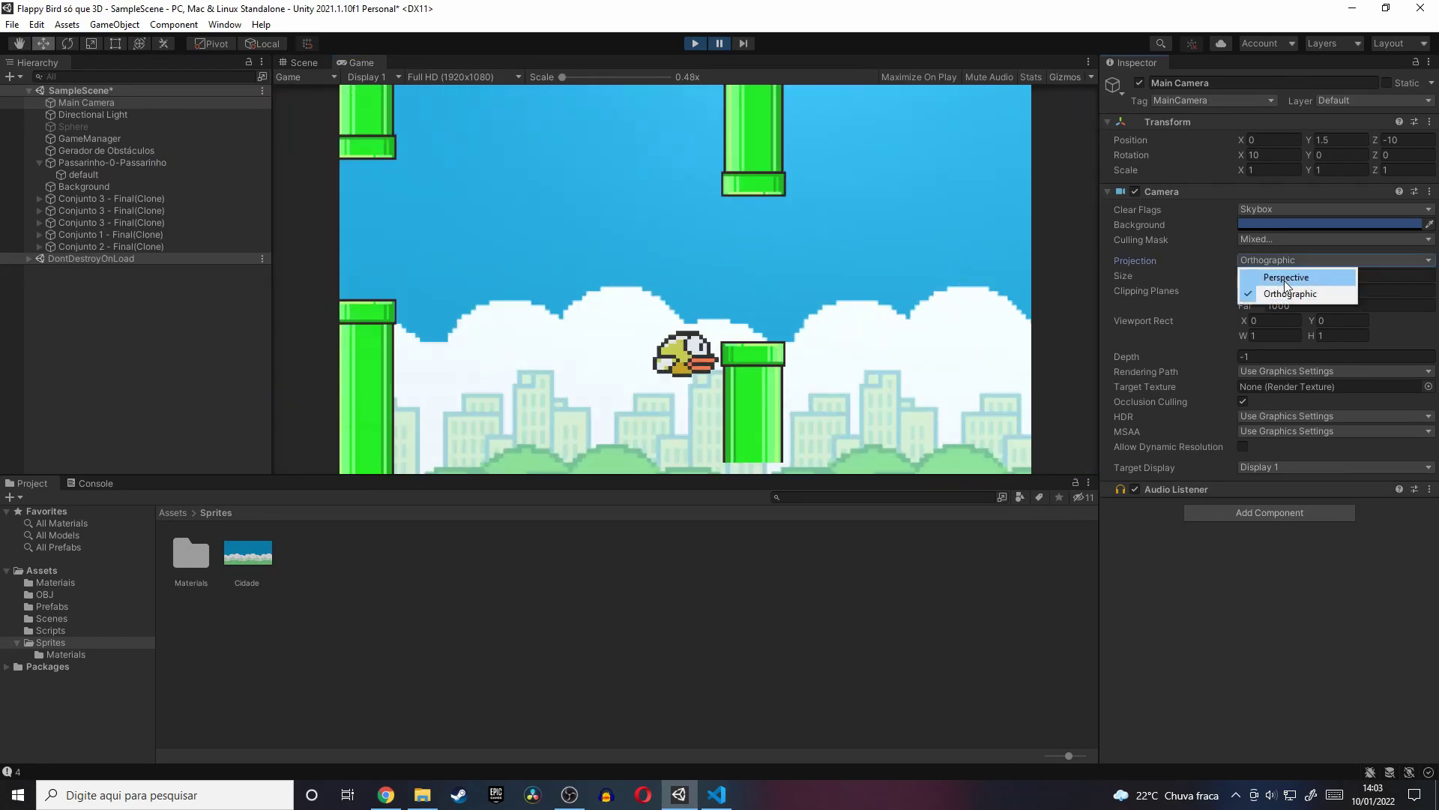
pyautogui.click(1286, 279)
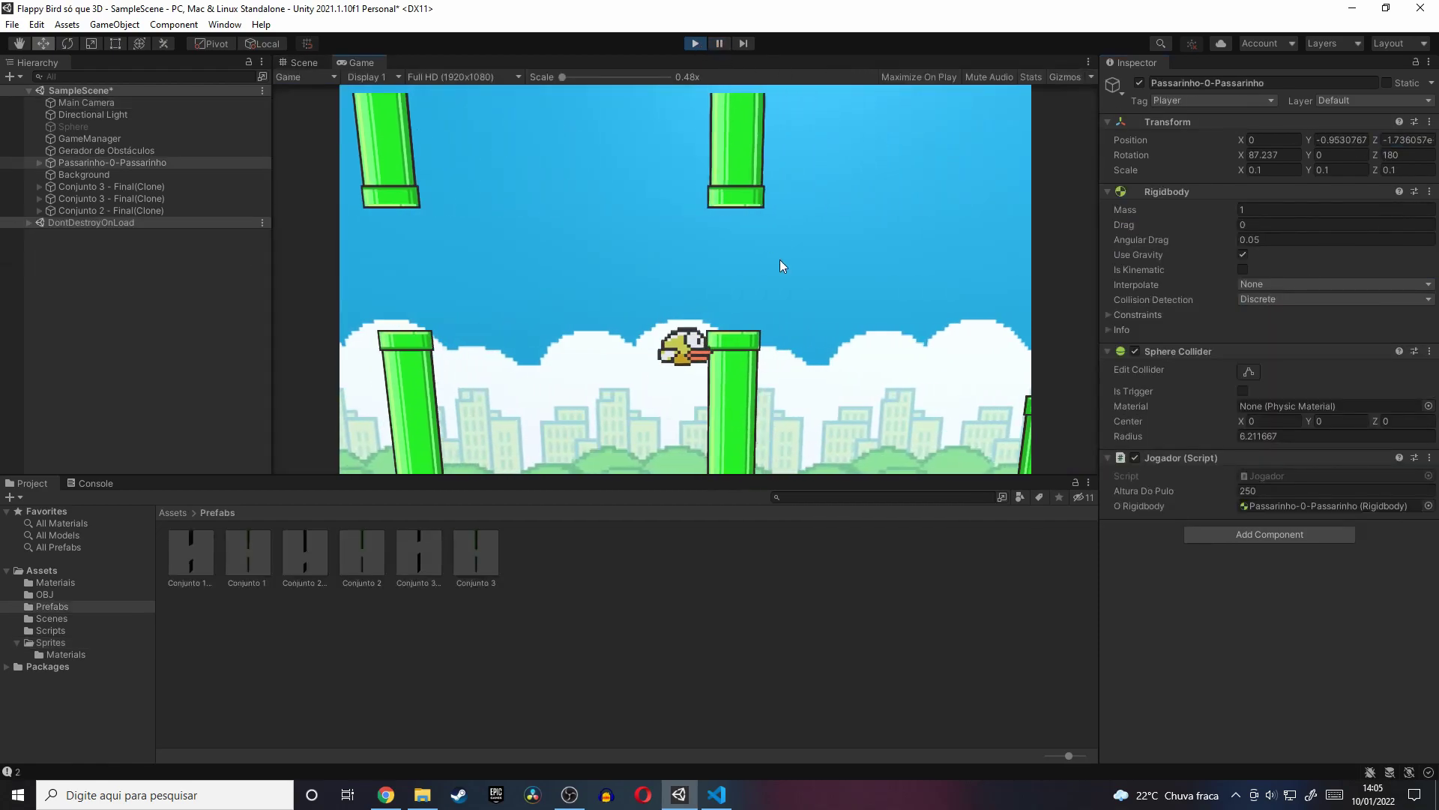
# - Flap the bird twice more, then rotate the view around the pipe model
pyautogui.press('space')
pyautogui.press('space')
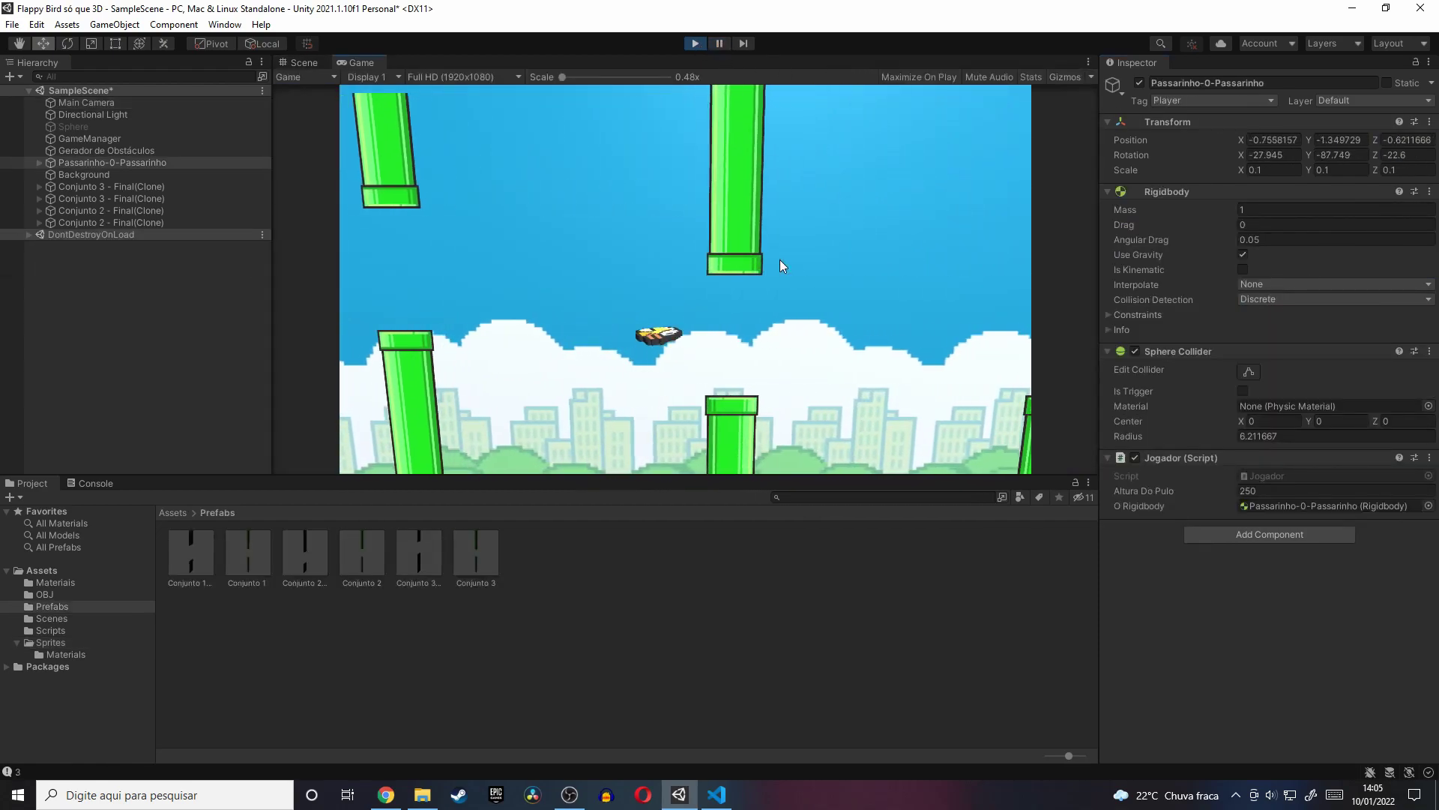
pyautogui.press('space')
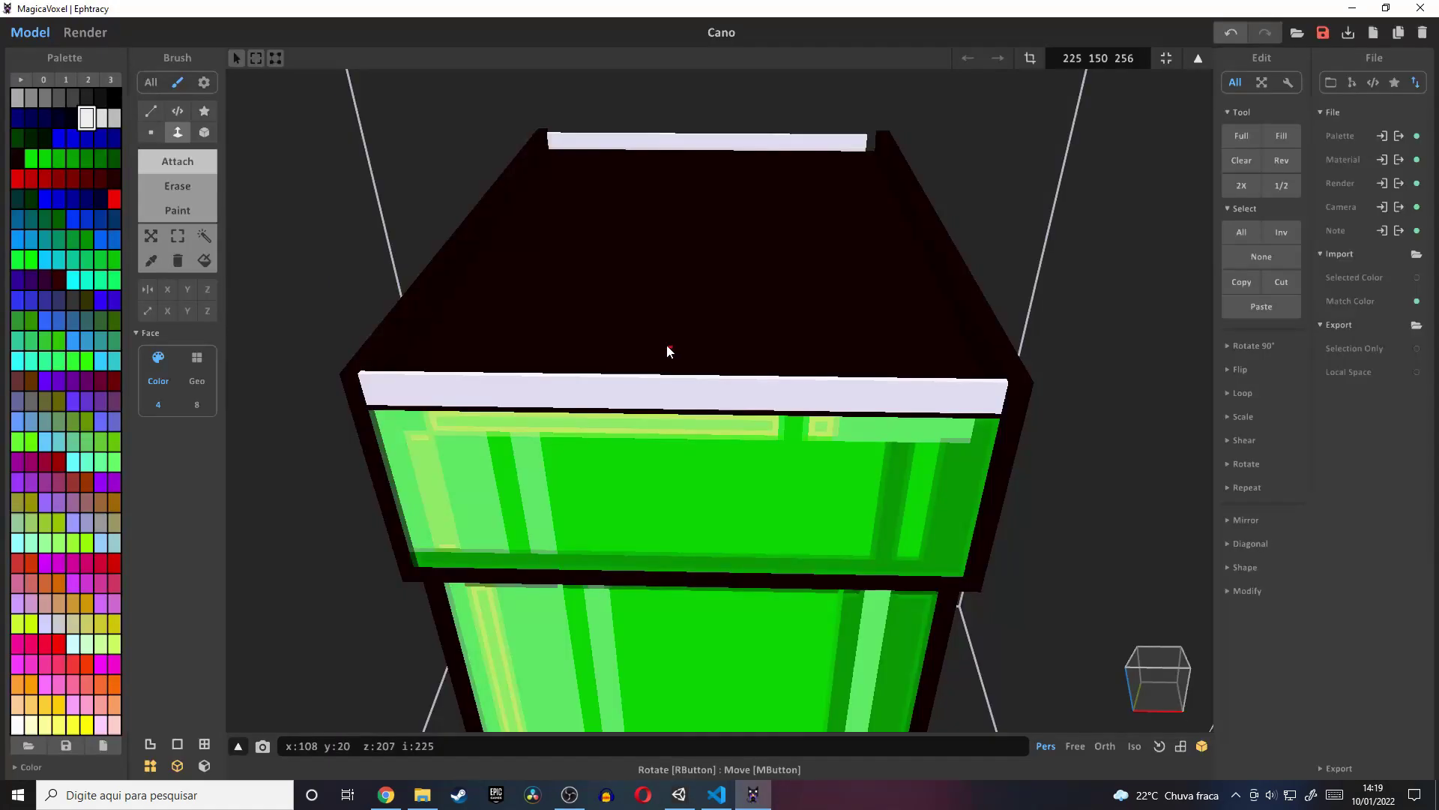
pyautogui.moveTo(669, 351); pyautogui.dragTo(205, 177, button='right')
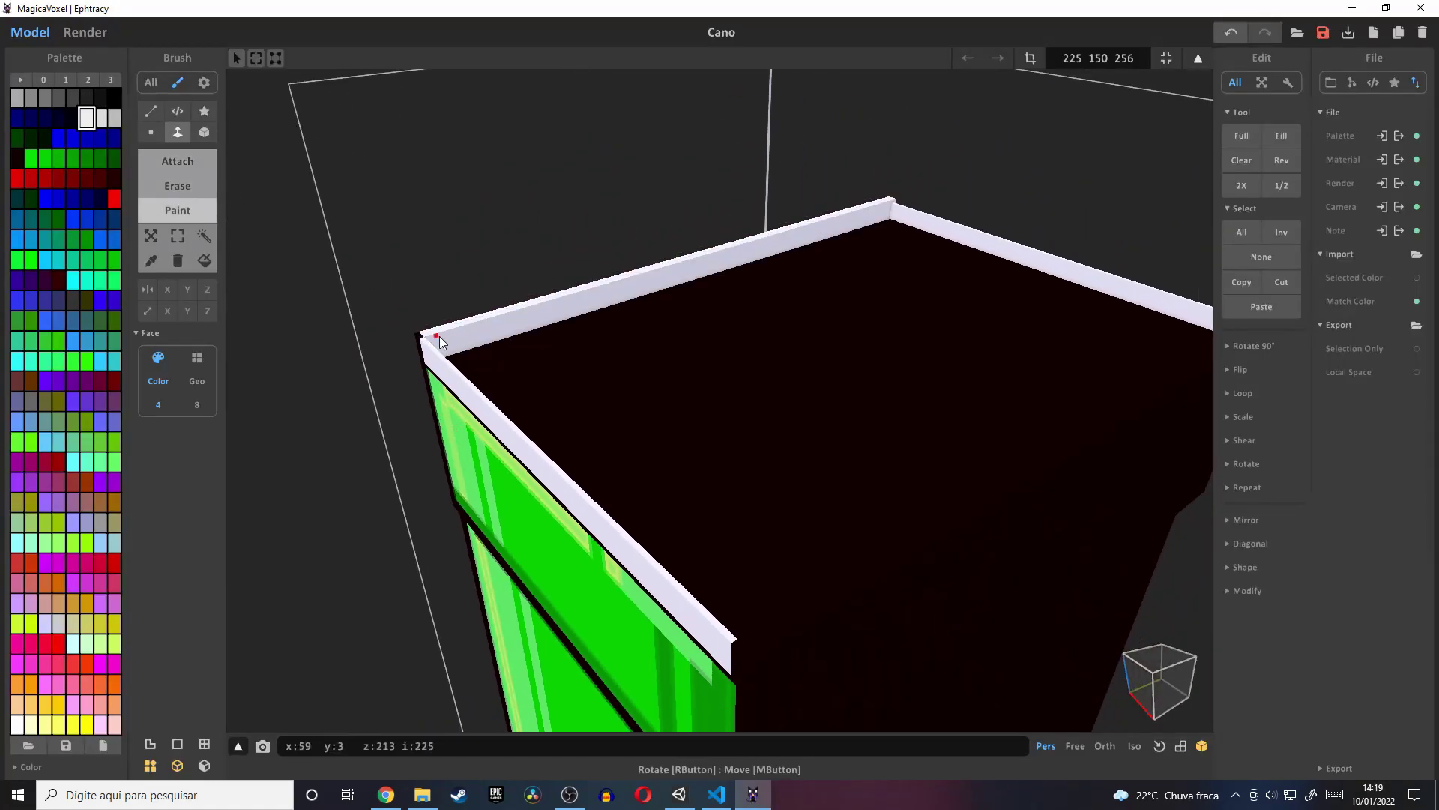
# - Paint the Cano pipe's top rim edge voxels white and rotate the view to check the rim
pyautogui.moveTo(447, 343)
pyautogui.mouseDown(button='right')
pyautogui.moveTo(900, 443)
pyautogui.moveTo(516, 352)
pyautogui.mouseUp(button='right')
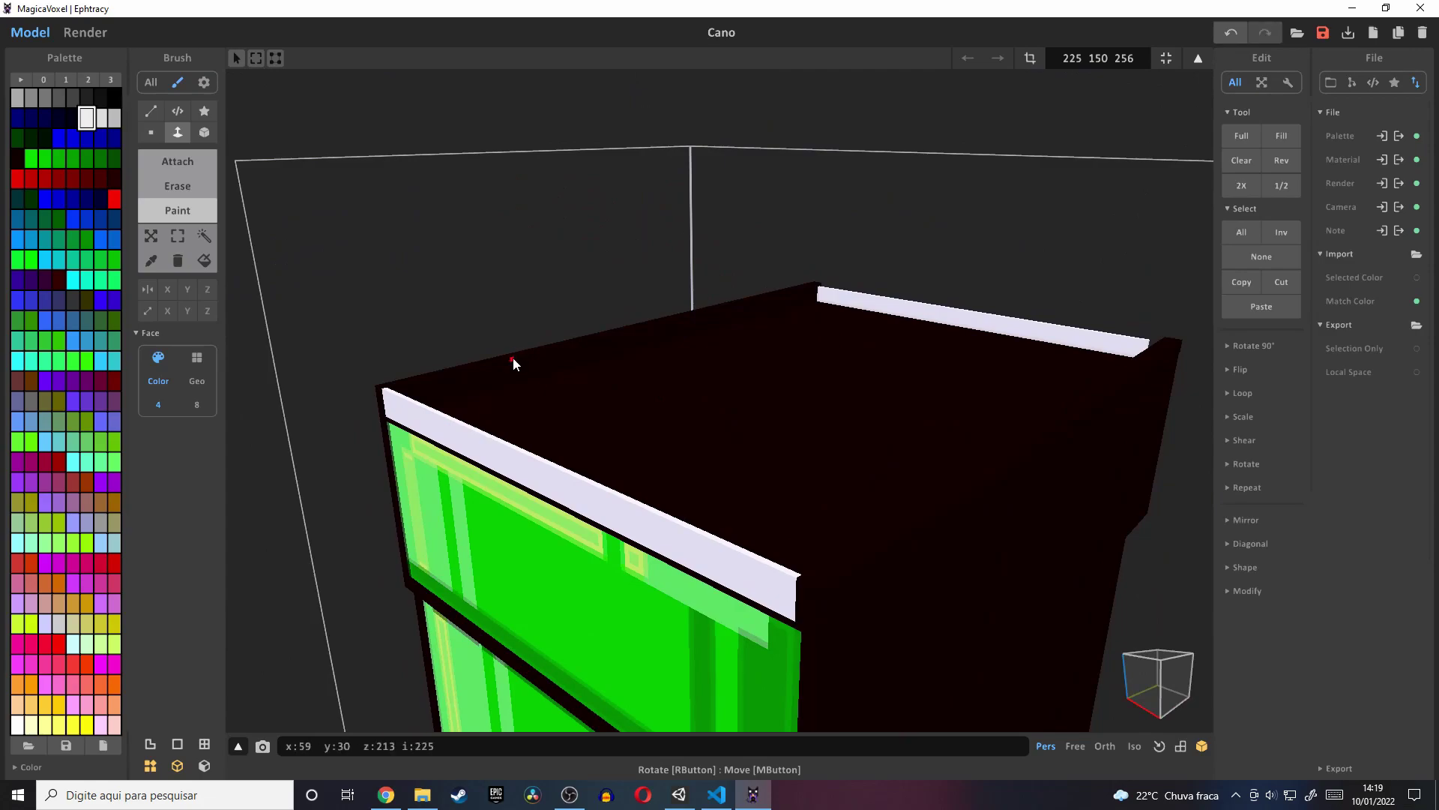
pyautogui.click(513, 357)
pyautogui.click(937, 492)
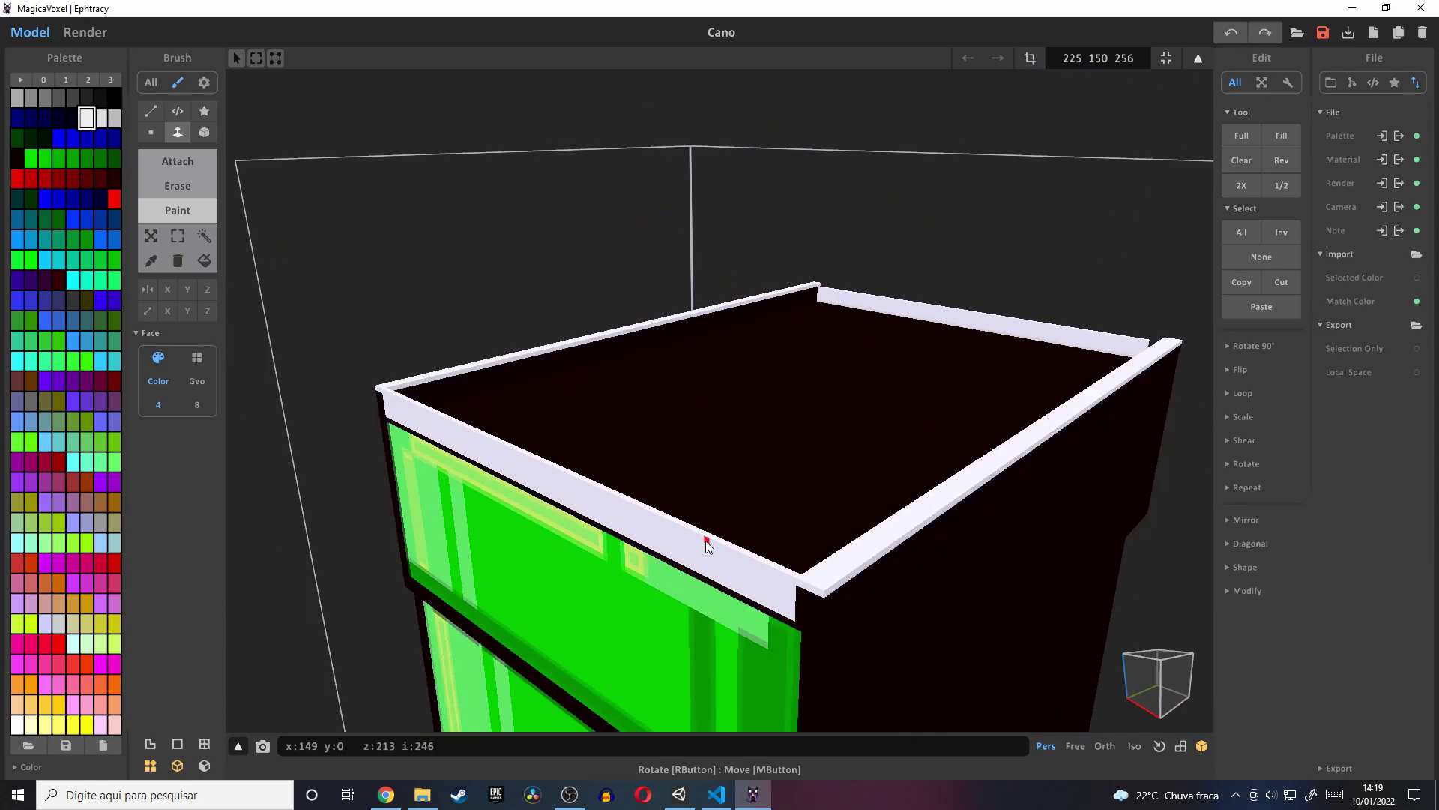
pyautogui.moveTo(705, 541); pyautogui.dragTo(862, 421, button='right')
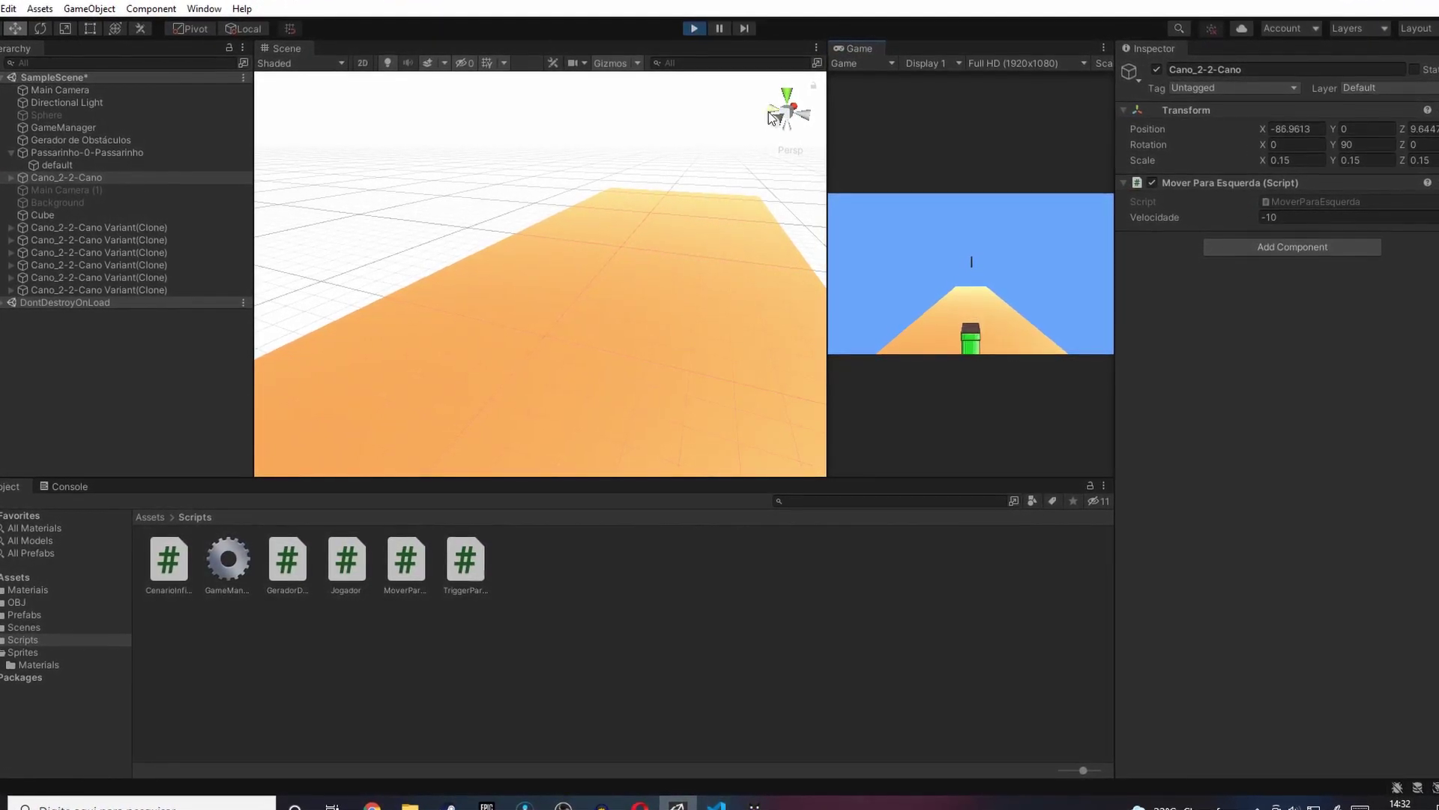
# - Lower the Main Camera and level its tilt to Rotation X 0 so it looks down the runway
pyautogui.click(724, 31)
pyautogui.click(90, 81)
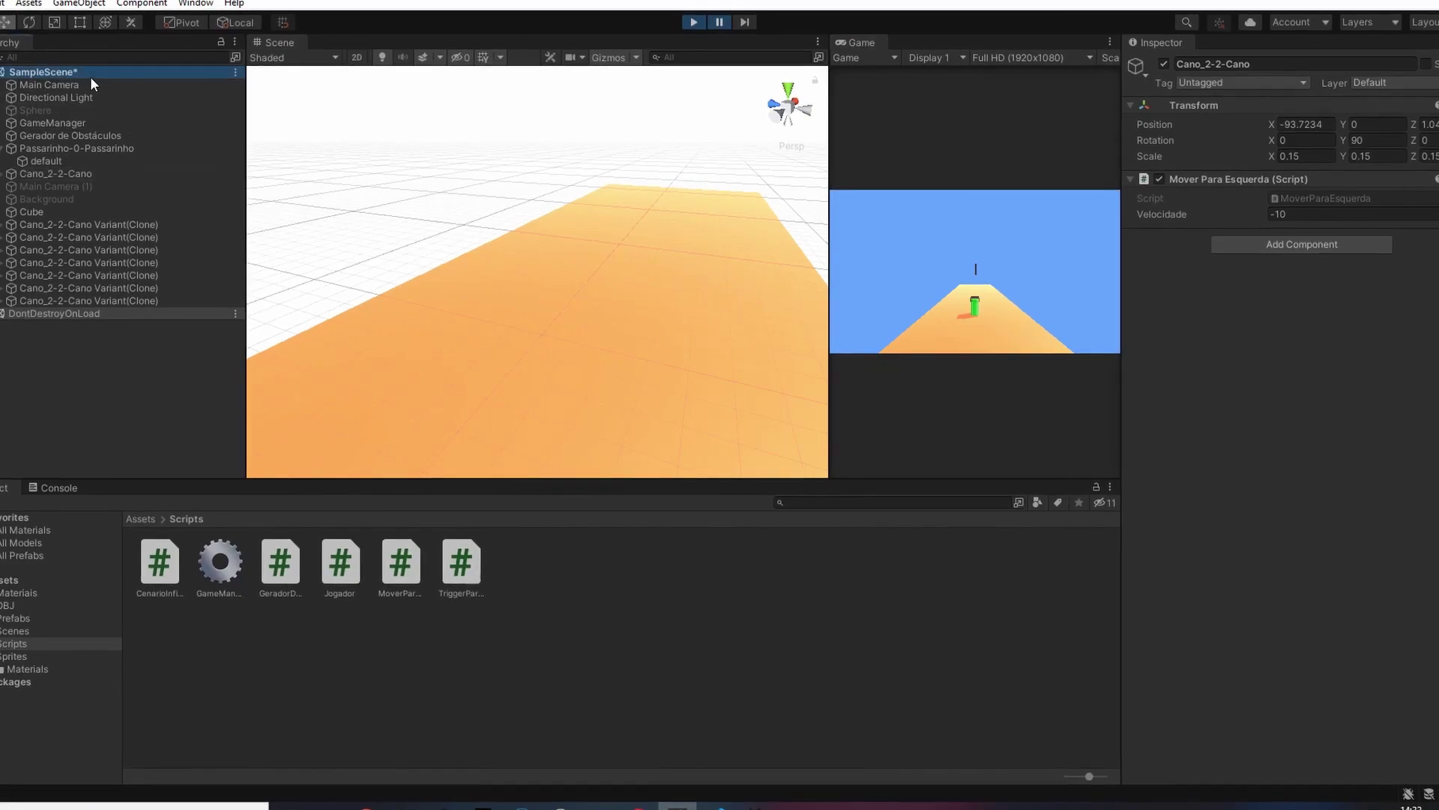
pyautogui.scroll(-5, 691, 289)
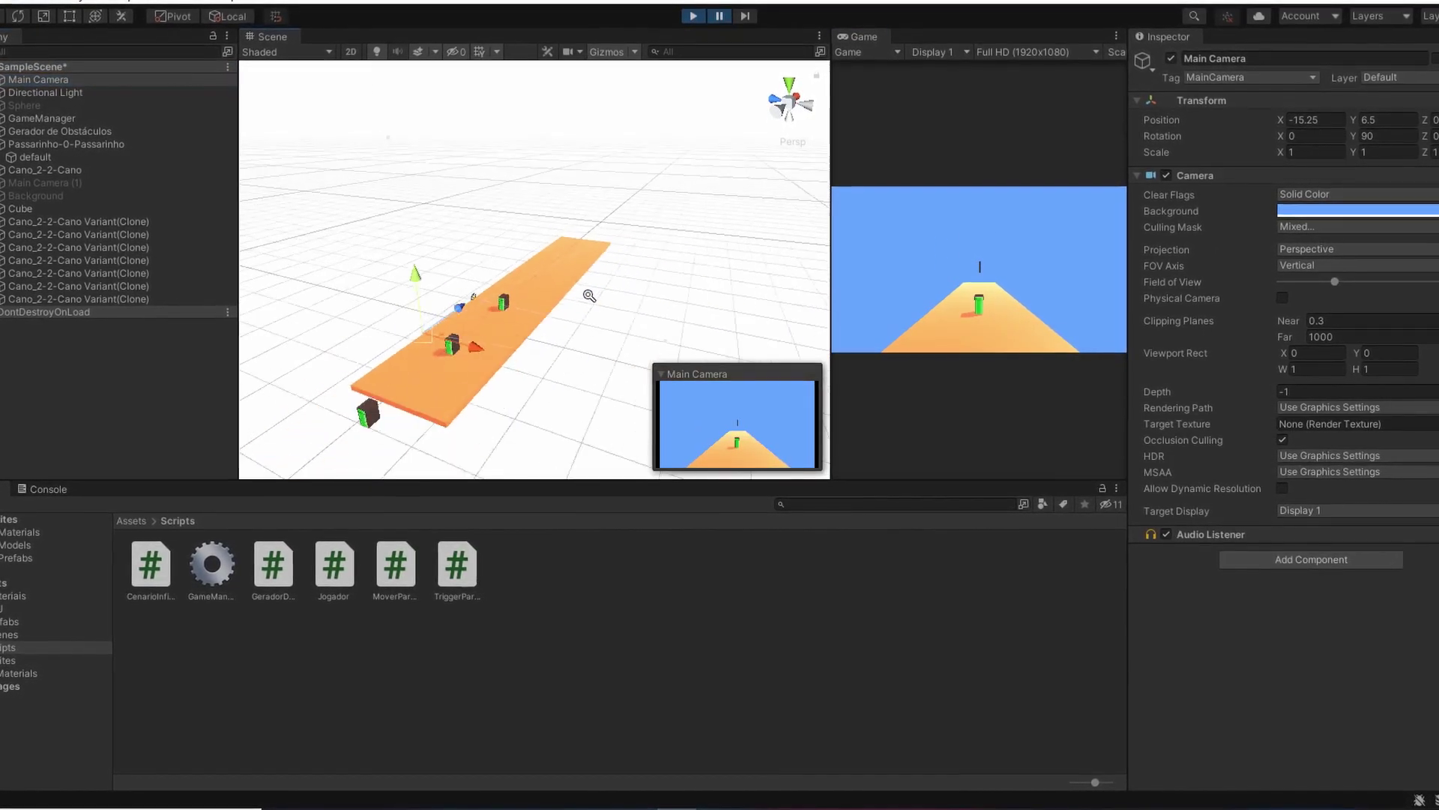
pyautogui.moveTo(466, 348)
pyautogui.keyDown('alt'); pyautogui.mouseDown()
pyautogui.moveTo(510, 223)
pyautogui.moveTo(465, 156)
pyautogui.moveTo(469, 240)
pyautogui.mouseUp(); pyautogui.keyUp('alt')
pyautogui.press('e')
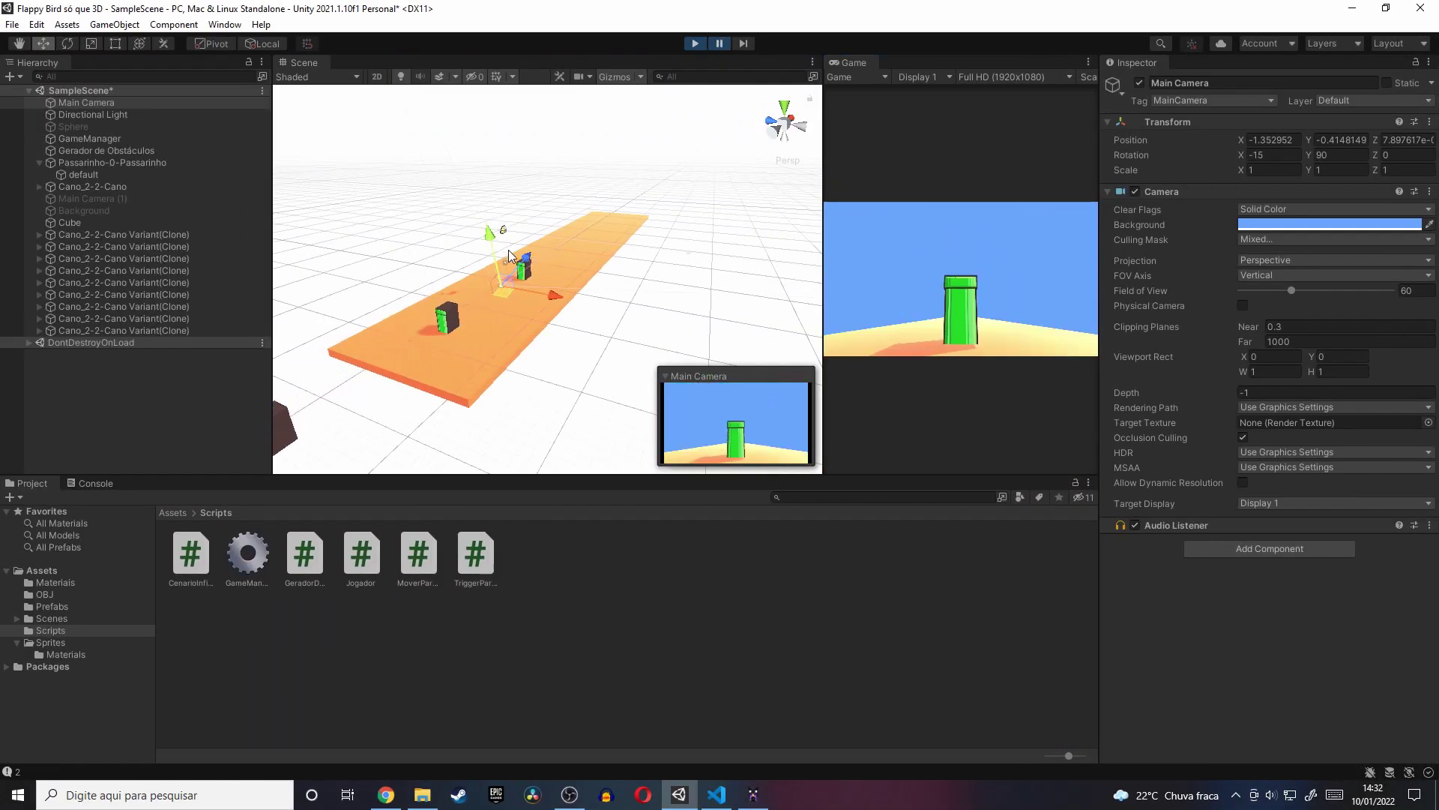
pyautogui.keyDown('ctrl'); pyautogui.moveTo(478, 254); pyautogui.dragTo(503, 235); pyautogui.keyUp('ctrl')
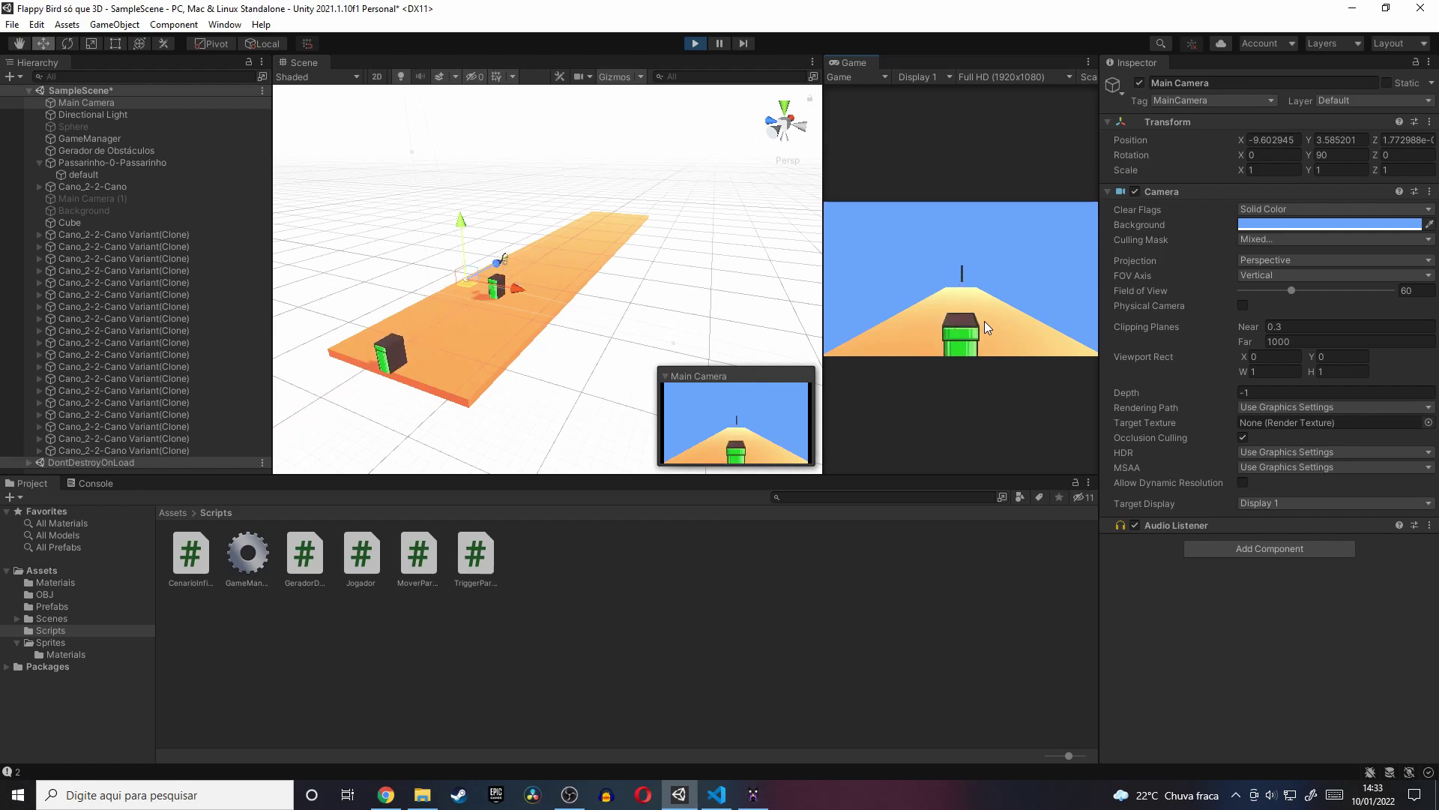
# - Dock the Game view in the large central area and playtest by flapping the bird
pyautogui.click(719, 43)
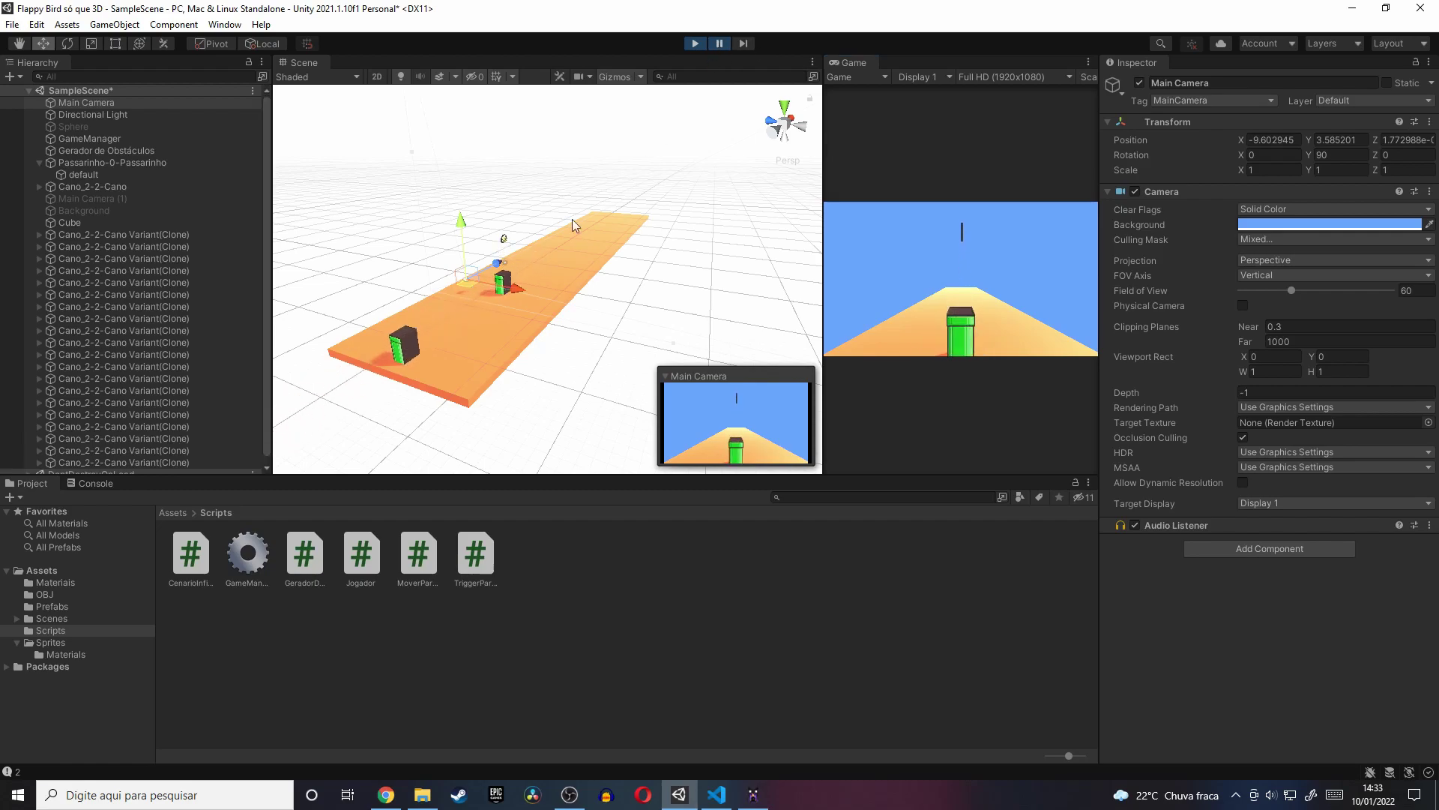
pyautogui.click(128, 162)
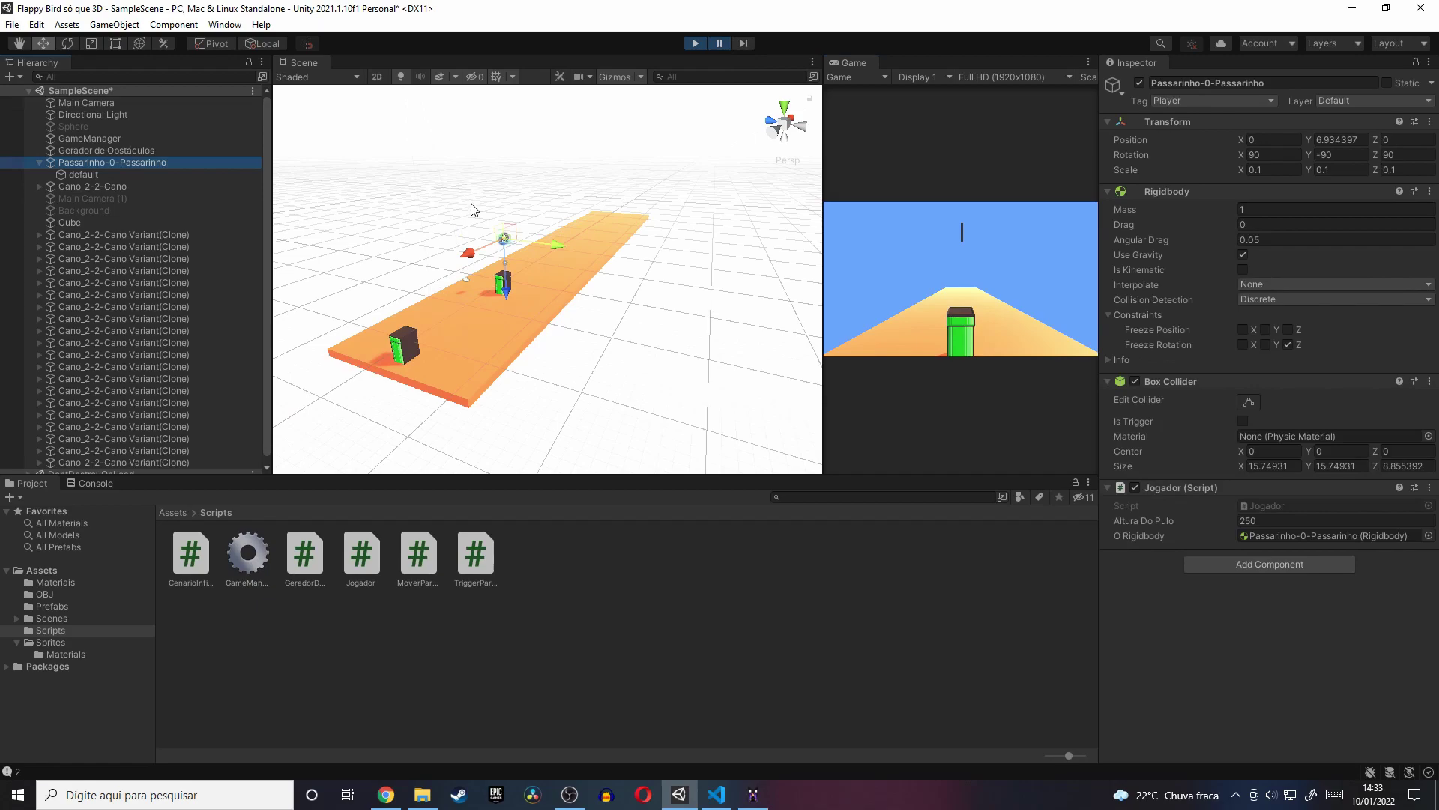
pyautogui.press('e')
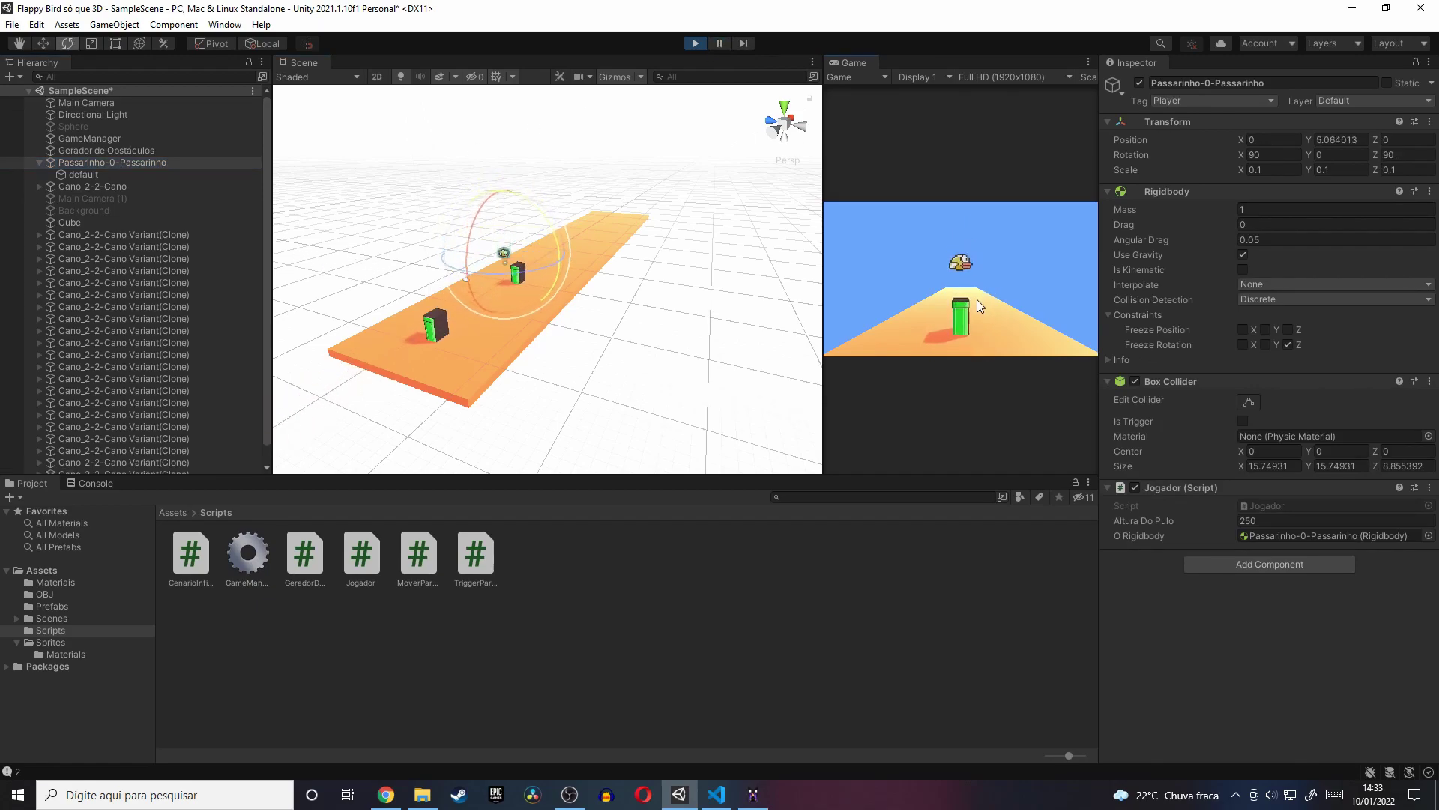
pyautogui.moveTo(847, 62); pyautogui.dragTo(352, 63)
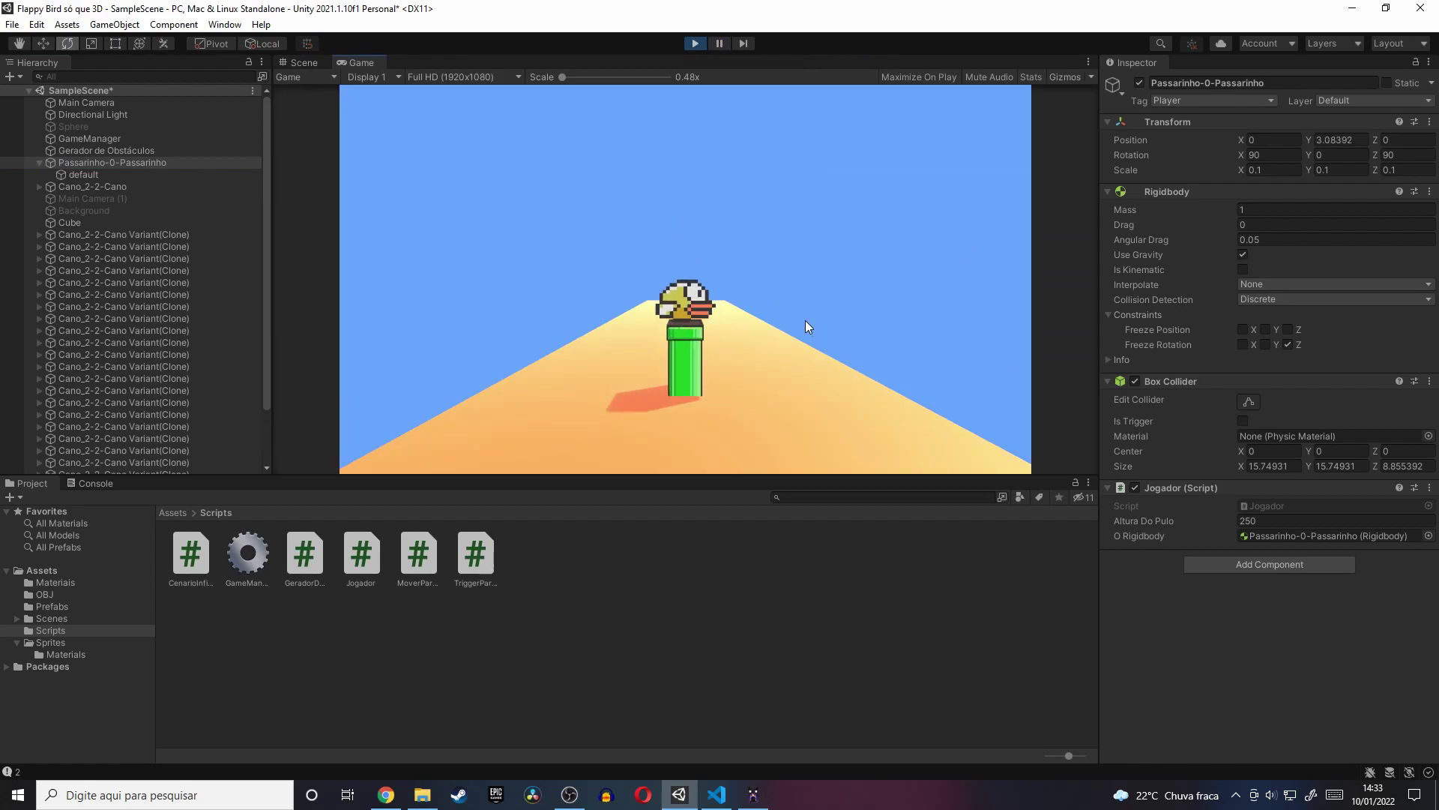
pyautogui.press('space')
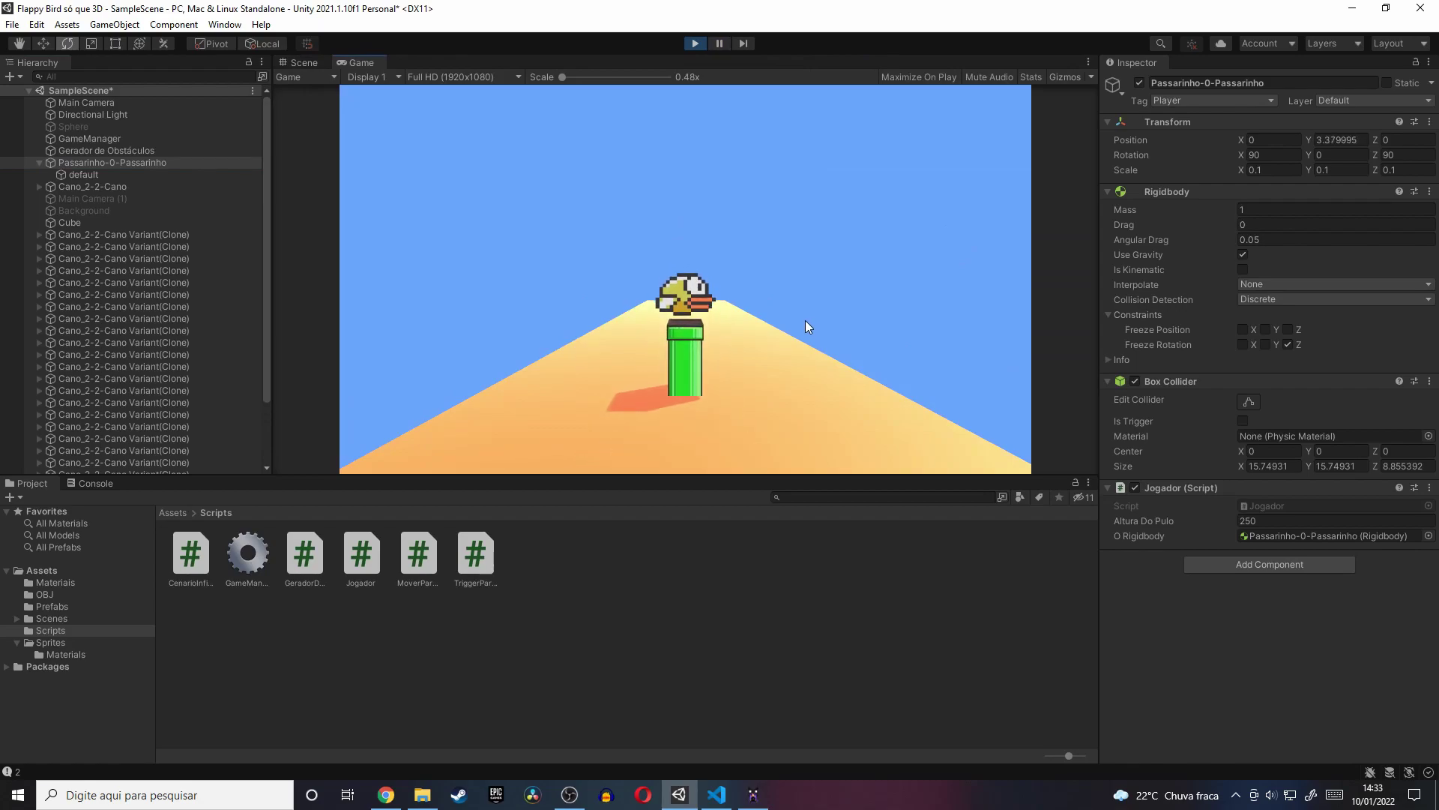
pyautogui.press('space')
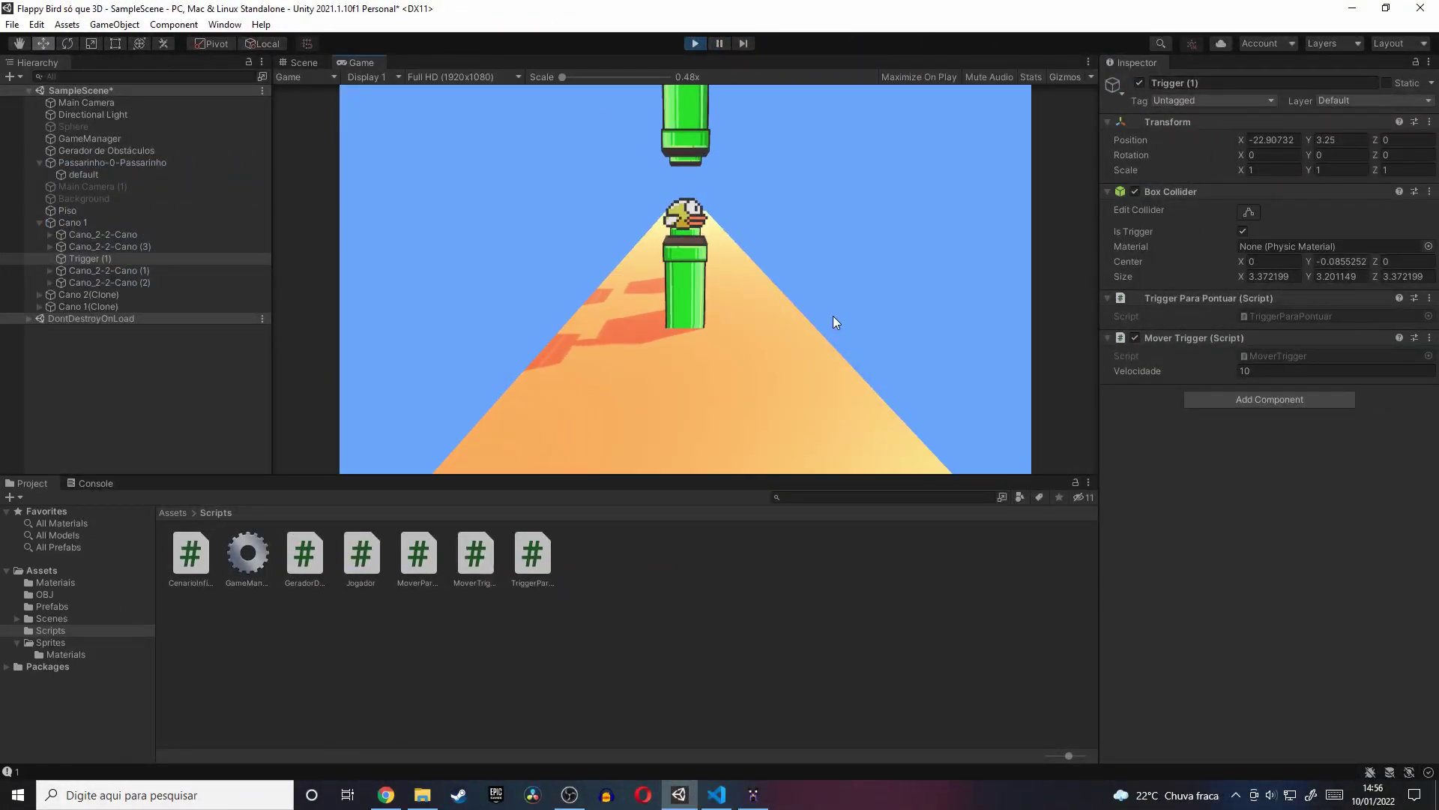
# - Playtest the orthographic version, keeping the bird airborne with three Space flaps
pyautogui.press('space')
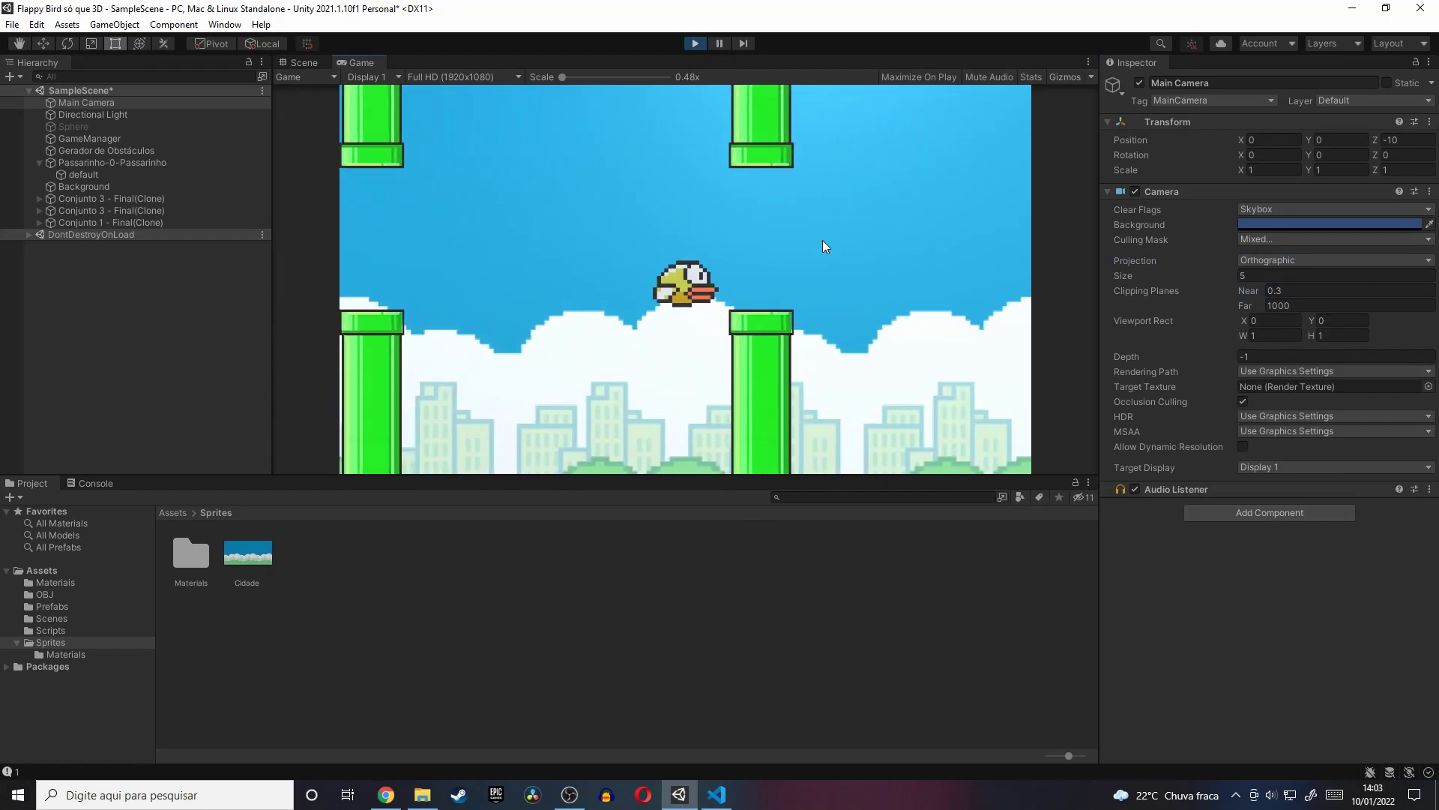
pyautogui.press('space')
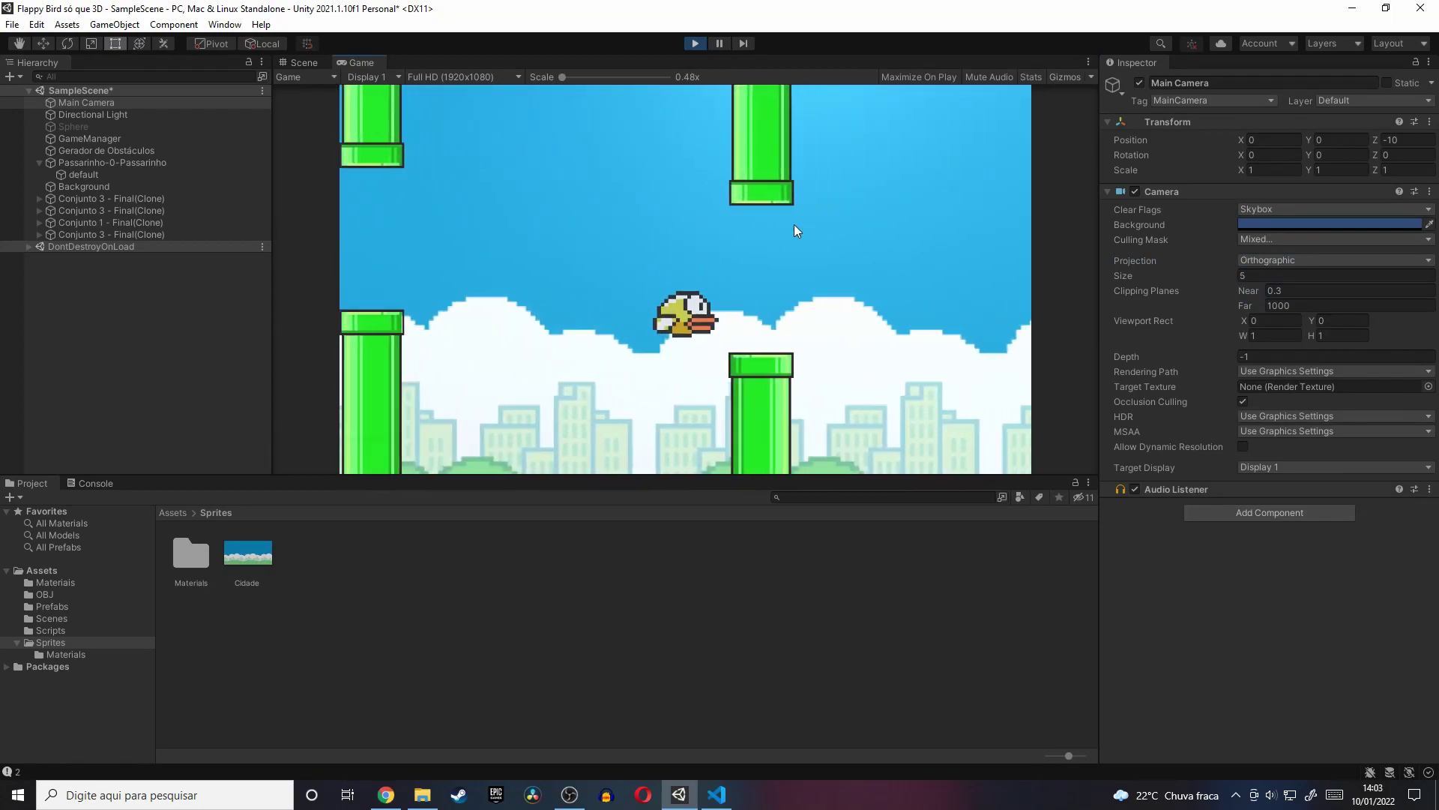
pyautogui.press('space')
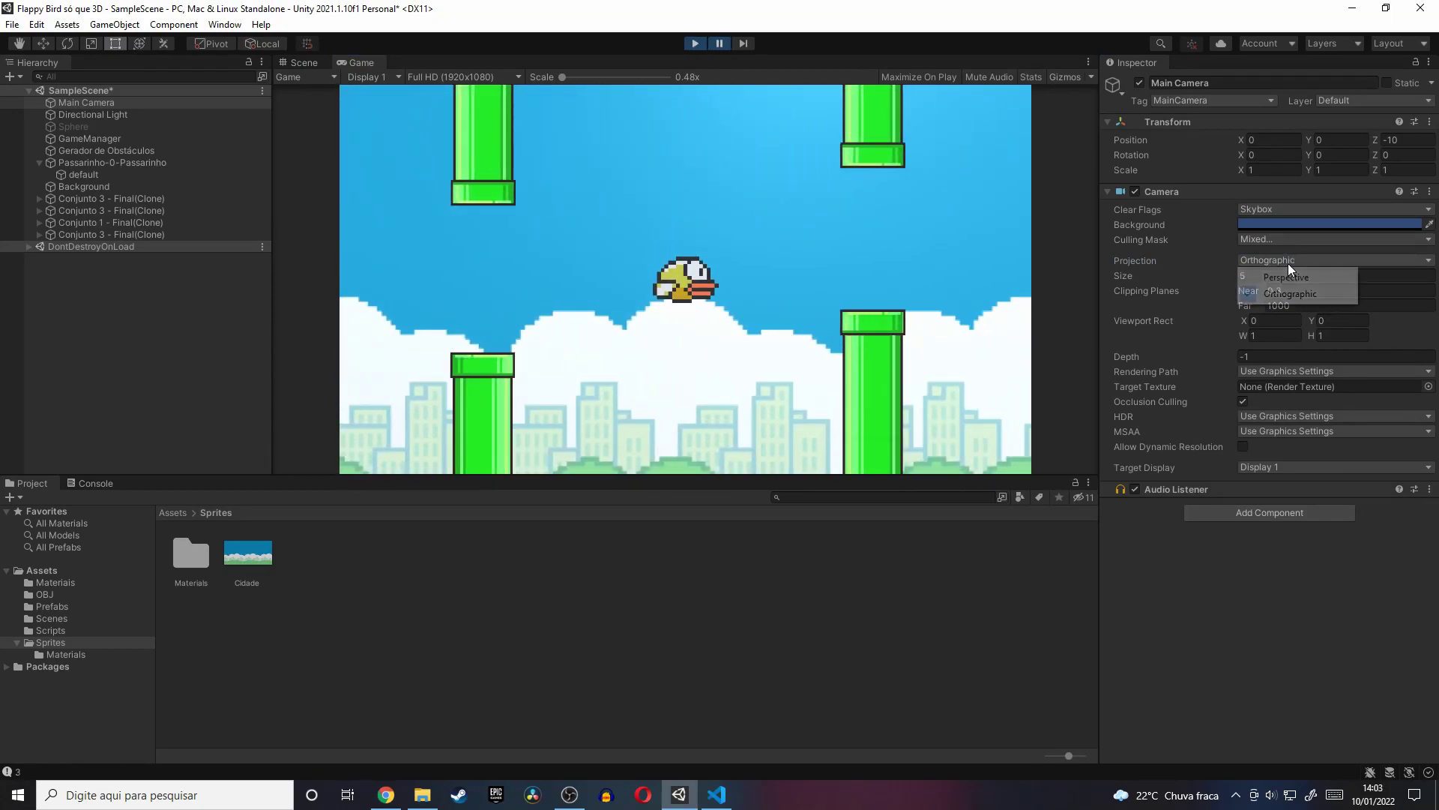
# - Switch the Main Camera projection to Perspective and test-flap the bird
pyautogui.click(1284, 277)
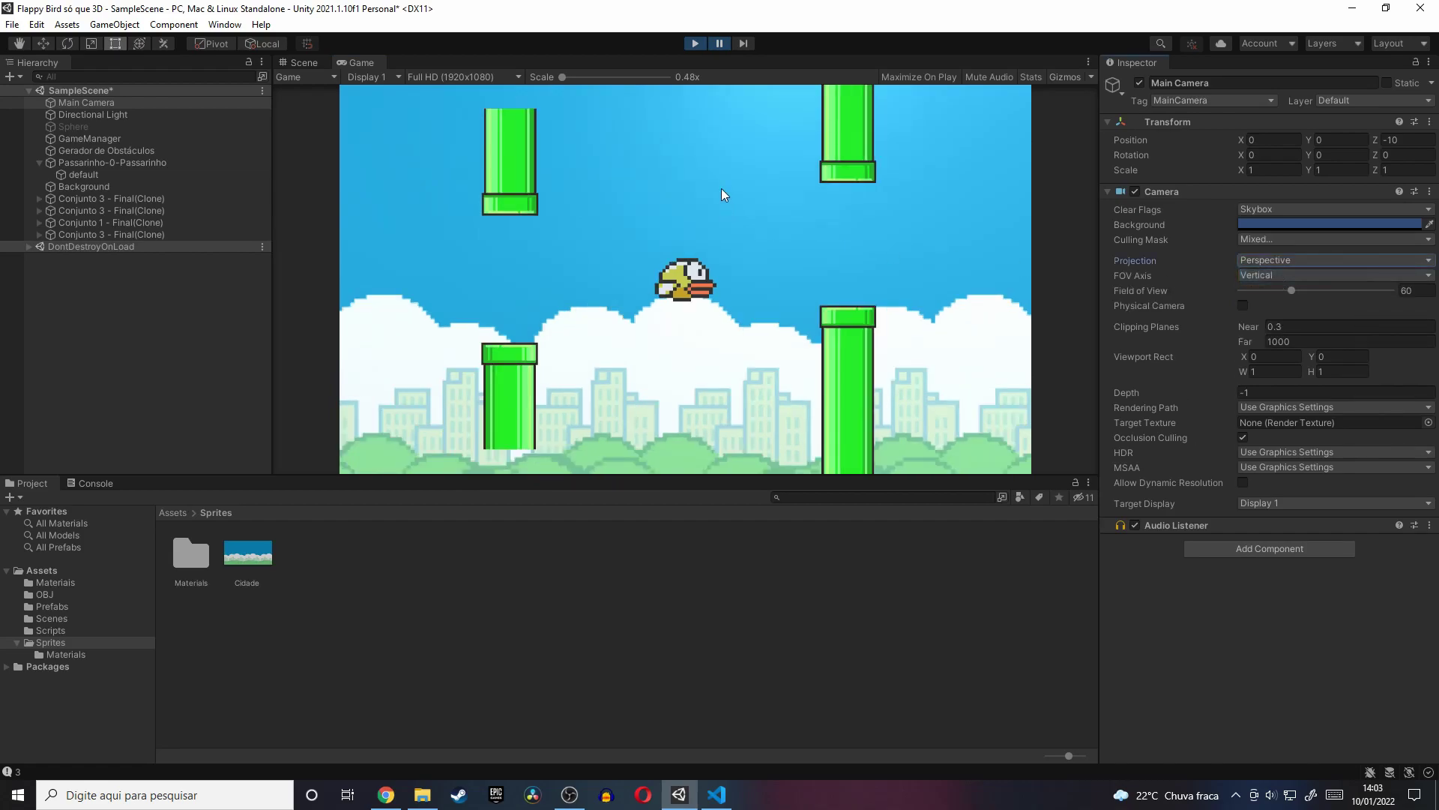
pyautogui.click(750, 242)
pyautogui.click(772, 246)
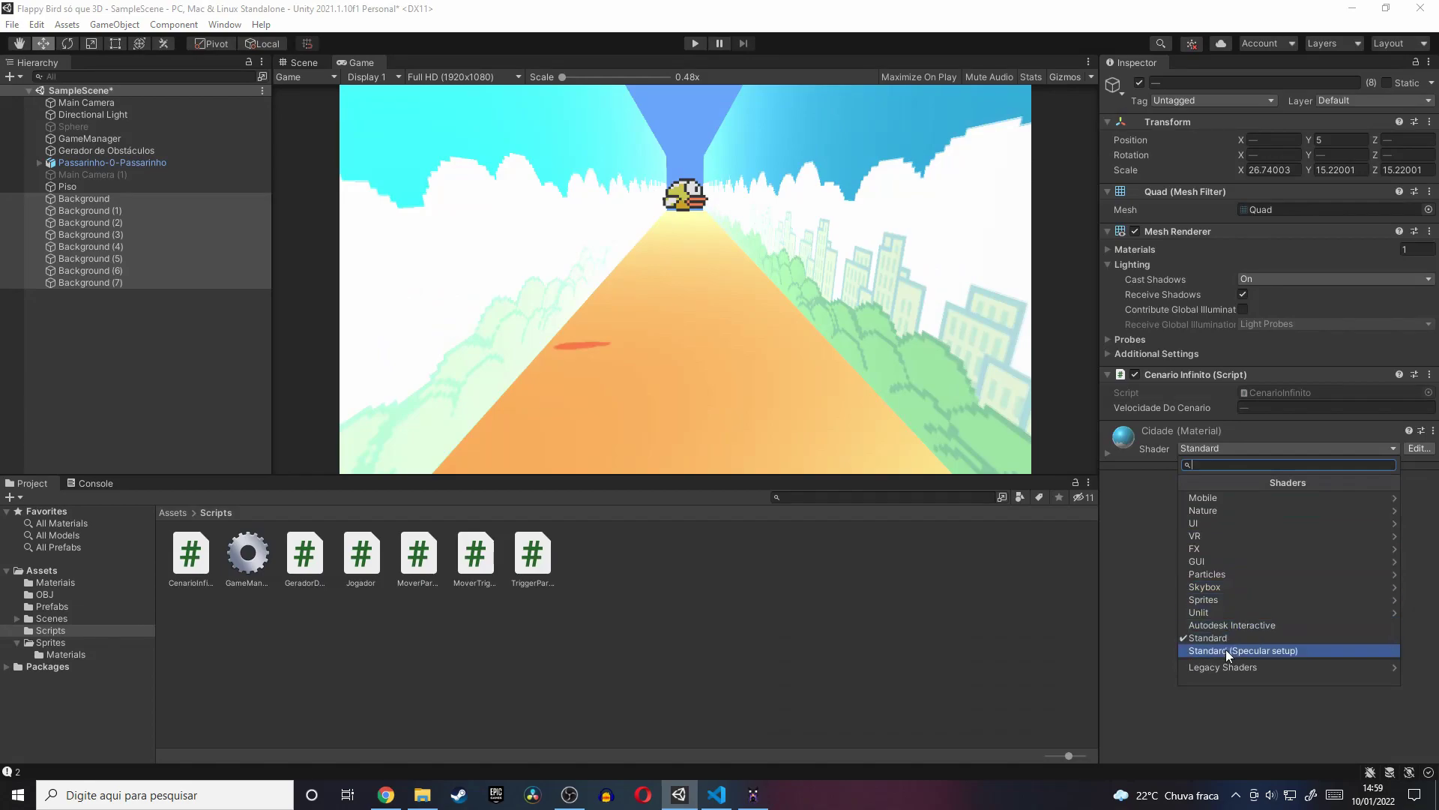
# - Give the Cidade material the Unlit/Texture shader and stop the running game
pyautogui.click(1233, 615)
pyautogui.click(1233, 516)
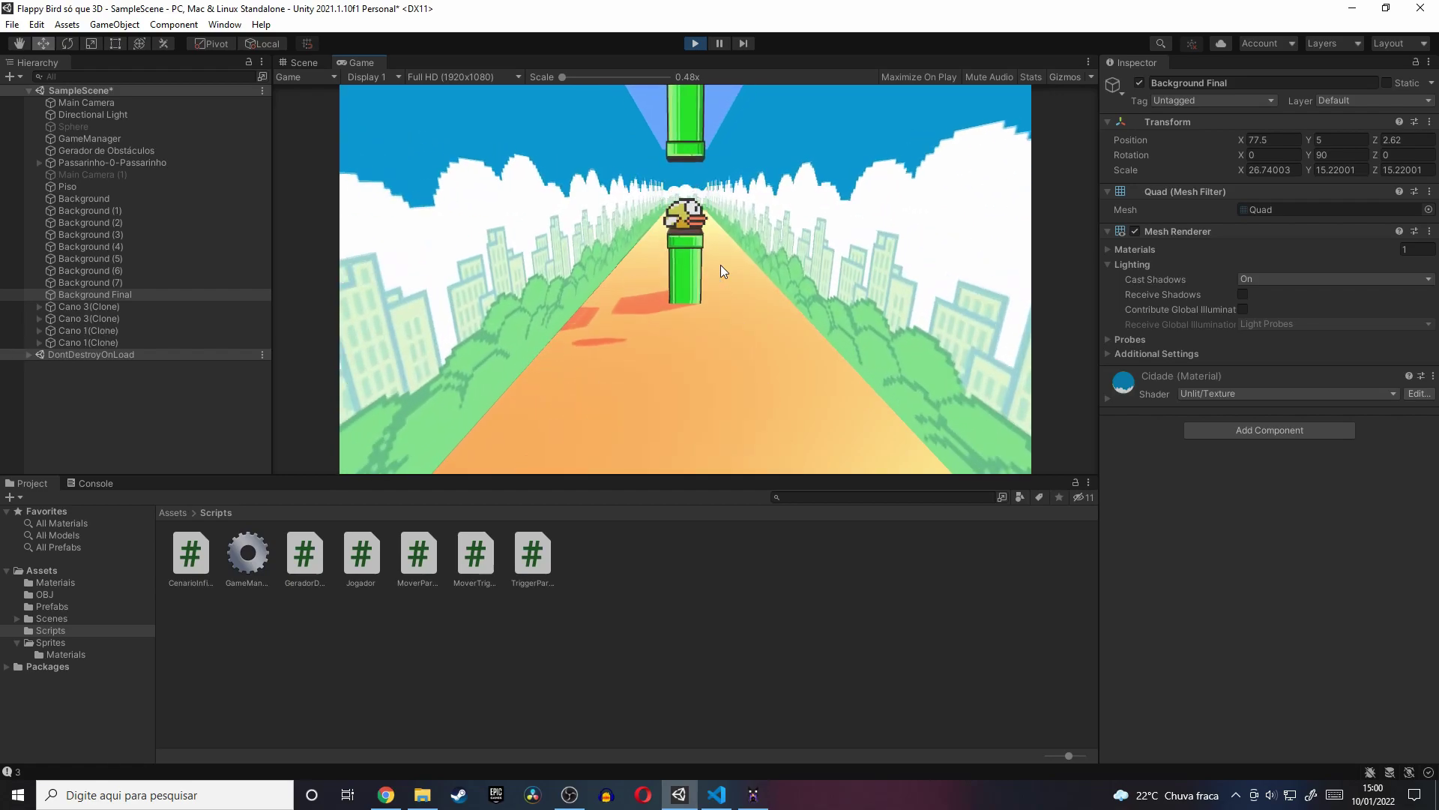
pyautogui.click(695, 43)
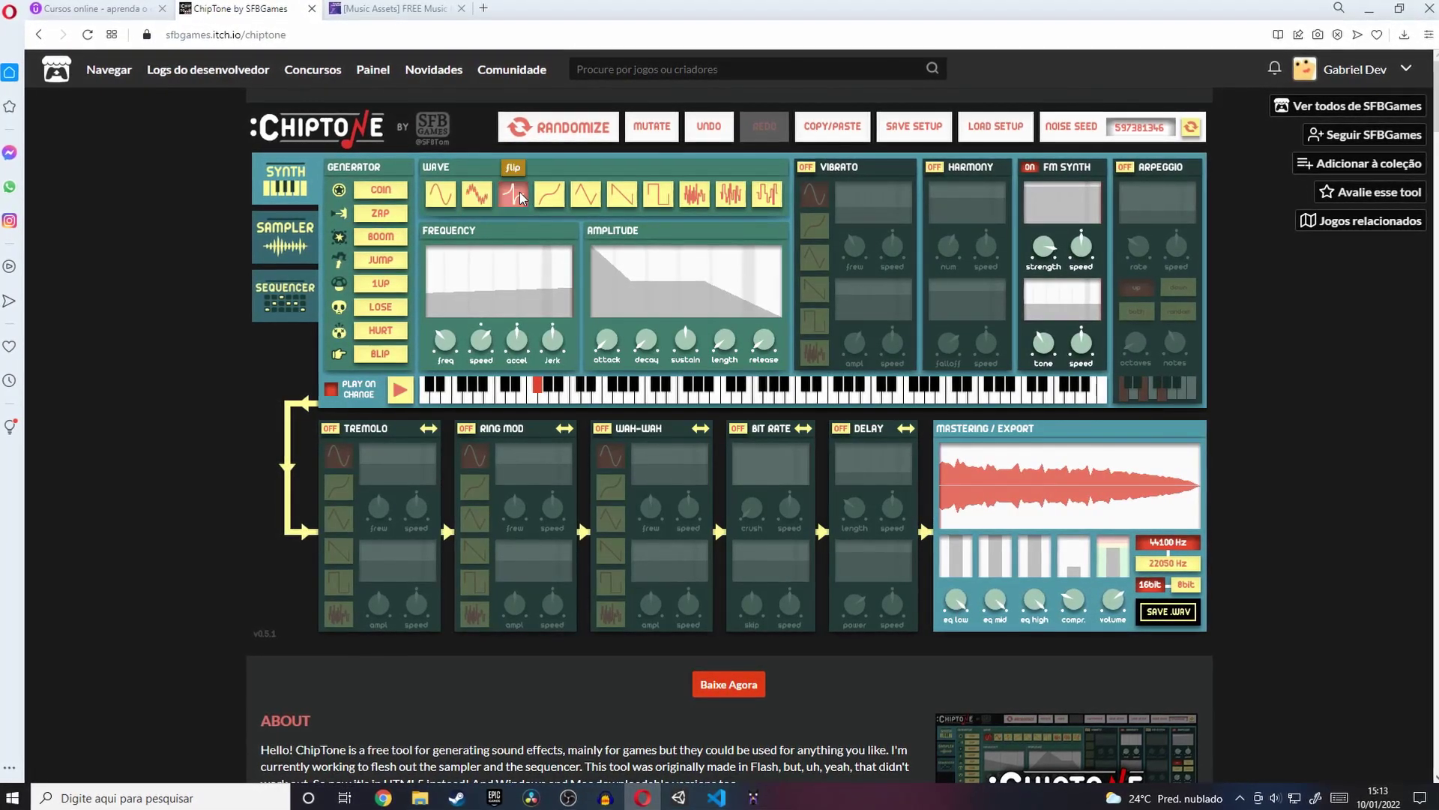
# - In ChipTone, try sawtooth and noise waves, then reroll the JUMP generator for a jump sound
pyautogui.click(621, 191)
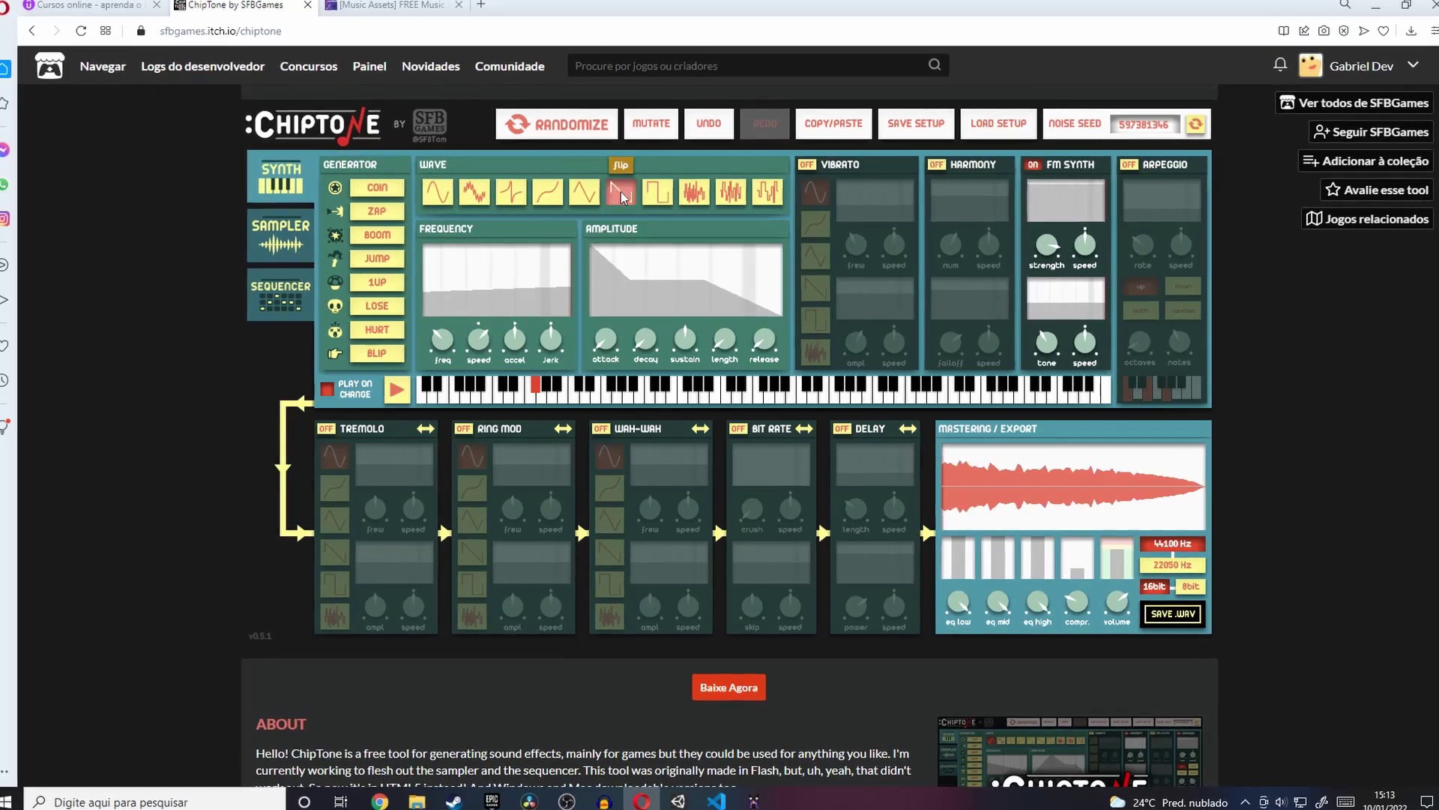
pyautogui.click(730, 192)
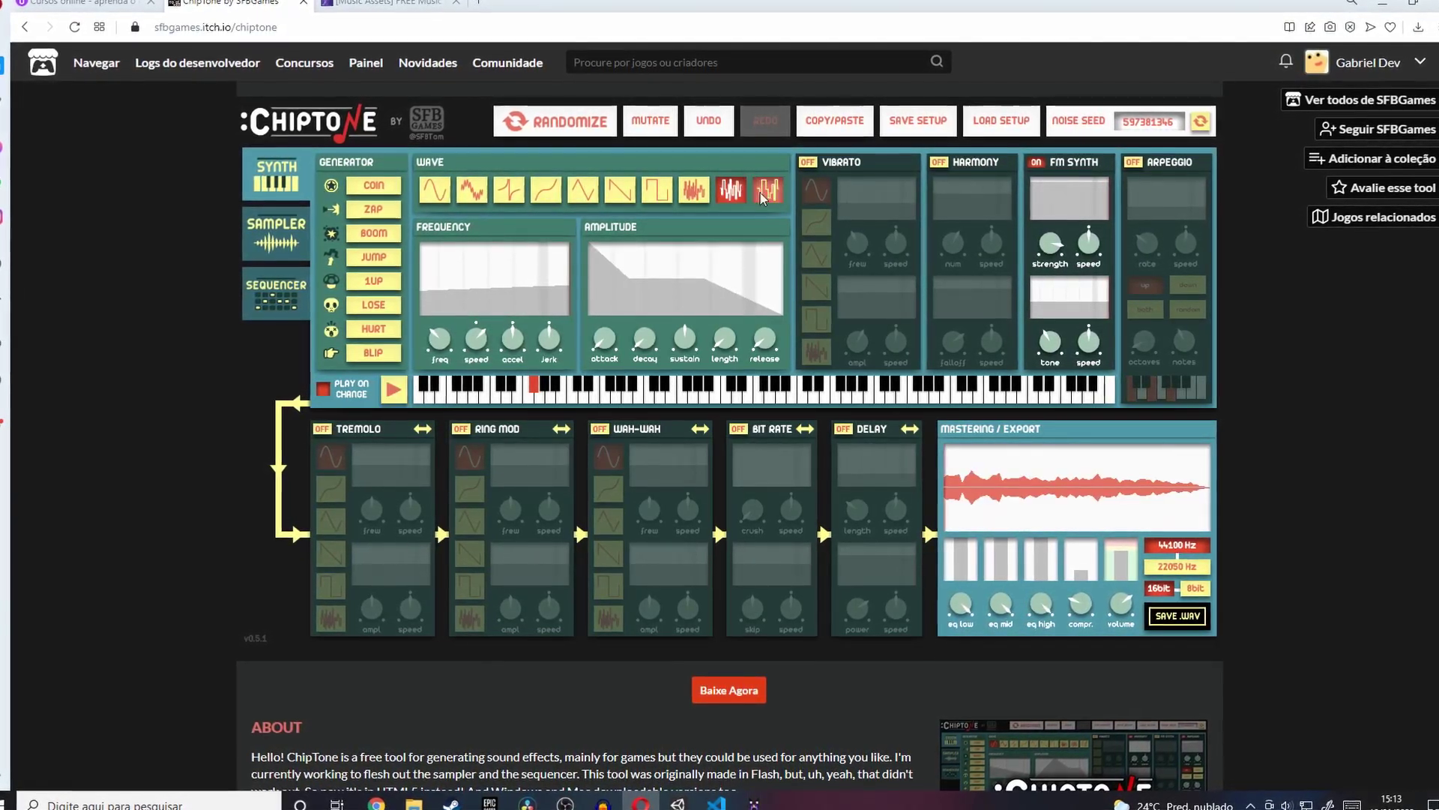
pyautogui.click(373, 257)
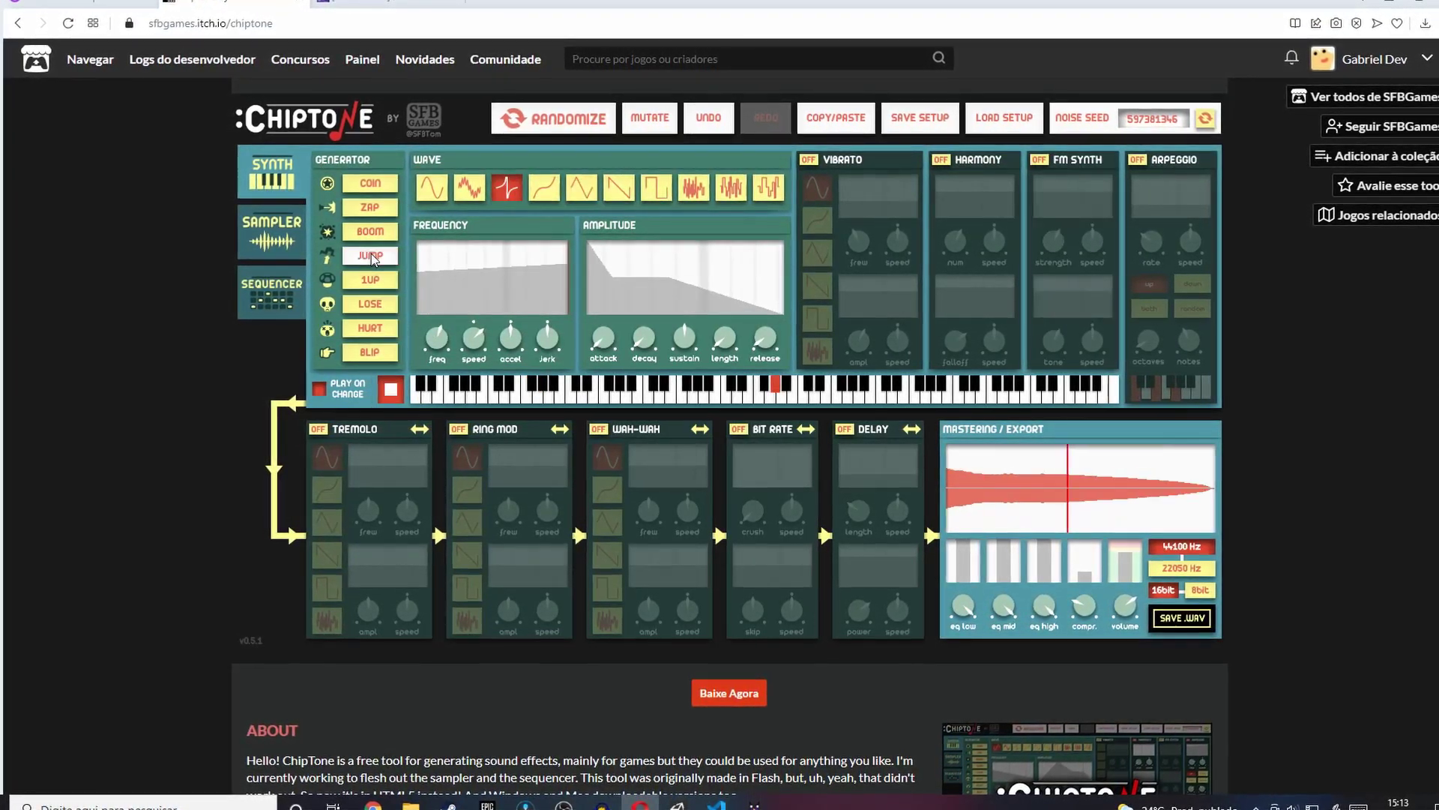
pyautogui.click(370, 257)
pyautogui.click(369, 257)
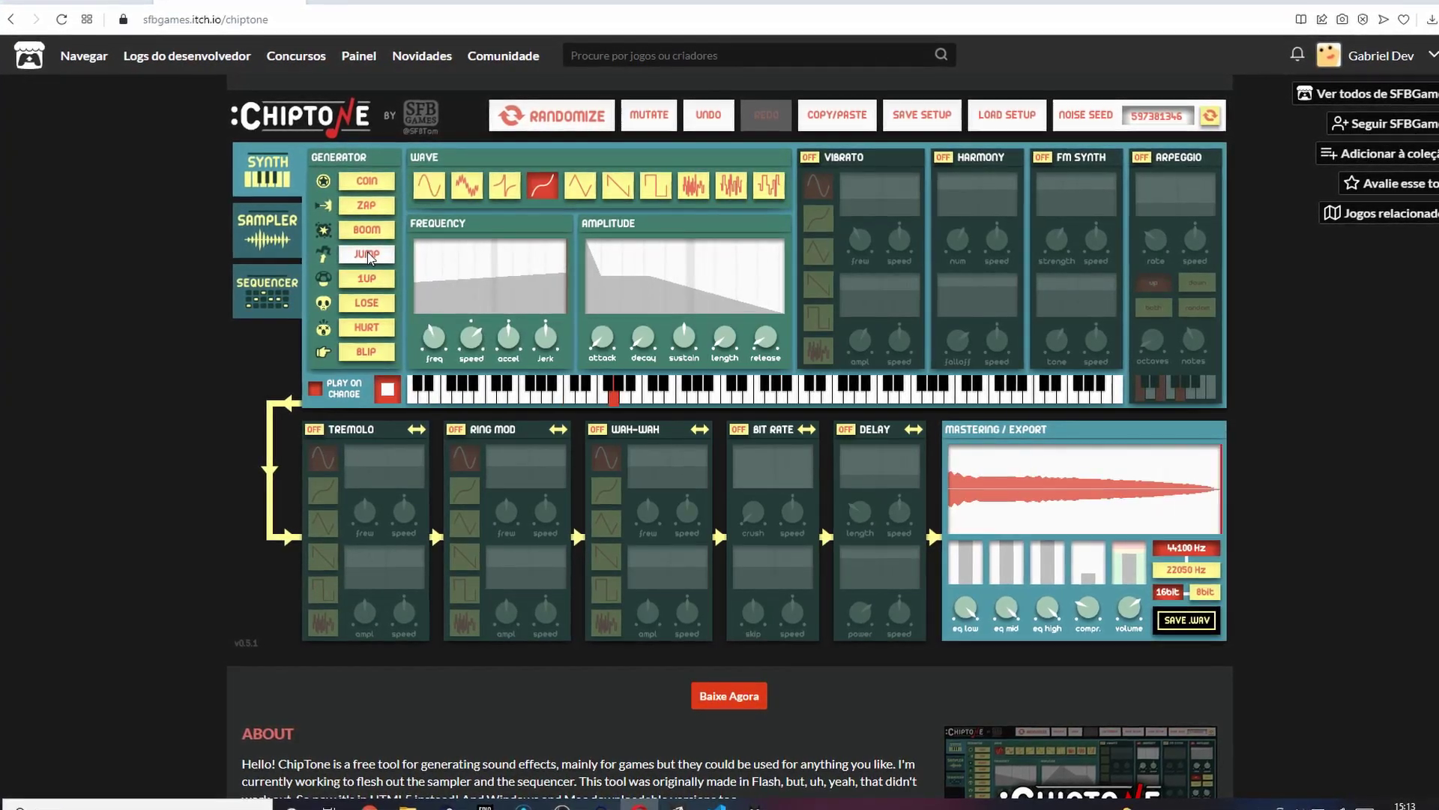
pyautogui.click(367, 256)
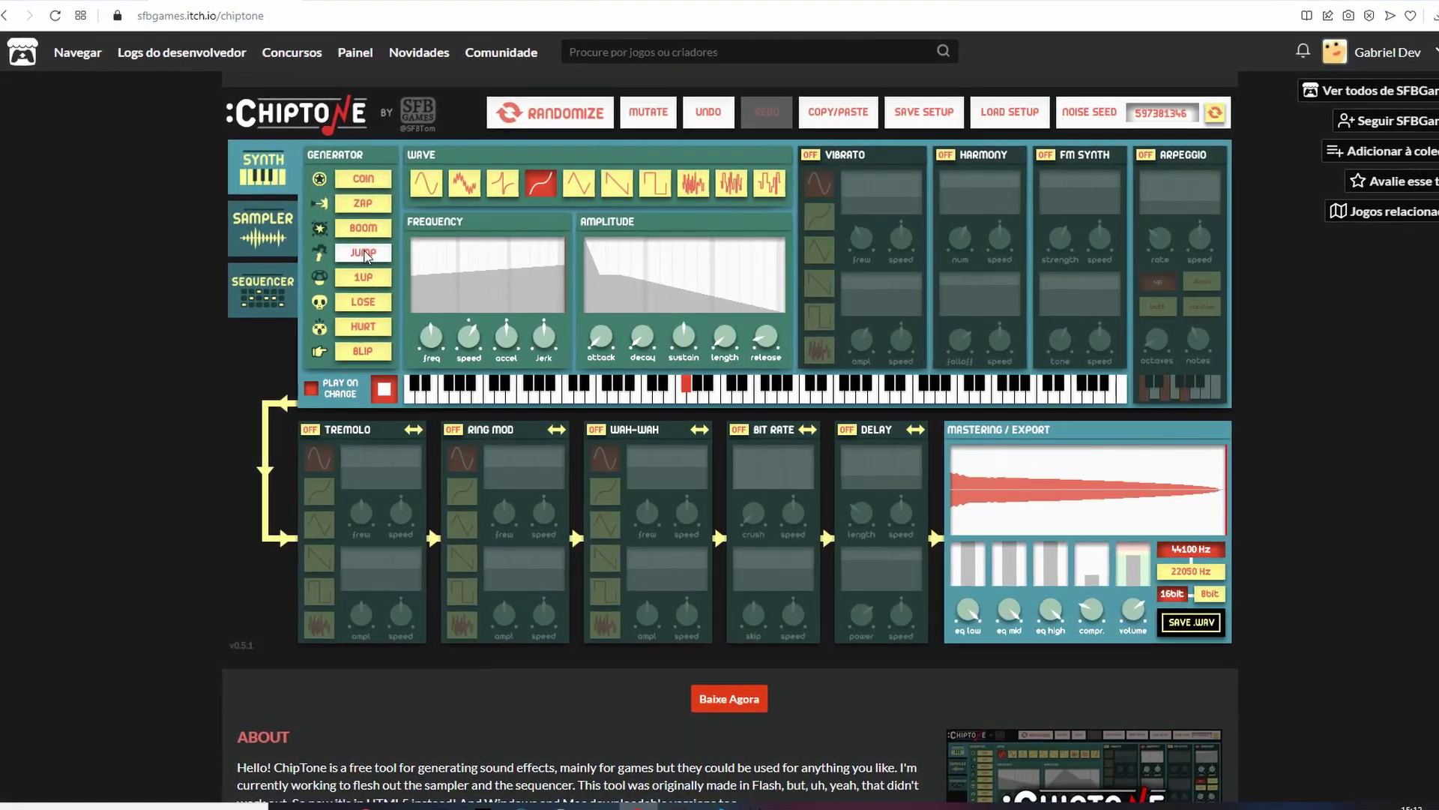
pyautogui.click(367, 256)
pyautogui.click(367, 260)
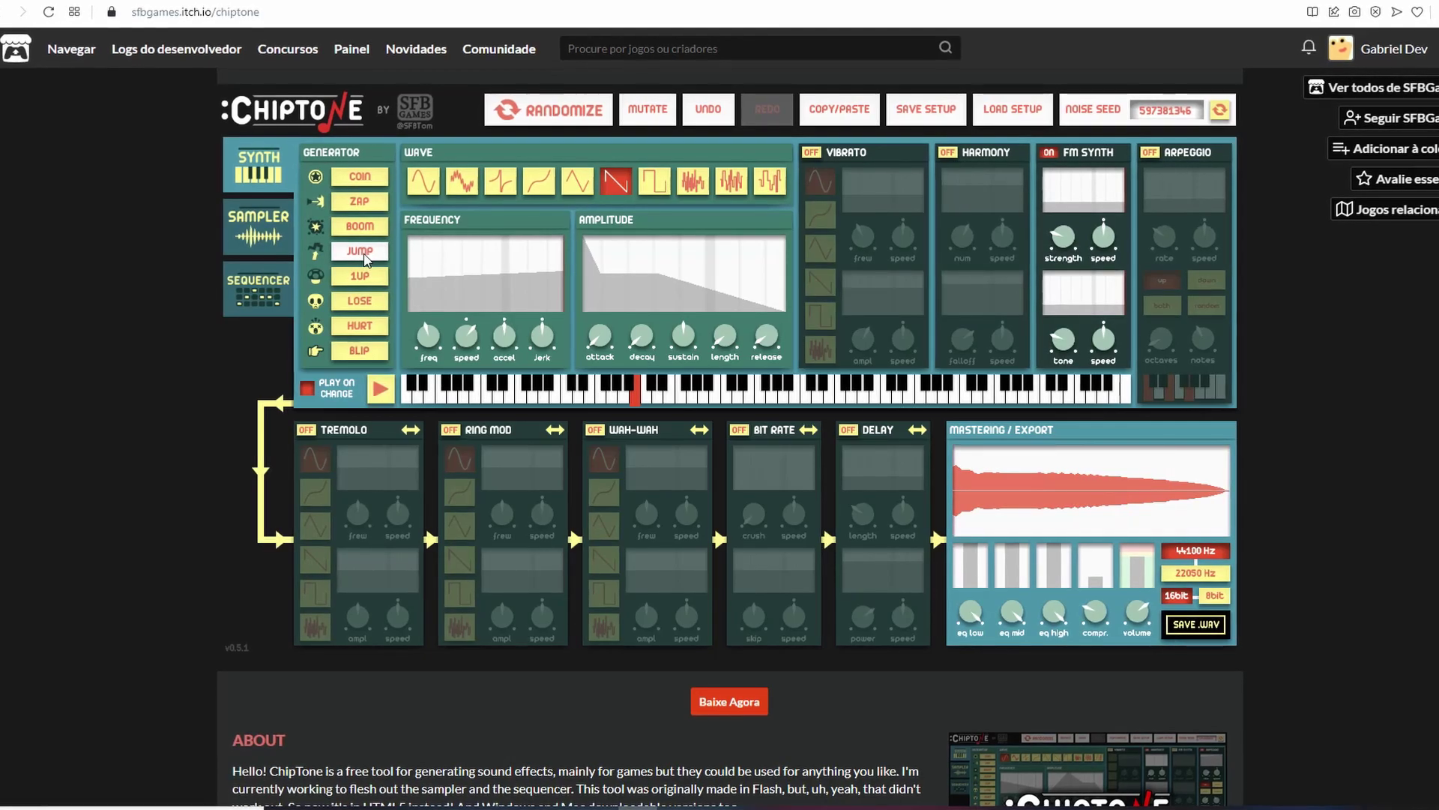
pyautogui.click(367, 258)
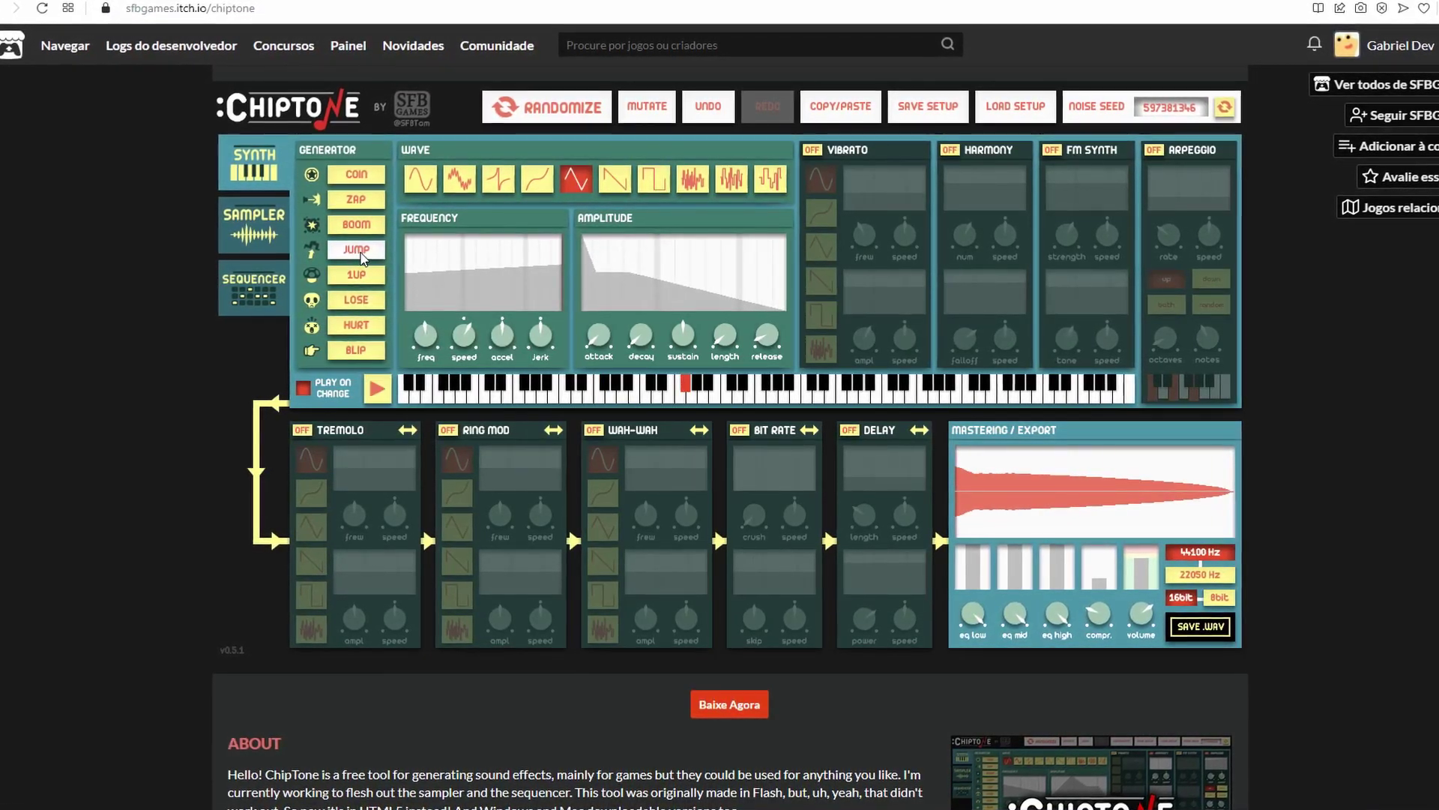
pyautogui.click(361, 257)
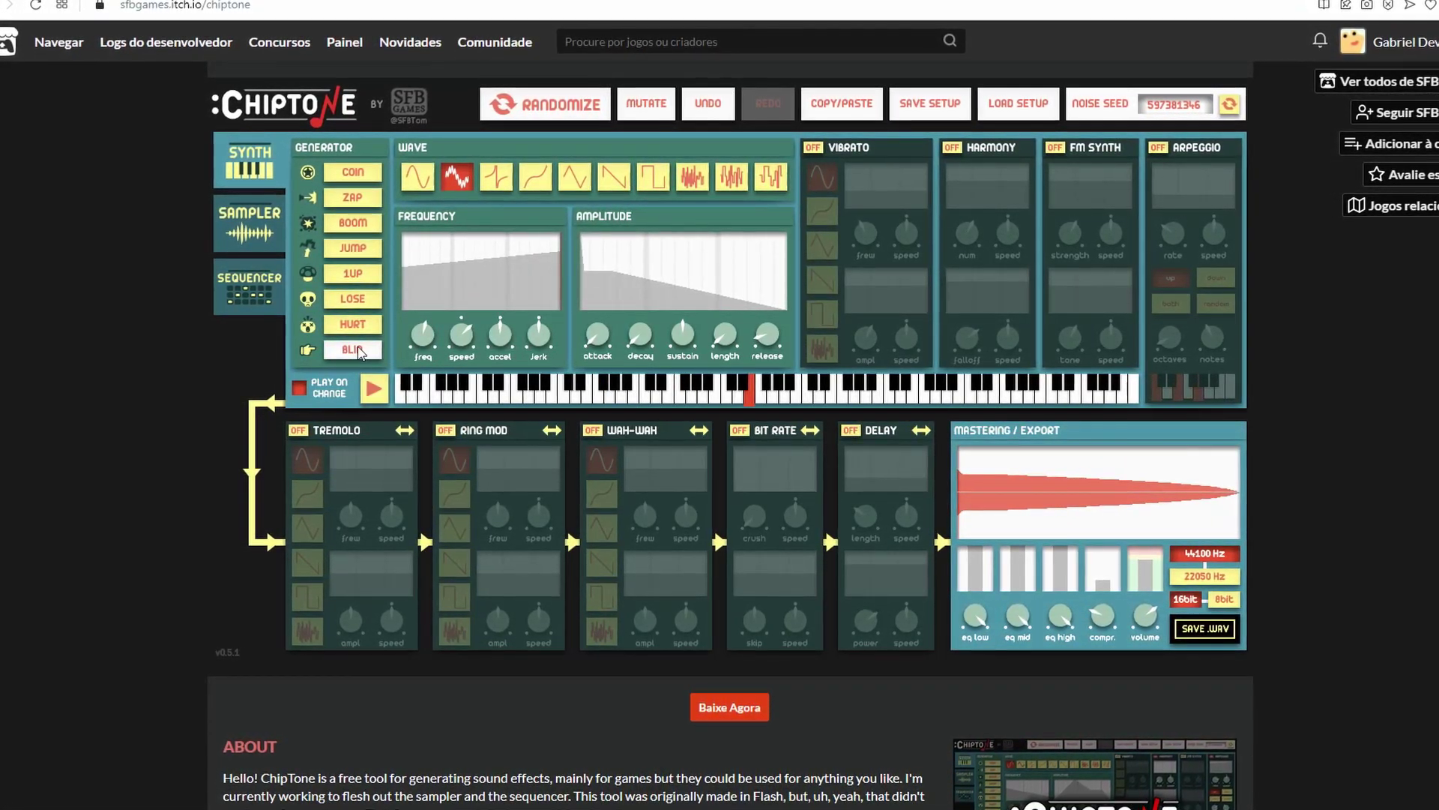
# - In VS Code, write EfeitosSonoros.instance.somDoHit on line 28 using autocomplete
pyautogui.press('ctrl+super+Left')
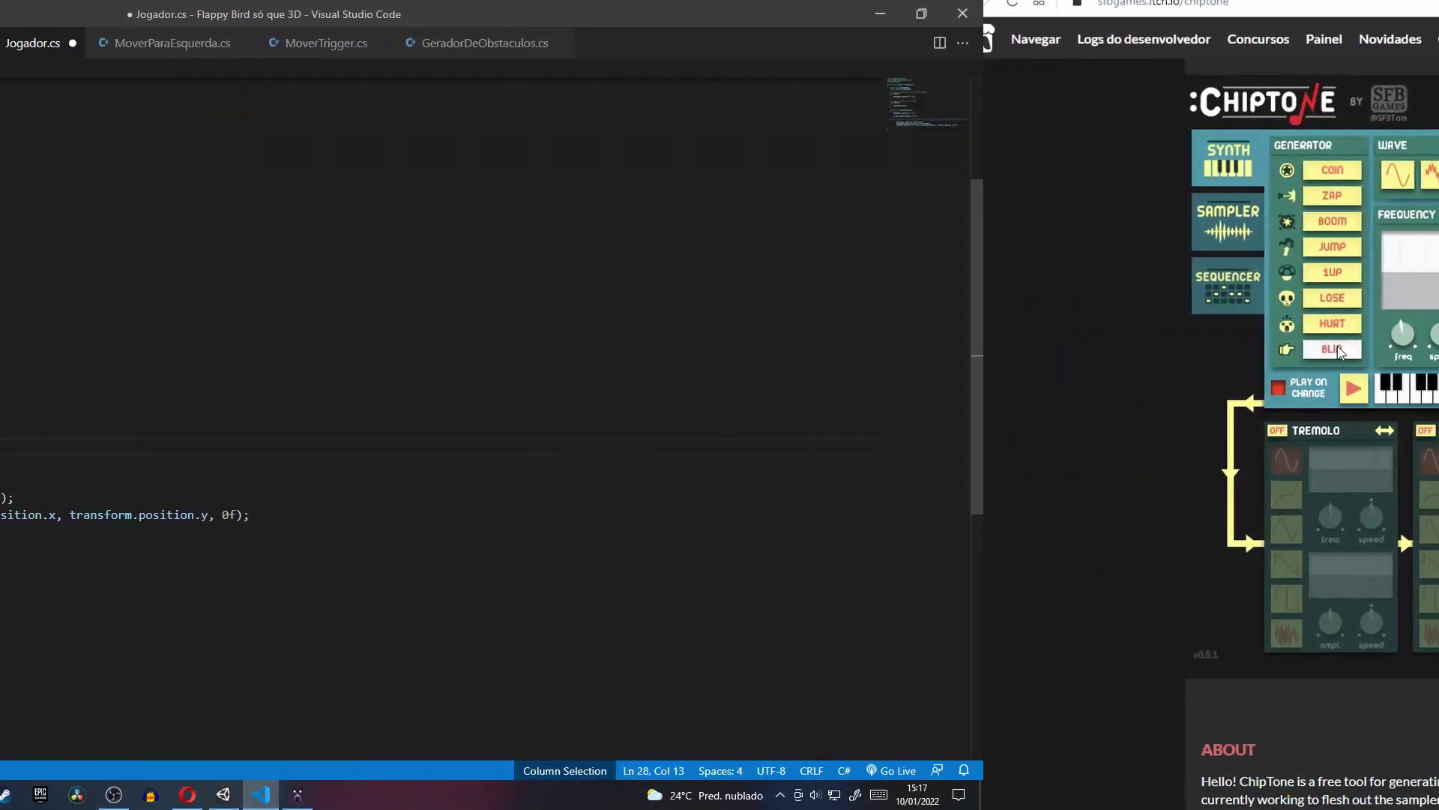
pyautogui.write('EfeitosSonoros.instance.somd')
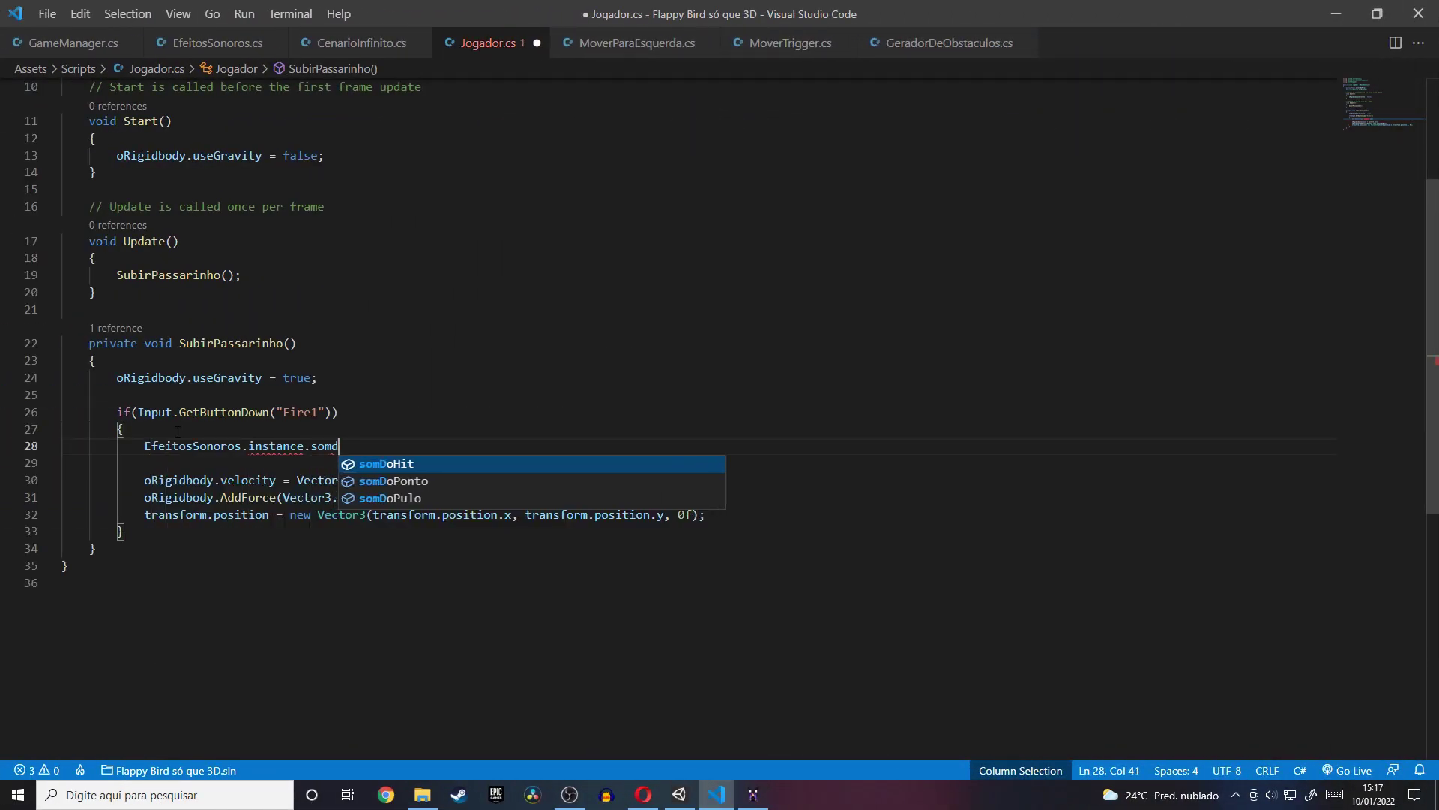
pyautogui.press('Return')
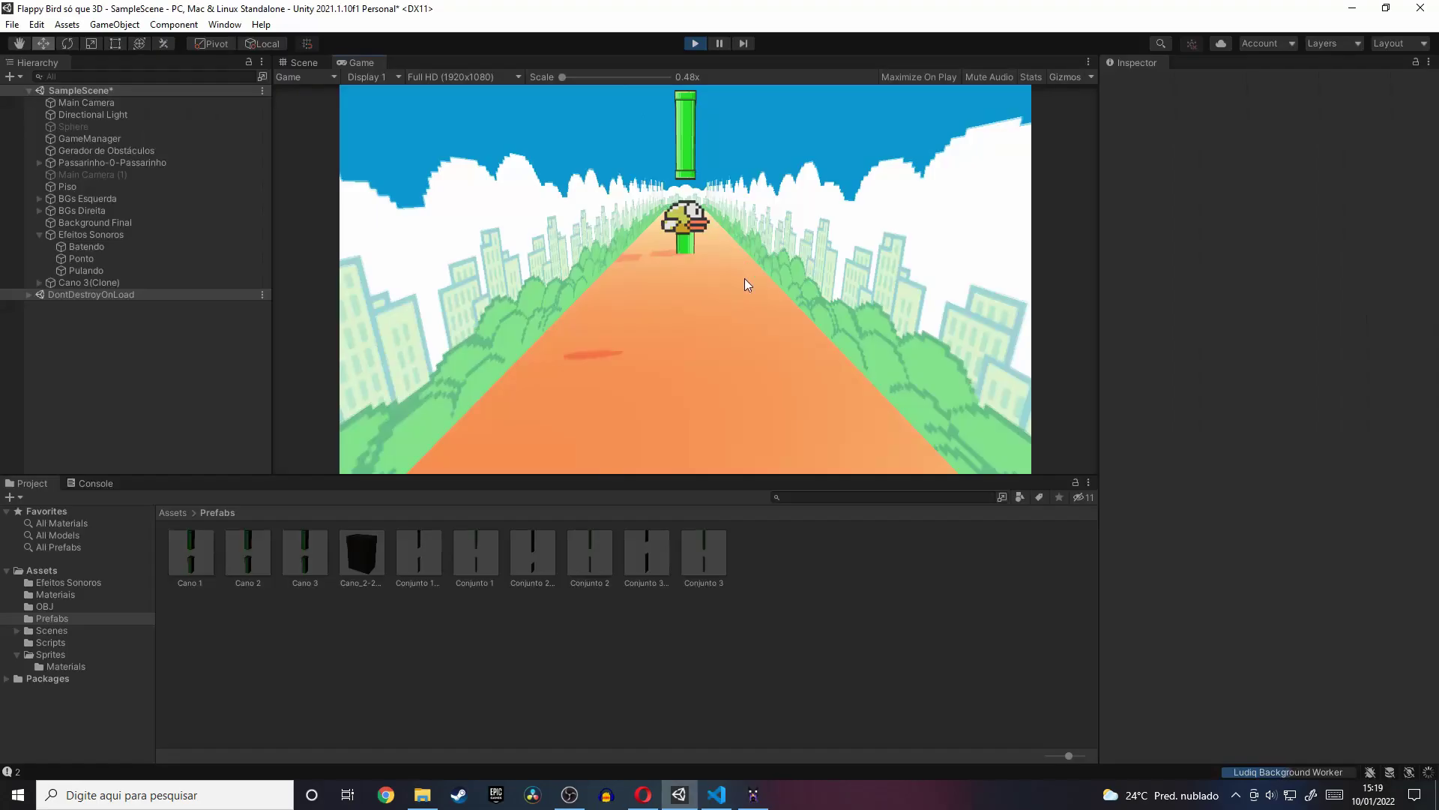
# - Playtest the game, flapping the bird through the pipe gaps
pyautogui.click(736, 327)
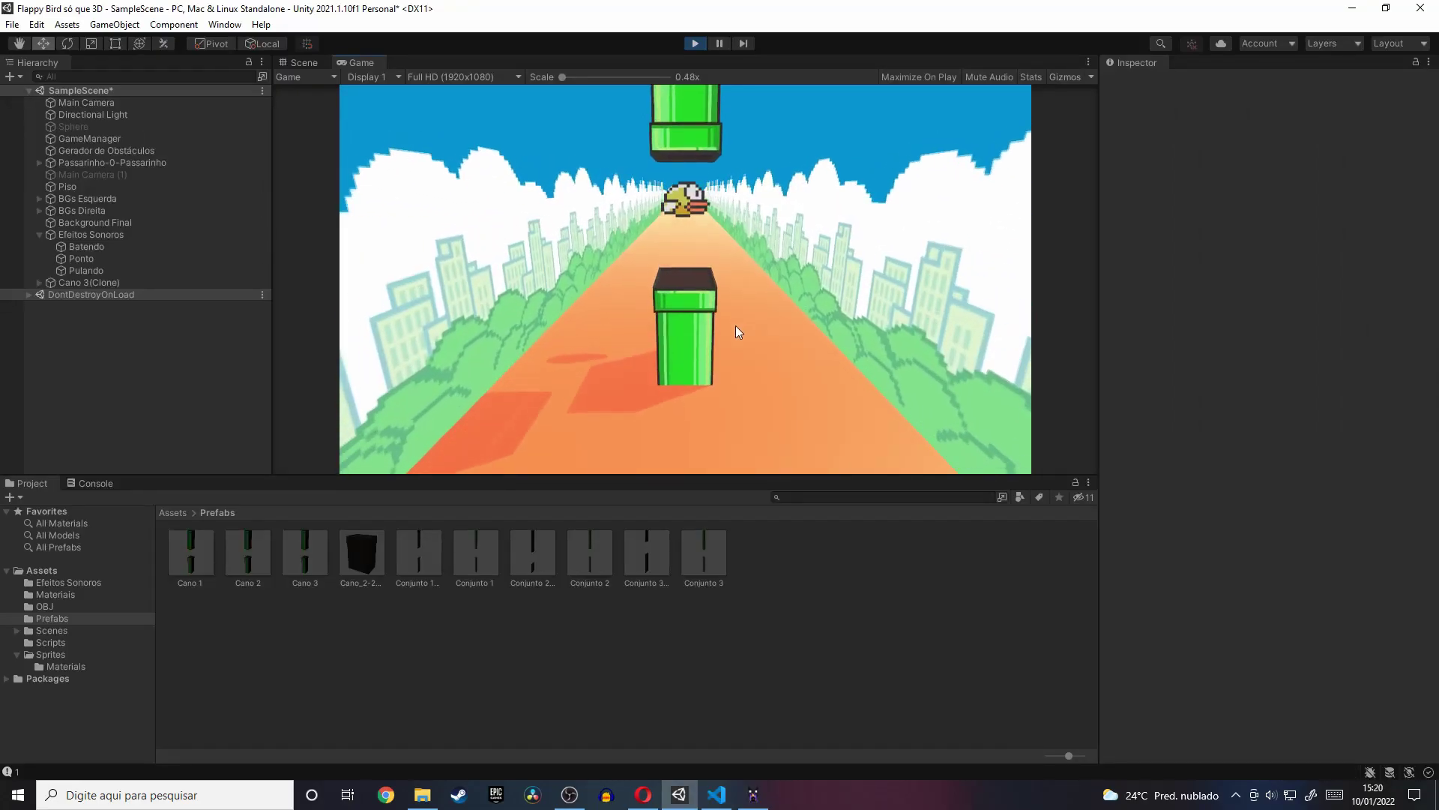
pyautogui.click(736, 327)
pyautogui.click(736, 325)
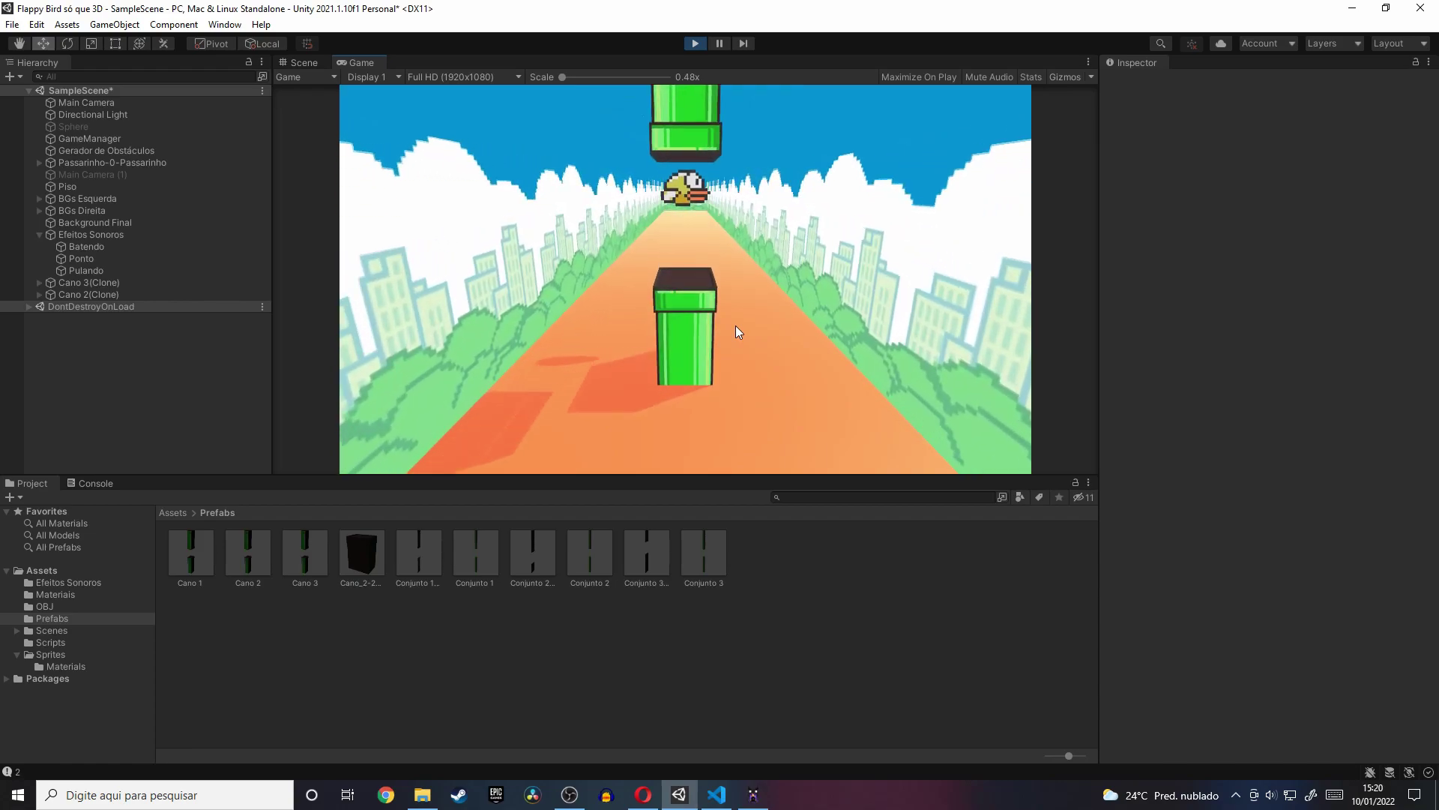
pyautogui.click(736, 325)
pyautogui.click(735, 325)
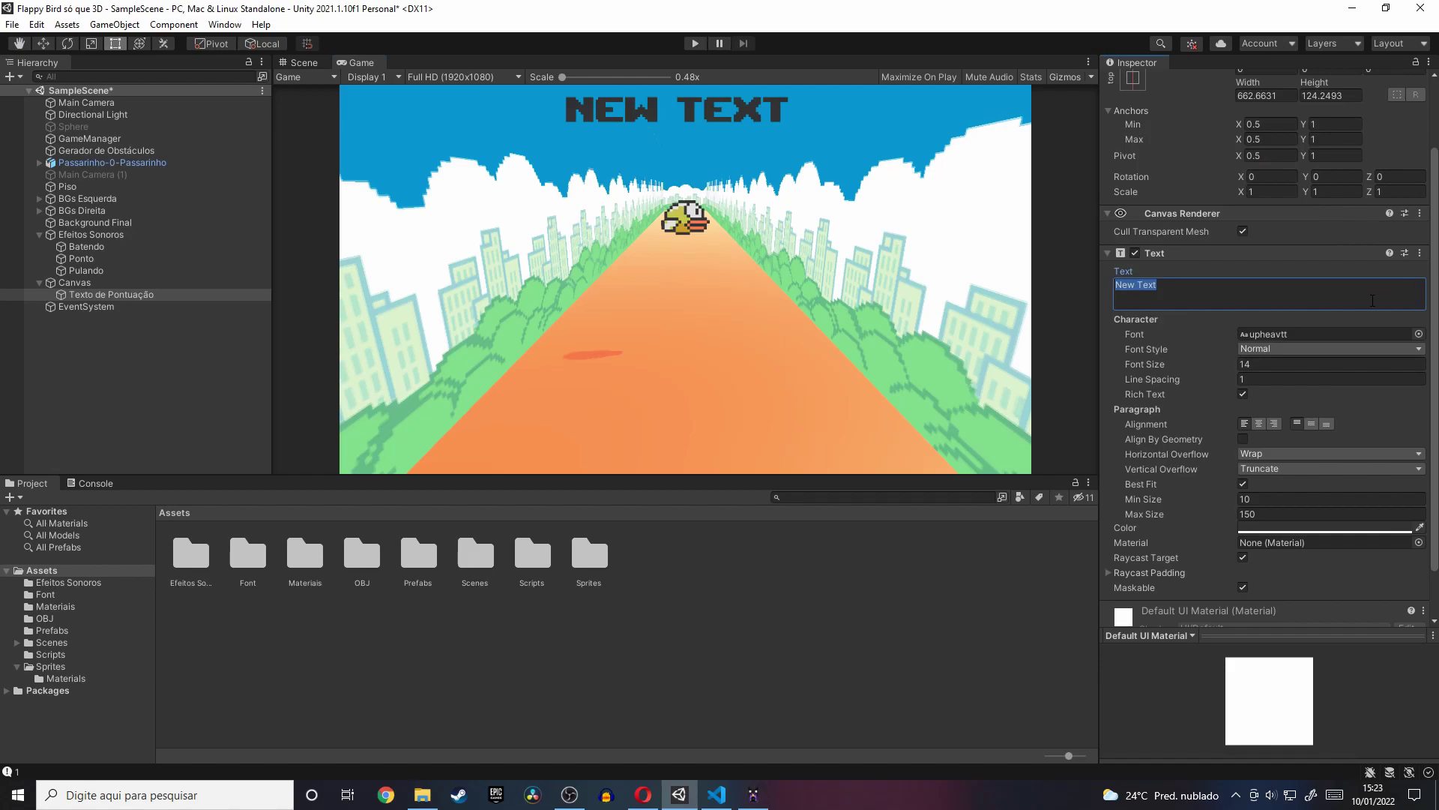
# - Set the score text to '00', centre it horizontally, and open its colour setting
pyautogui.write('00')
pyautogui.click(1261, 424)
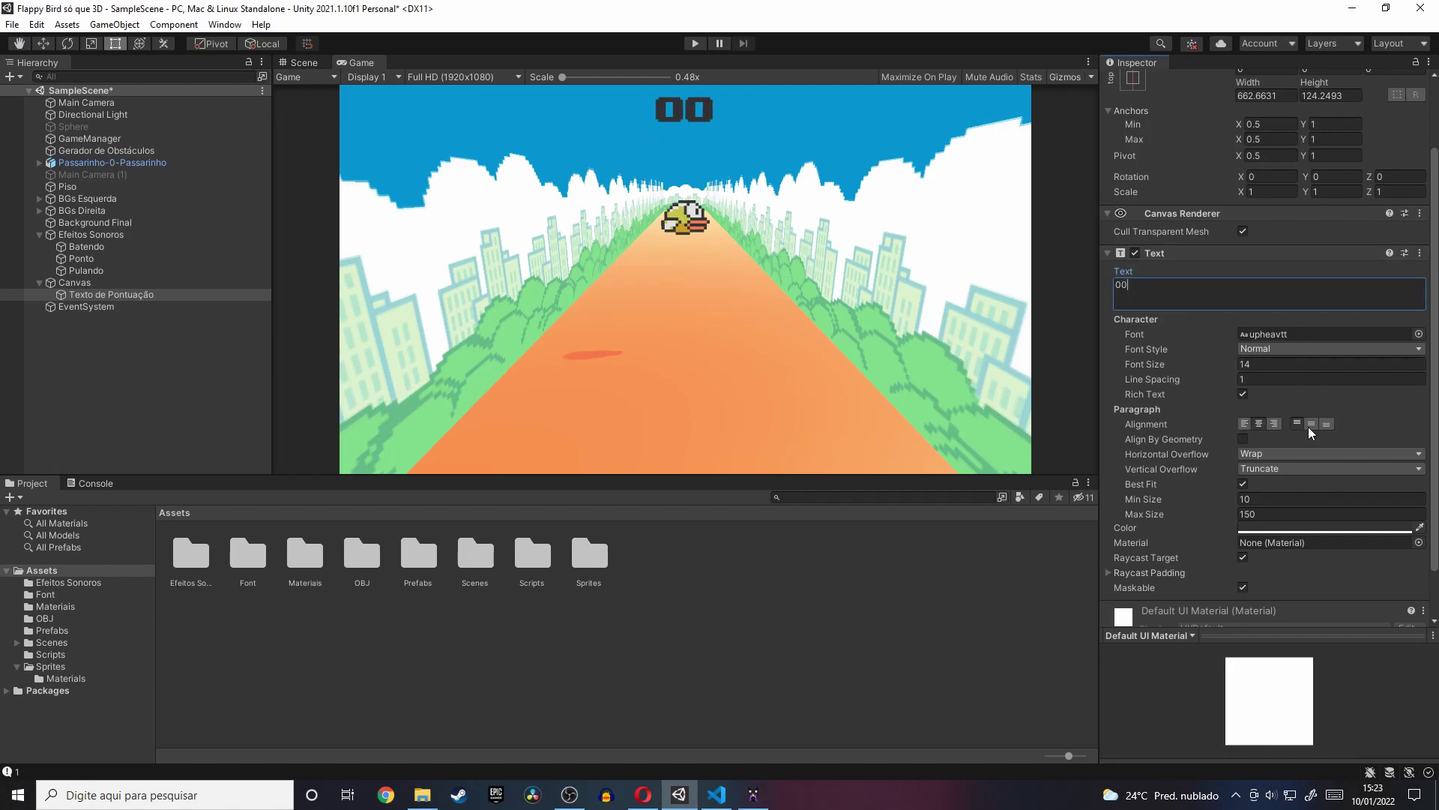
pyautogui.click(1337, 527)
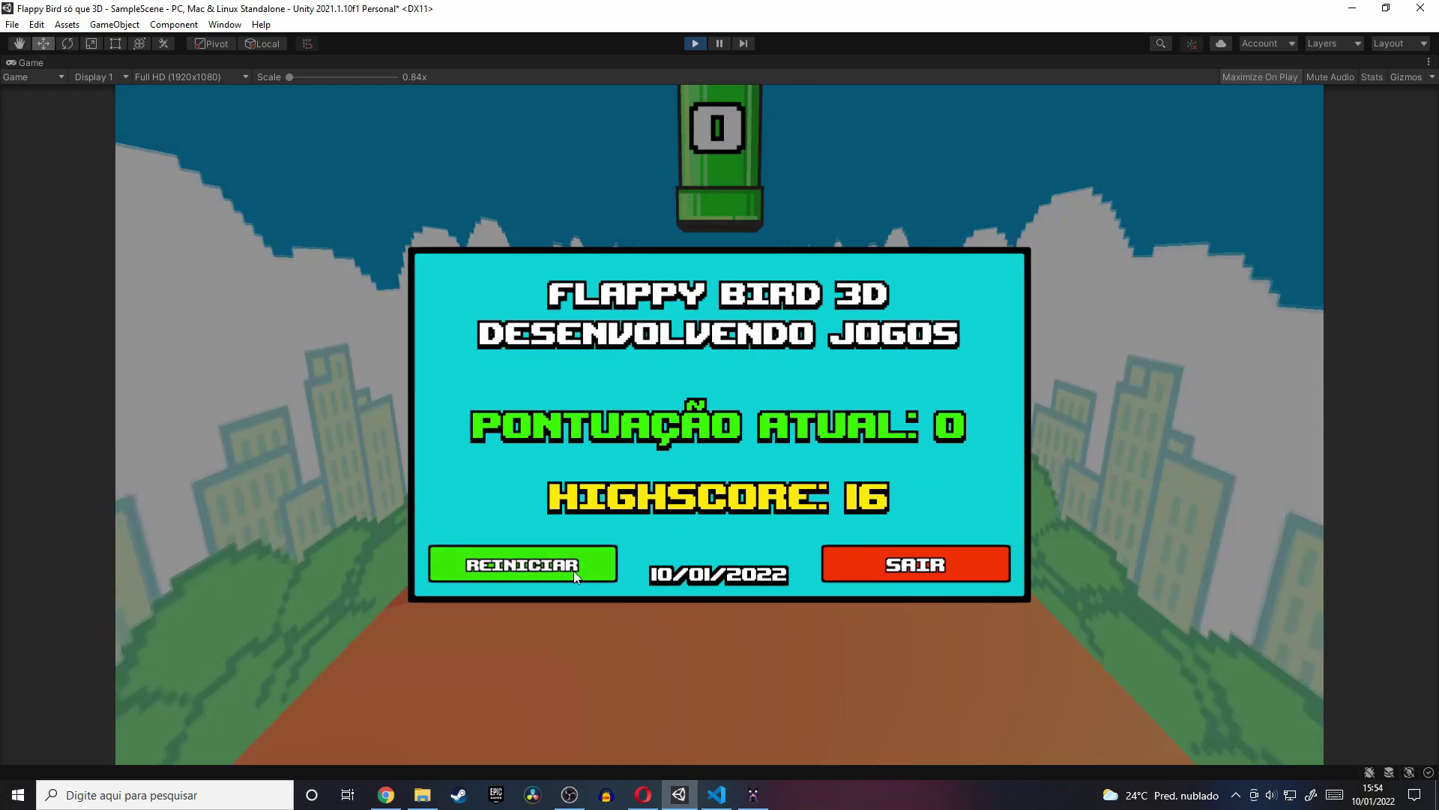
# - Restart the game twice after crashing and begin a new round
pyautogui.click(573, 569)
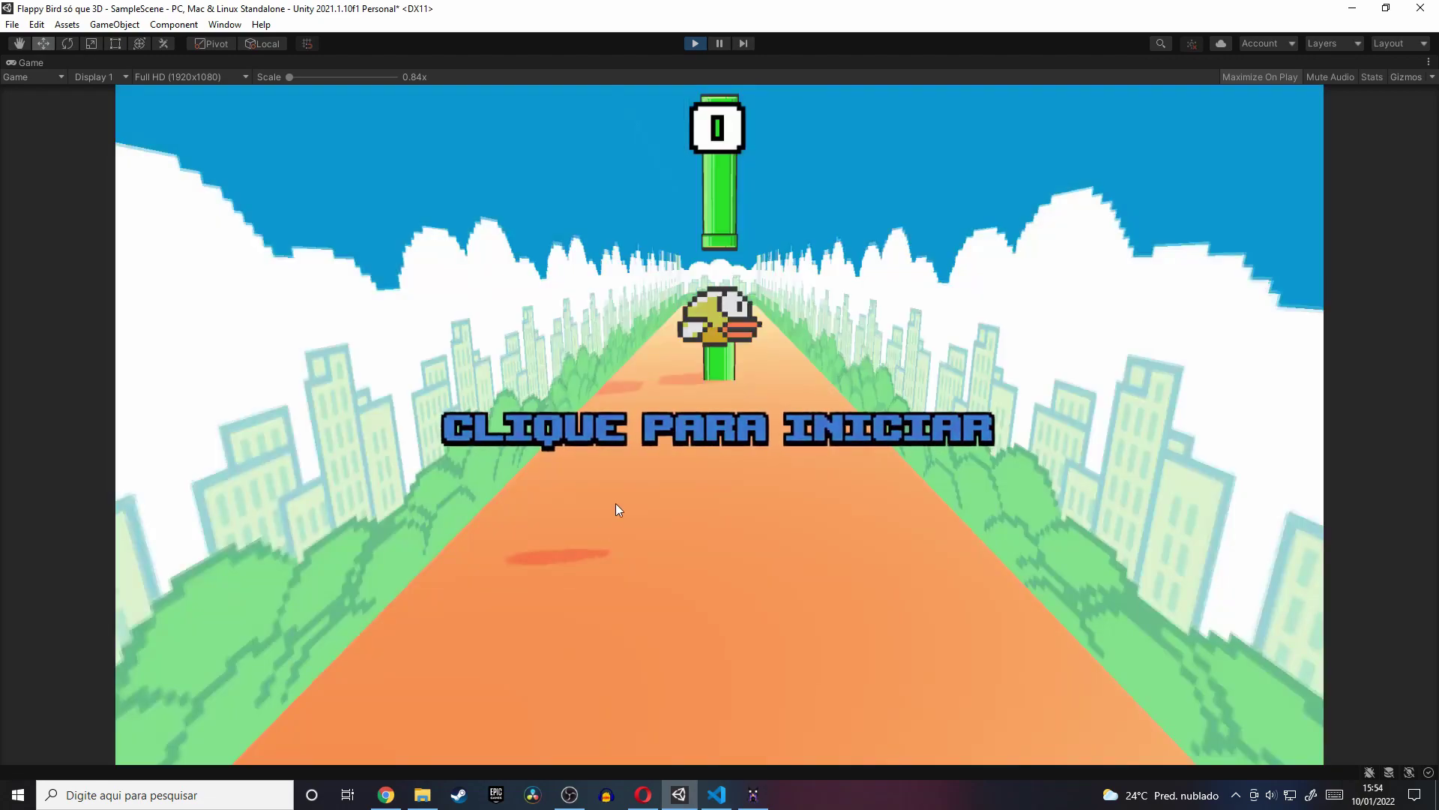
pyautogui.click(816, 393)
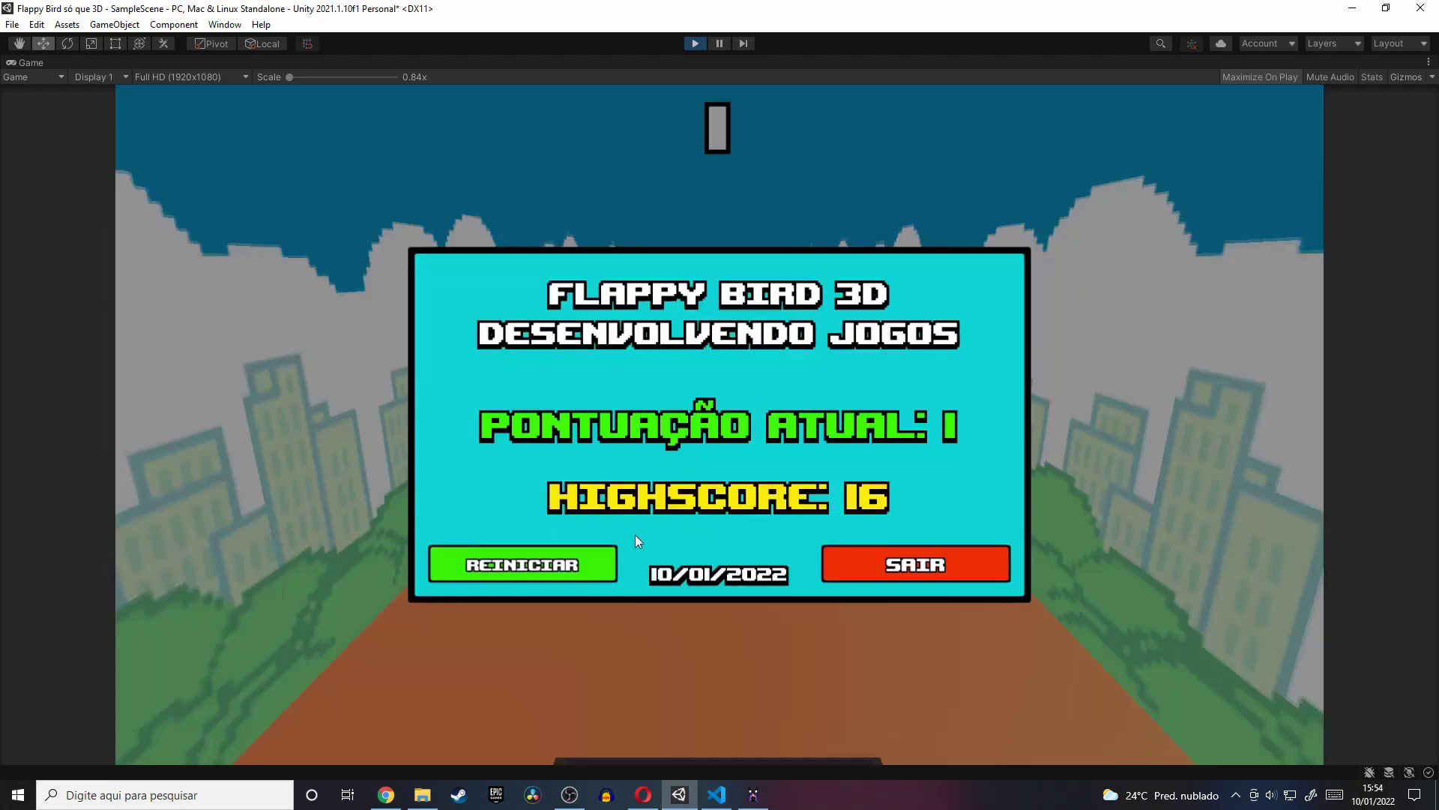
pyautogui.click(524, 563)
pyautogui.click(540, 555)
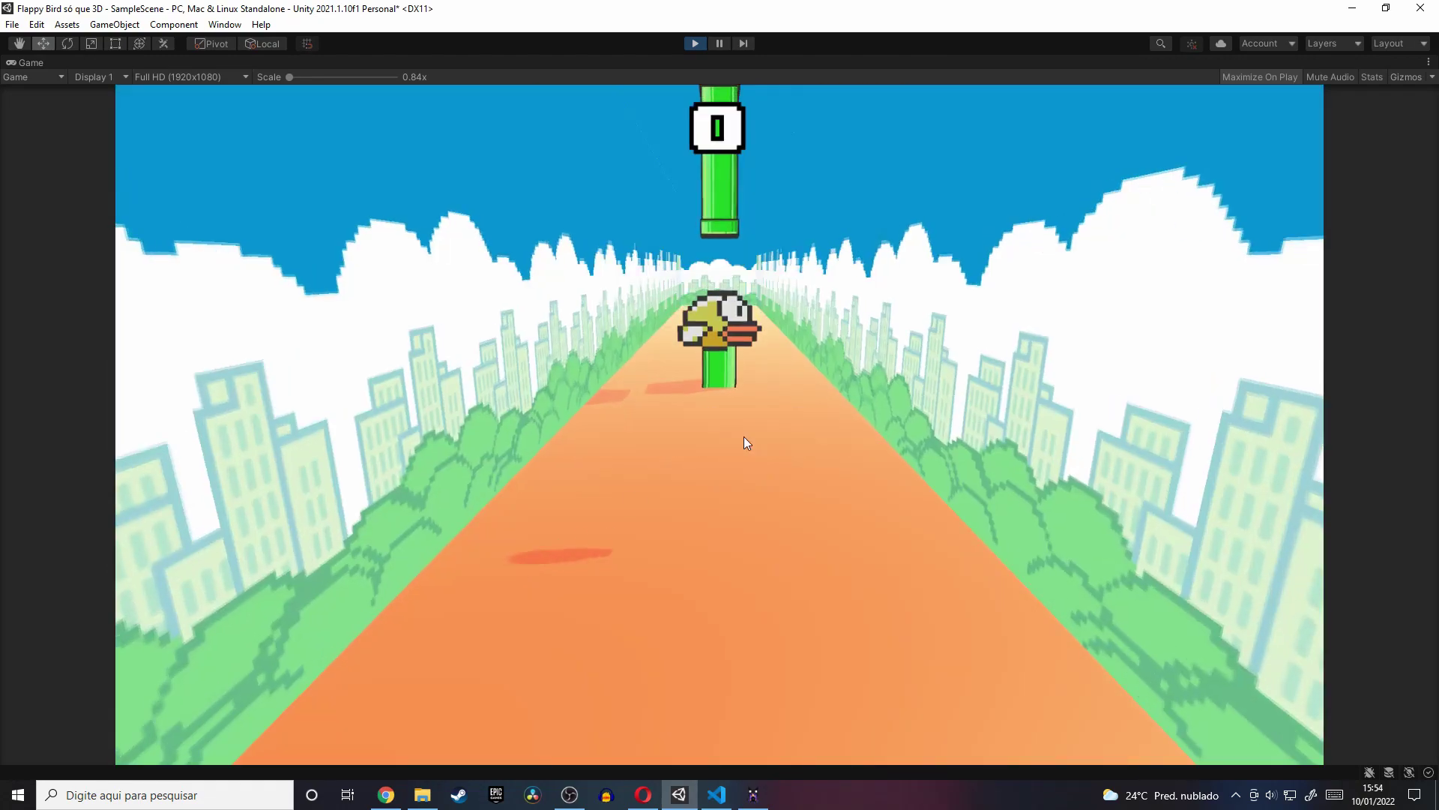
# - Flap the bird through the pipes to a score of 7, then leave the running game
pyautogui.click(744, 436)
pyautogui.click(744, 436)
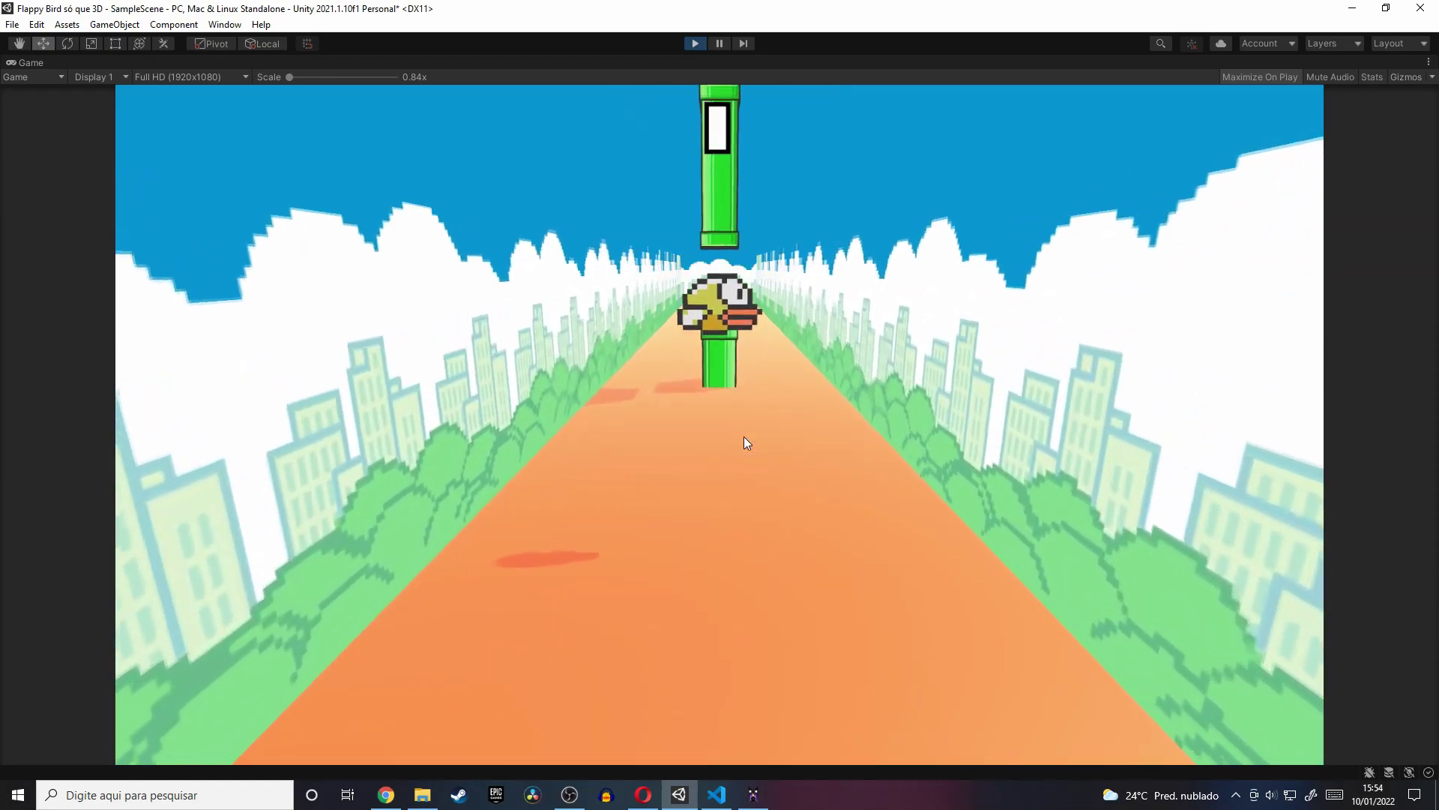
pyautogui.click(793, 389)
pyautogui.click(793, 389)
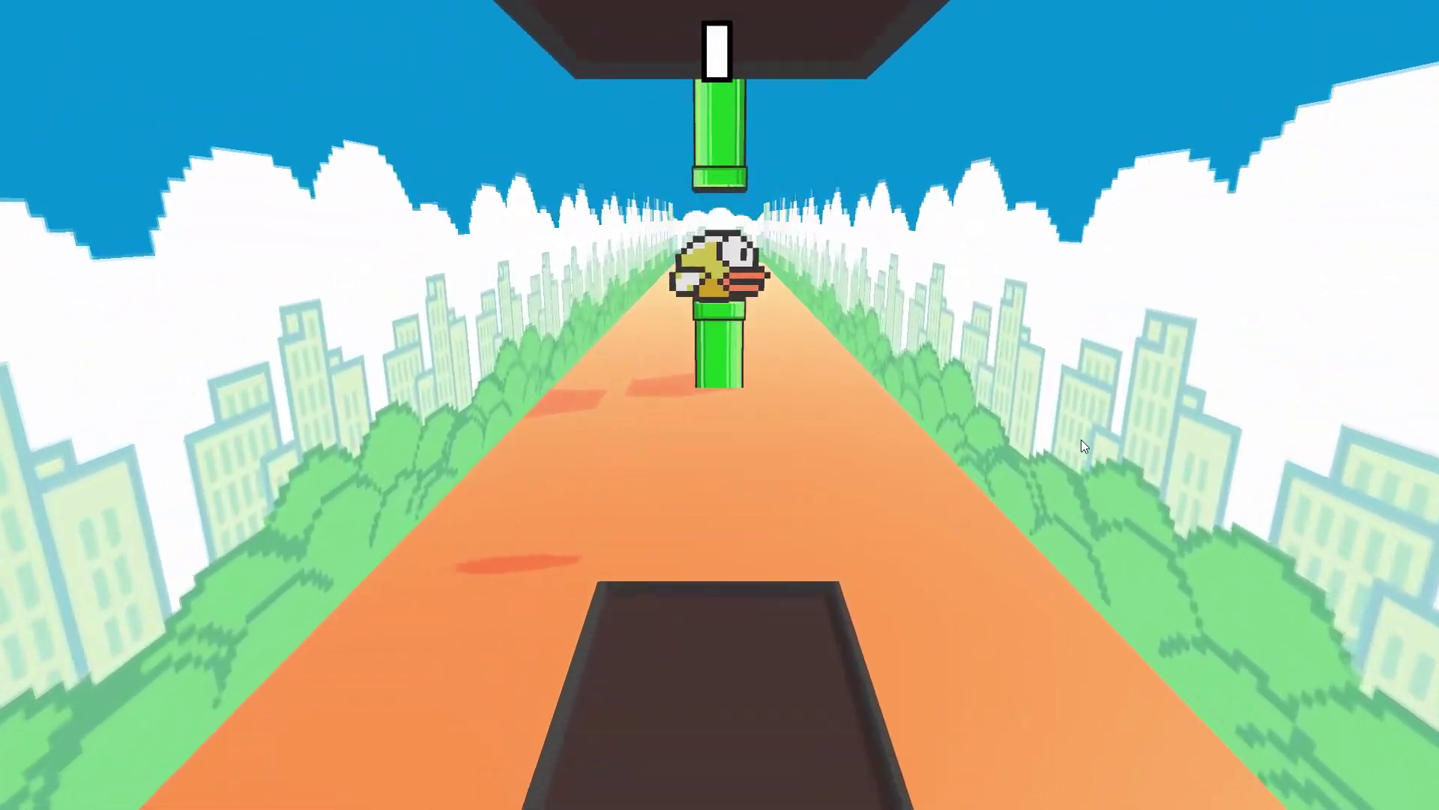
pyautogui.click(1081, 440)
pyautogui.click(1081, 441)
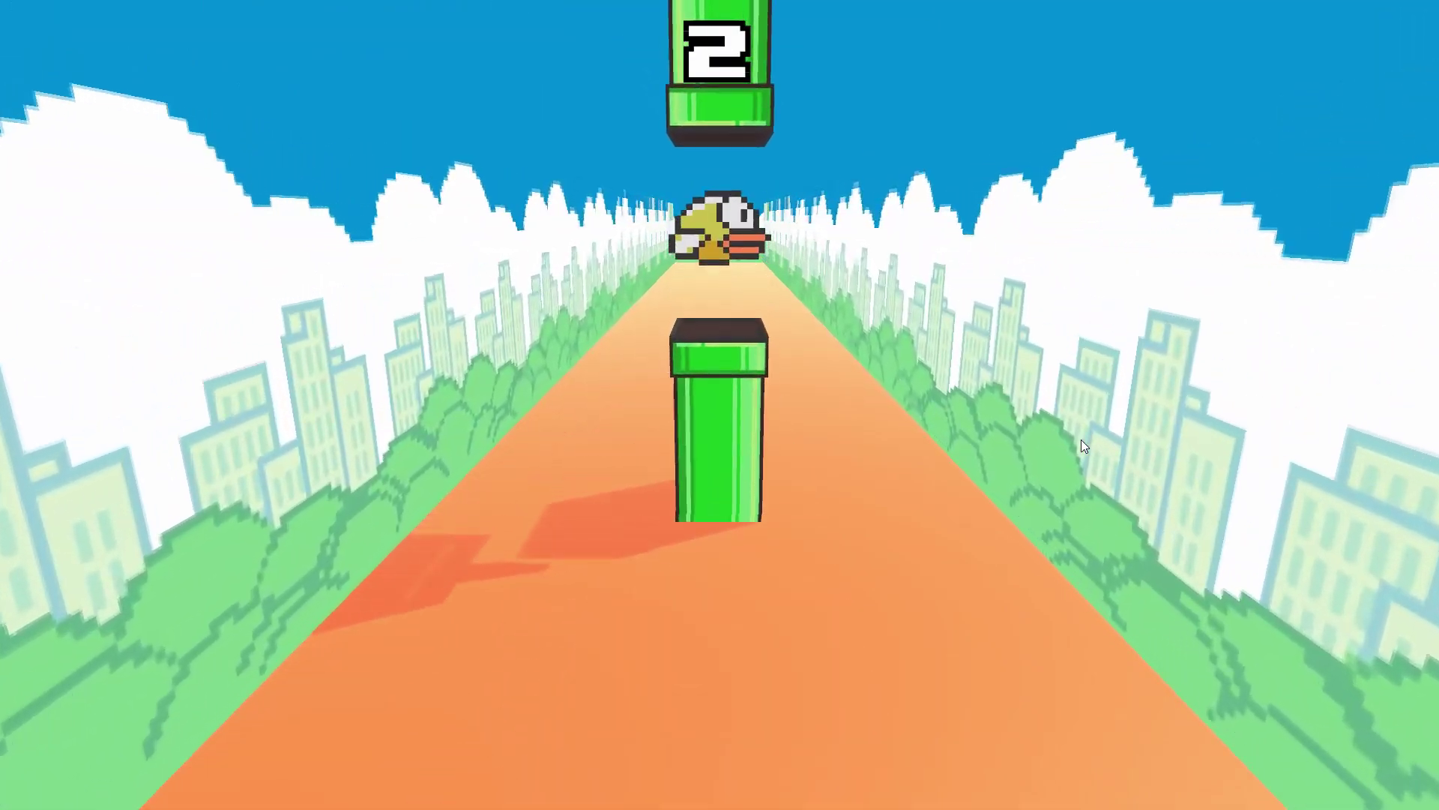
pyautogui.click(1081, 439)
pyautogui.click(1081, 439)
pyautogui.click(1080, 440)
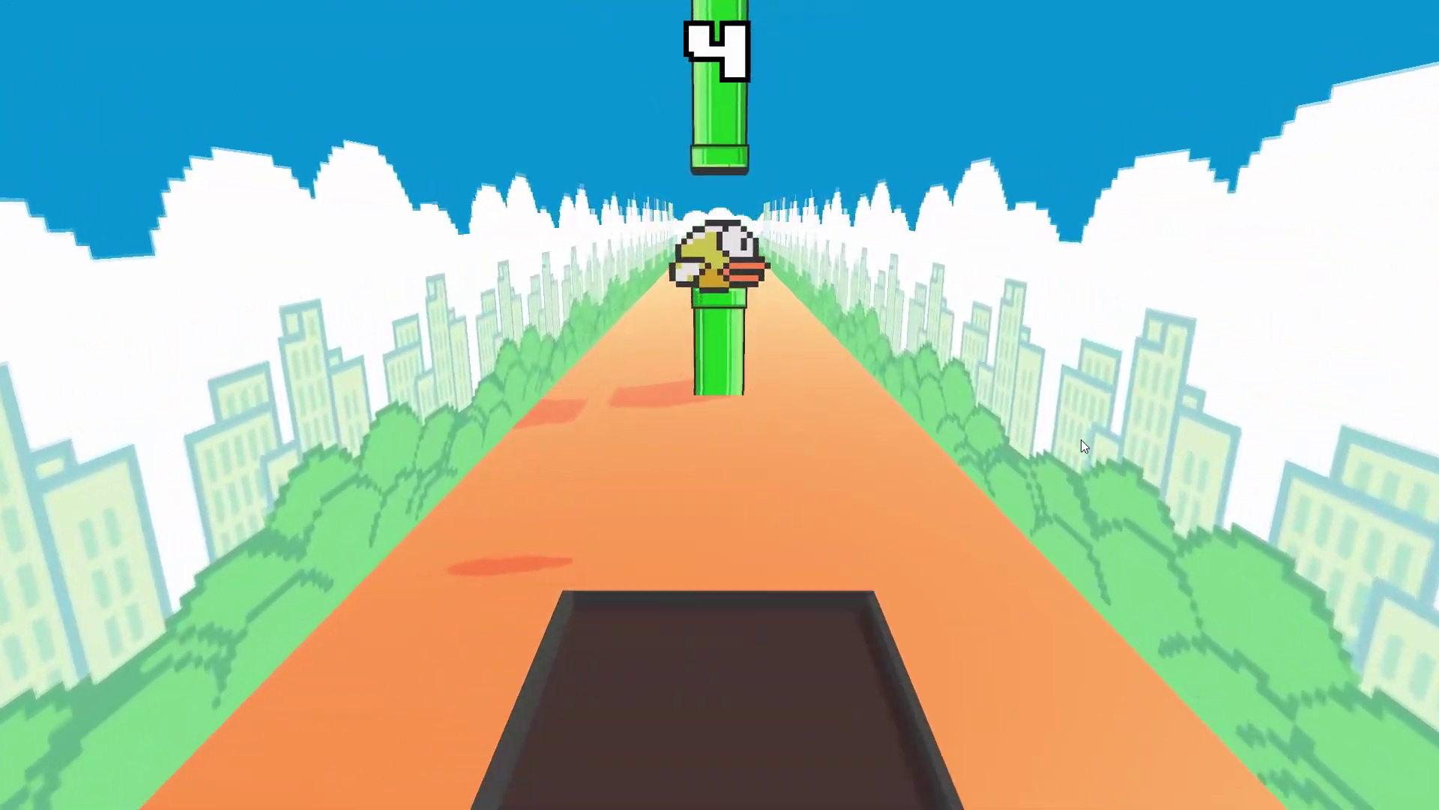
pyautogui.click(1081, 439)
pyautogui.click(1081, 439)
pyautogui.click(1081, 439)
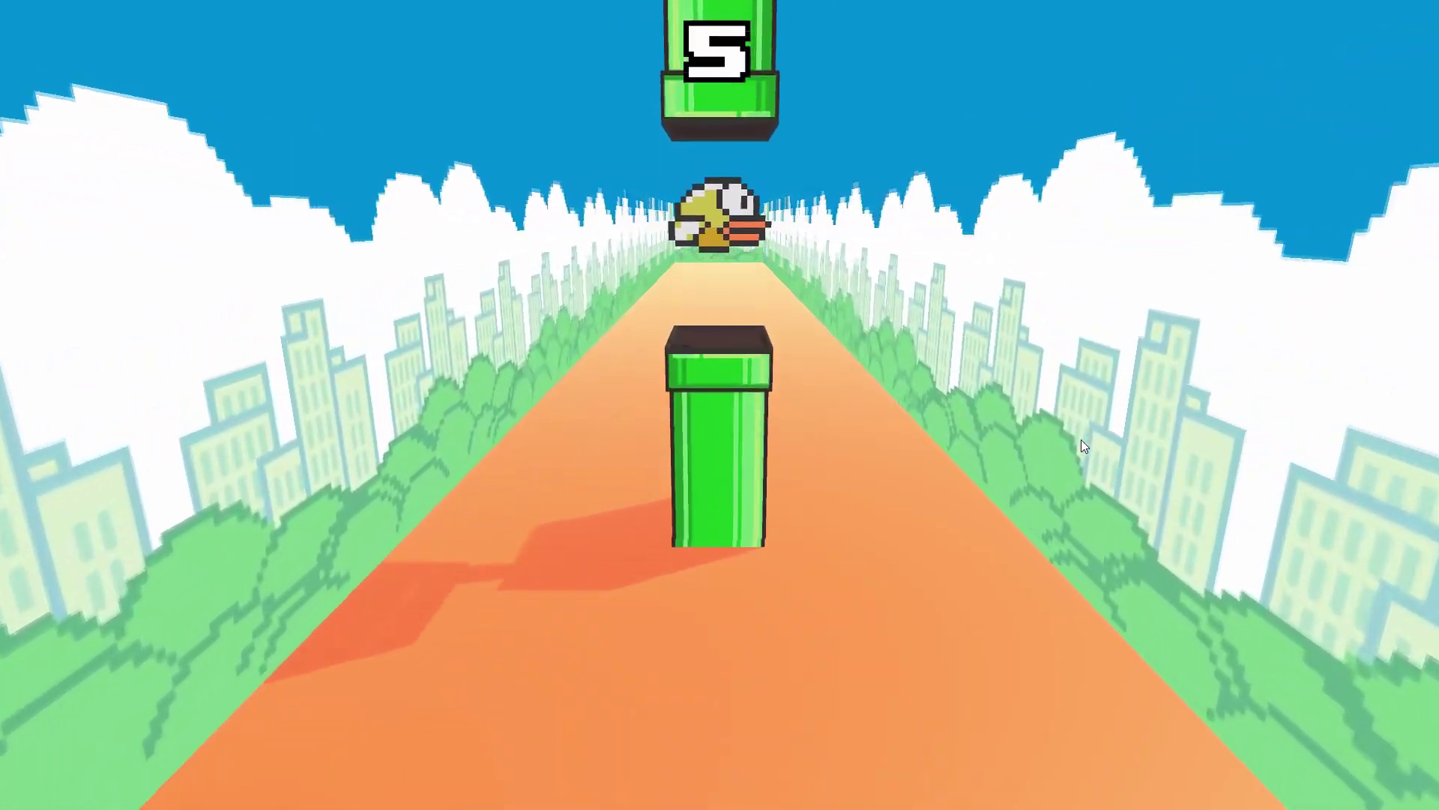
pyautogui.click(1081, 439)
pyautogui.click(1080, 439)
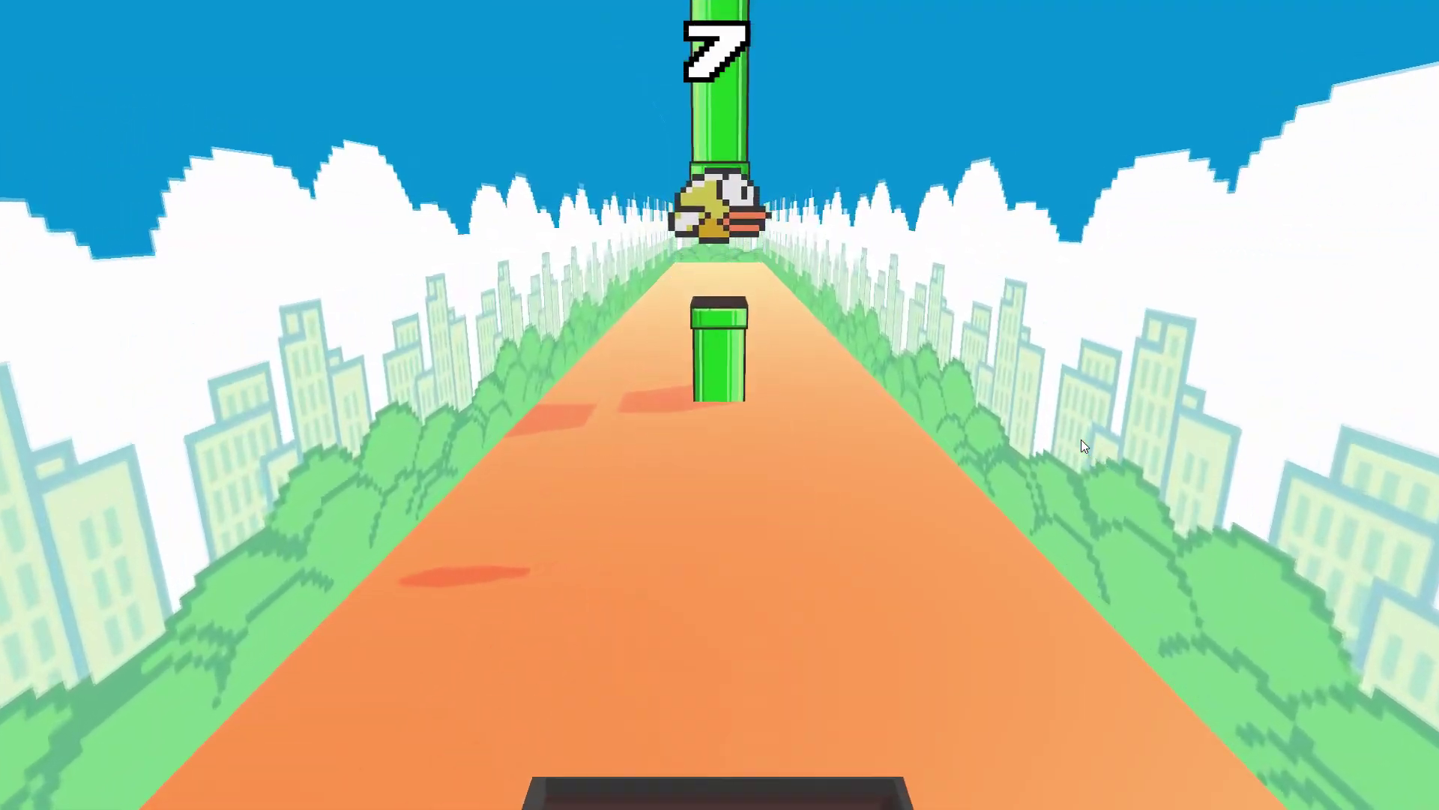
pyautogui.click(1081, 439)
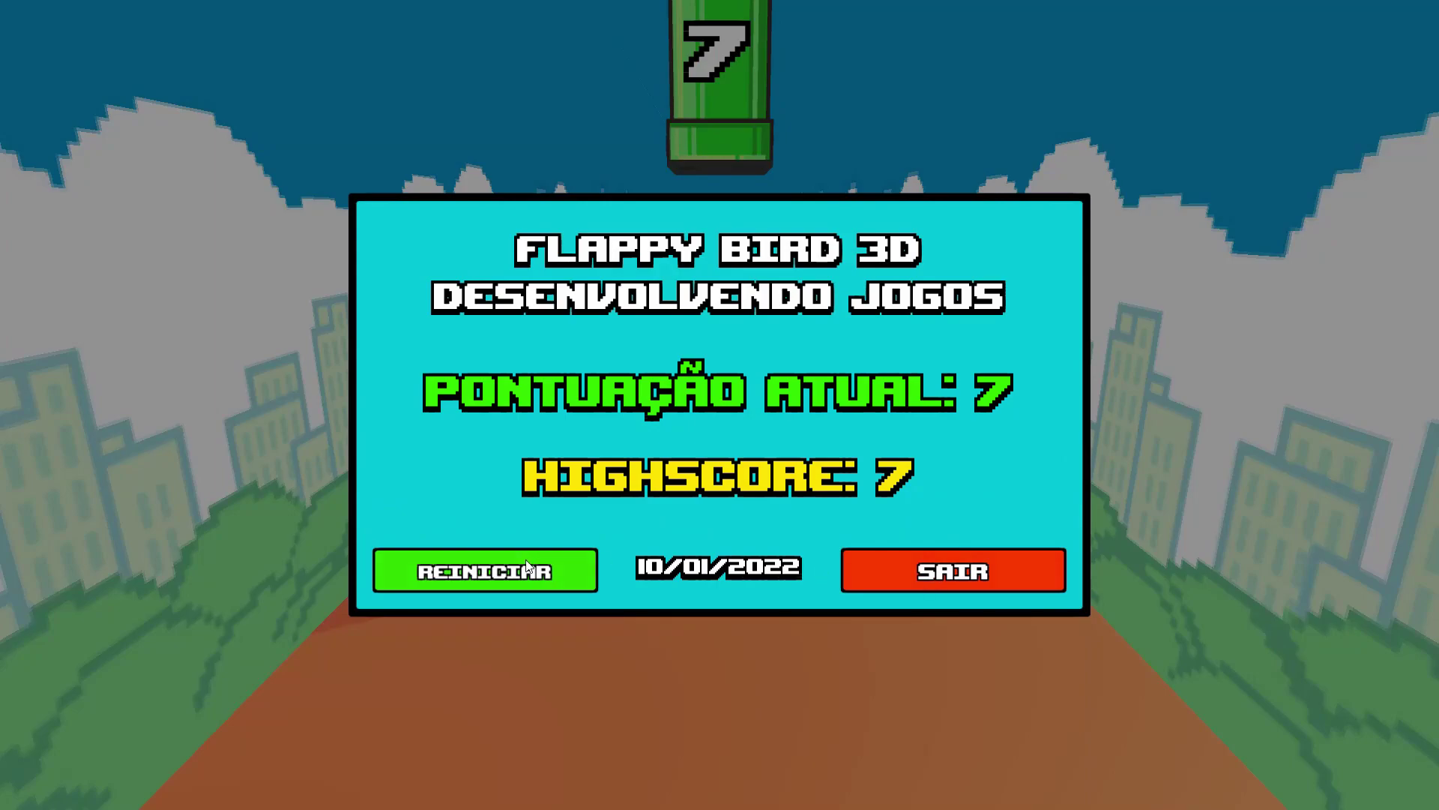
pyautogui.hotkey('ctrl', 'p')
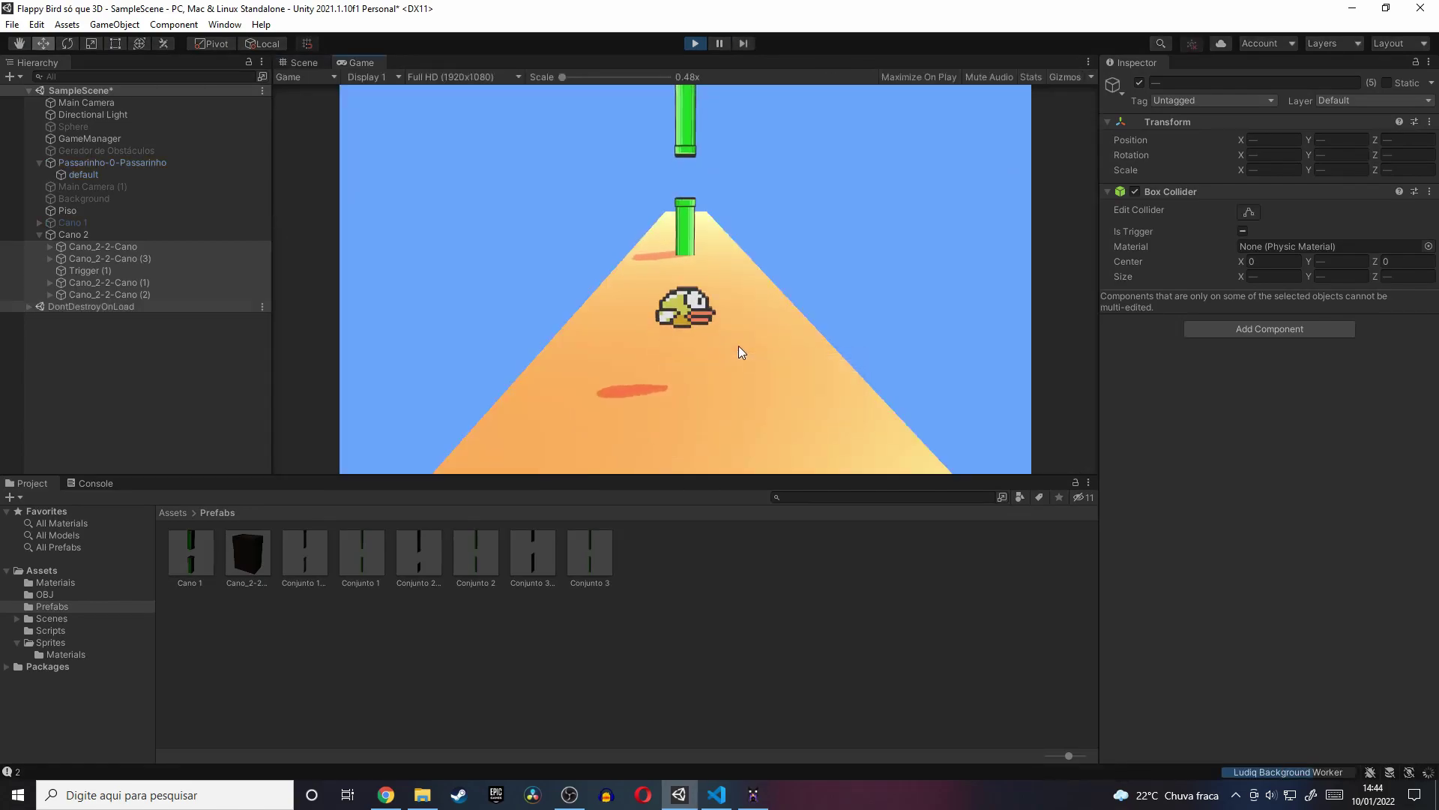
# - Flap the bird a few more times with Space, then exit Play mode
pyautogui.press('space')
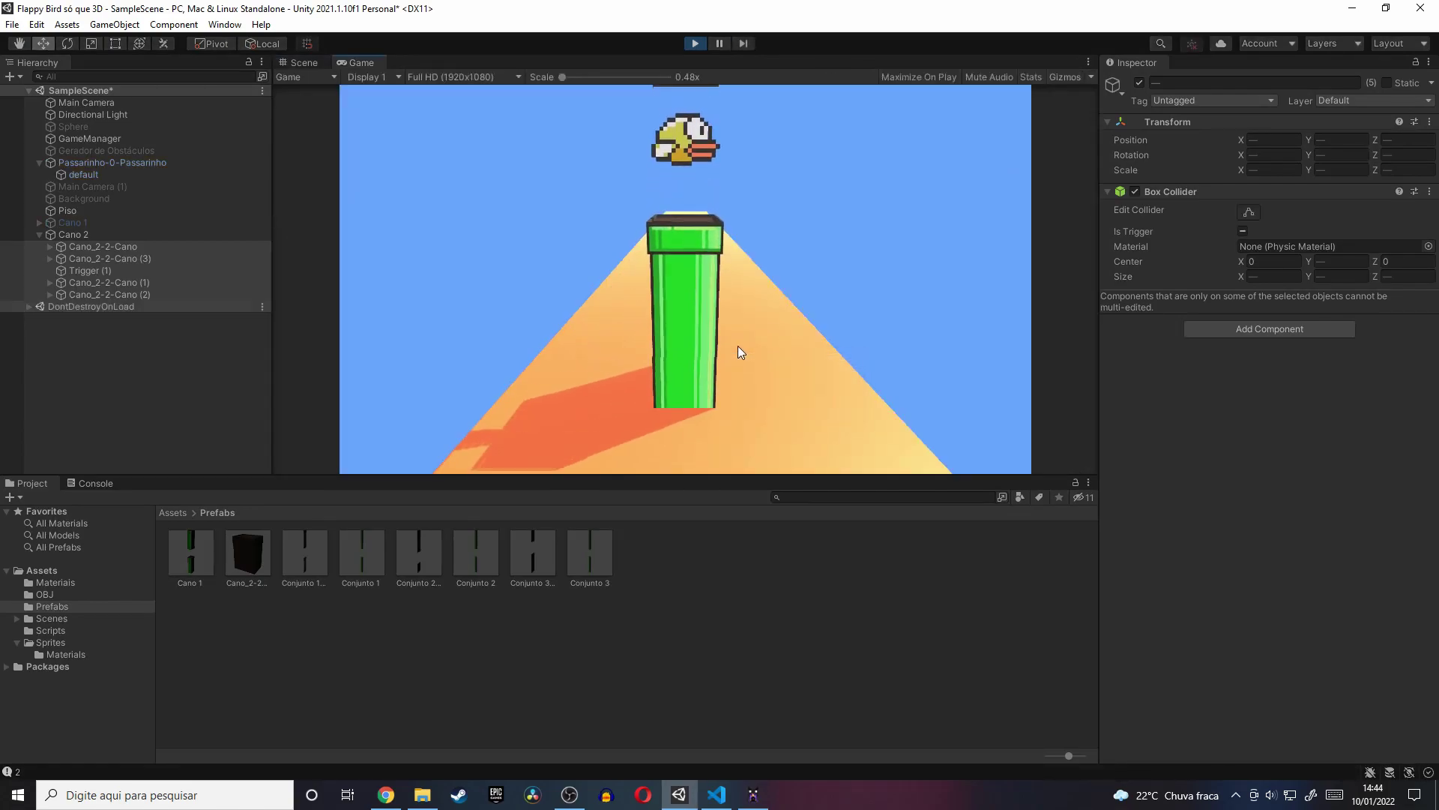
pyautogui.press('space')
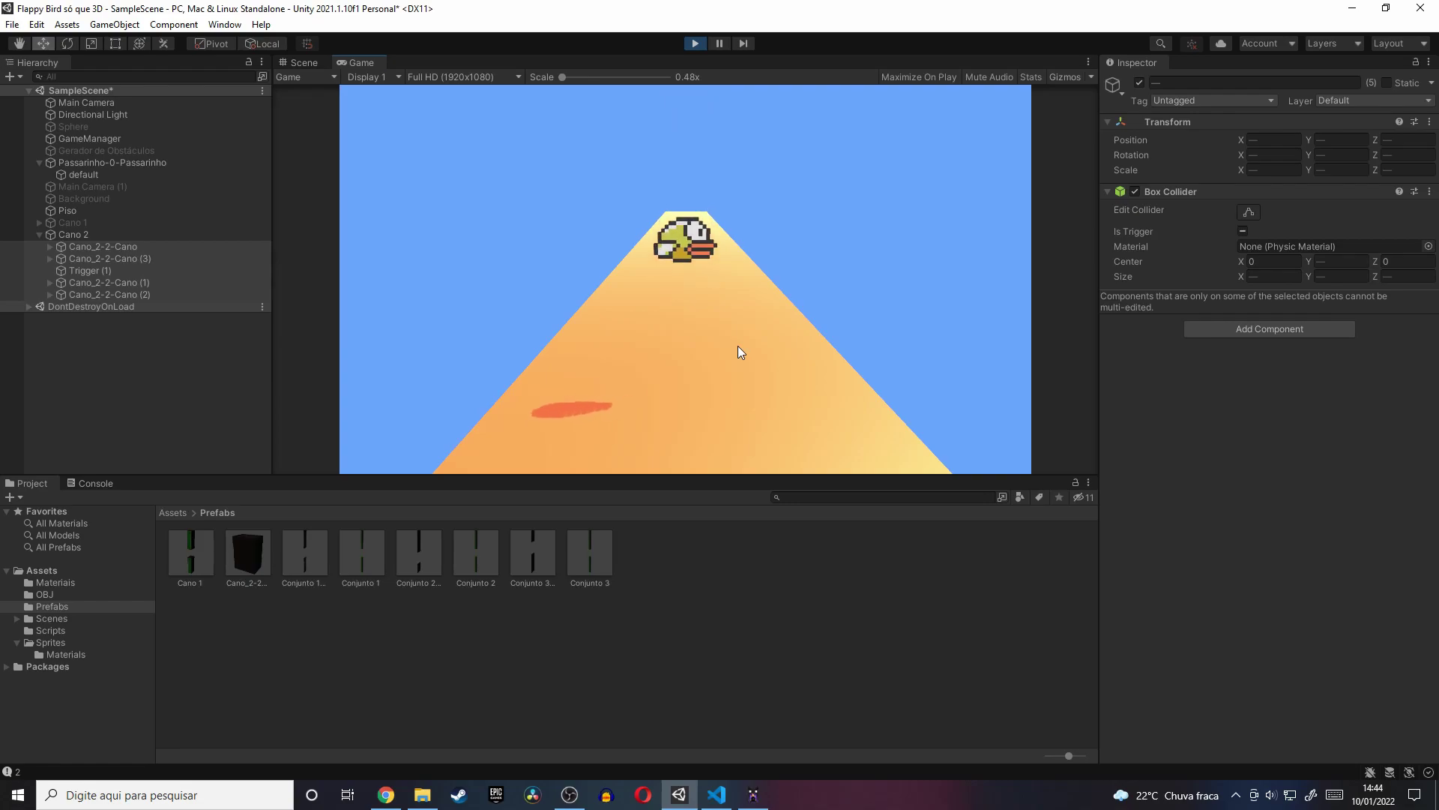
pyautogui.press('space')
pyautogui.hotkey('ctrl', 'p')
# - Duplicate Cano 2 as Cano 2 (1) and save Cano 2 as a prefab in Assets/Prefabs
pyautogui.keyDown('alt'); pyautogui.moveTo(611, 300); pyautogui.dragTo(619, 308); pyautogui.keyUp('alt')
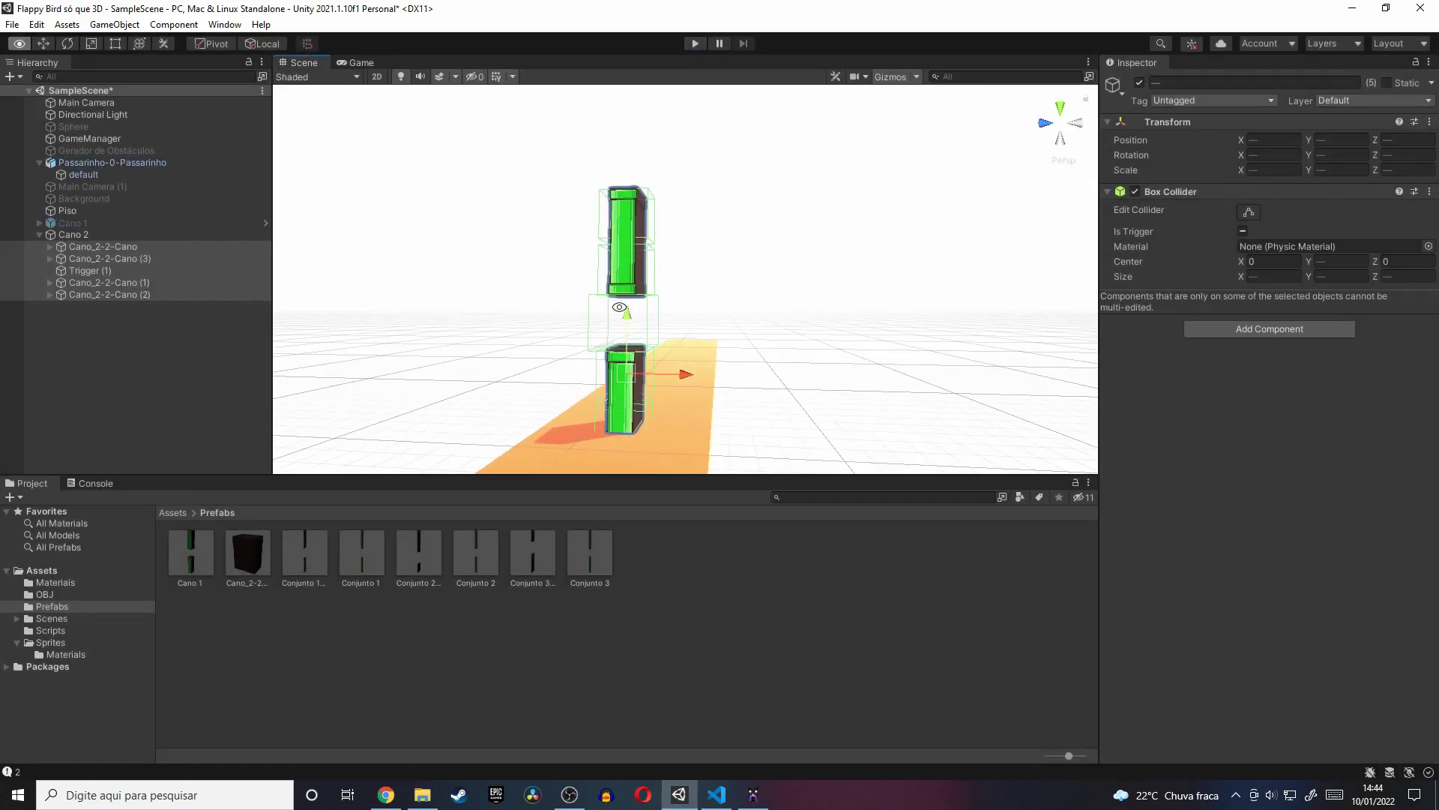
pyautogui.click(40, 235)
pyautogui.click(84, 234)
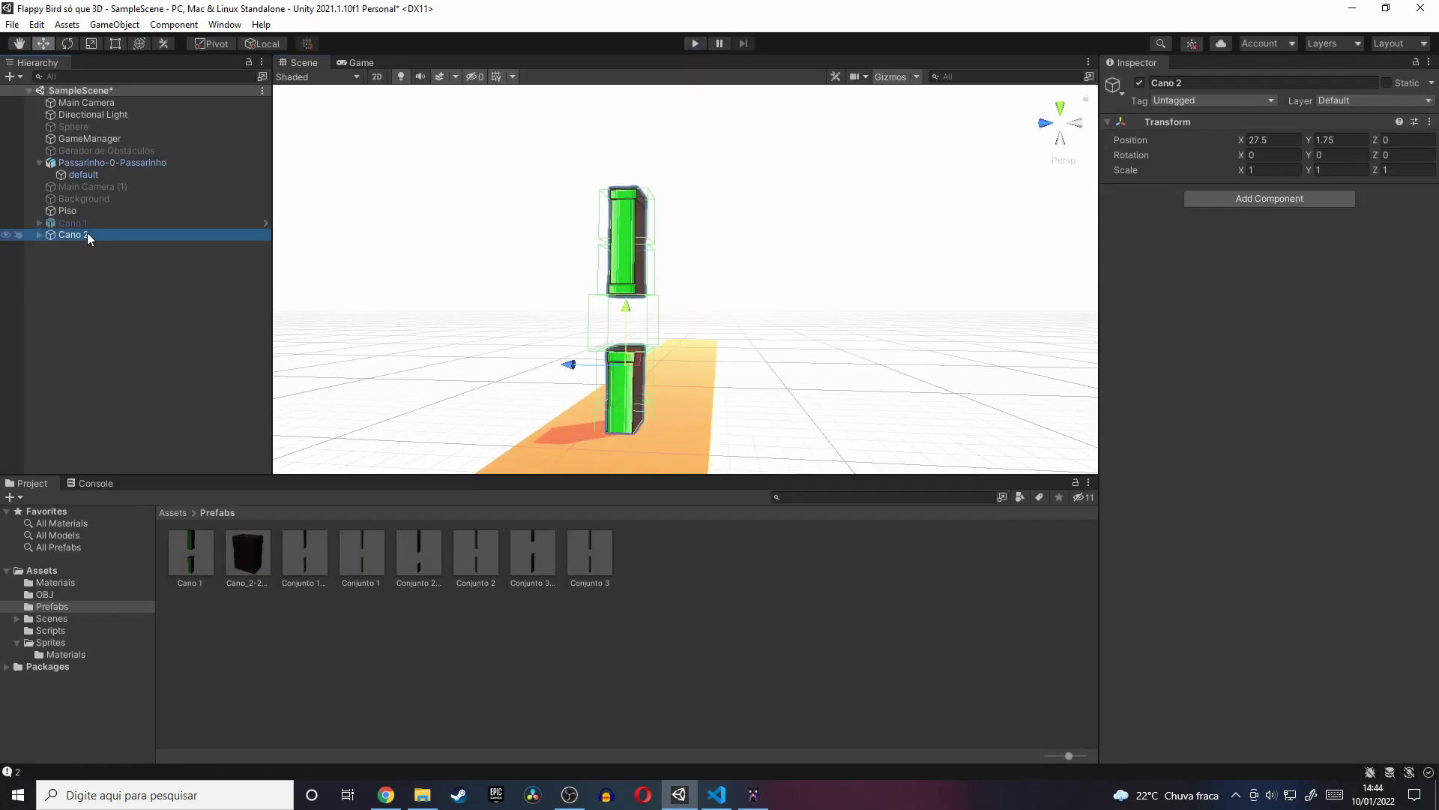
pyautogui.hotkey('ctrl', 'd')
pyautogui.moveTo(115, 237); pyautogui.dragTo(778, 578)
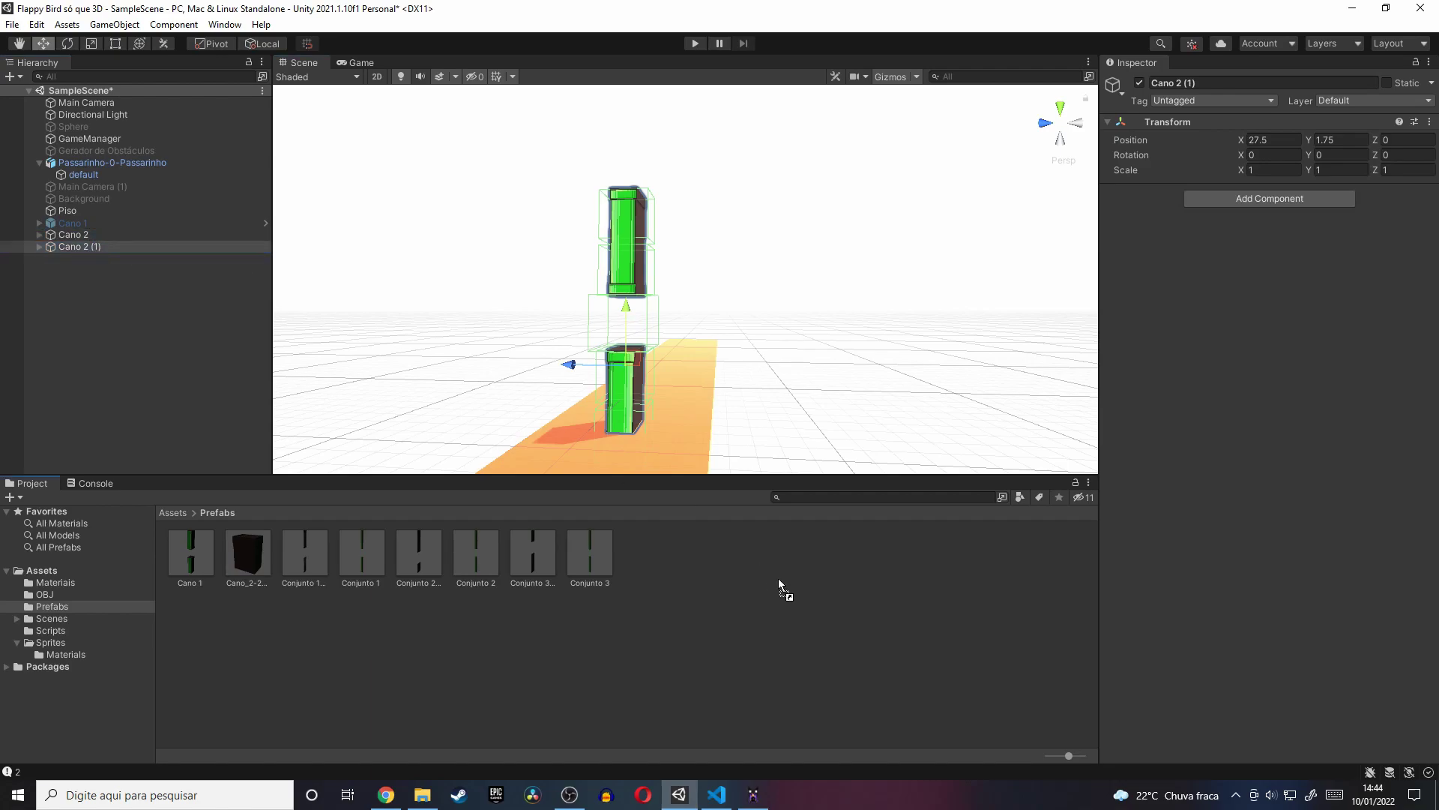
pyautogui.click(93, 250)
pyautogui.click(96, 252)
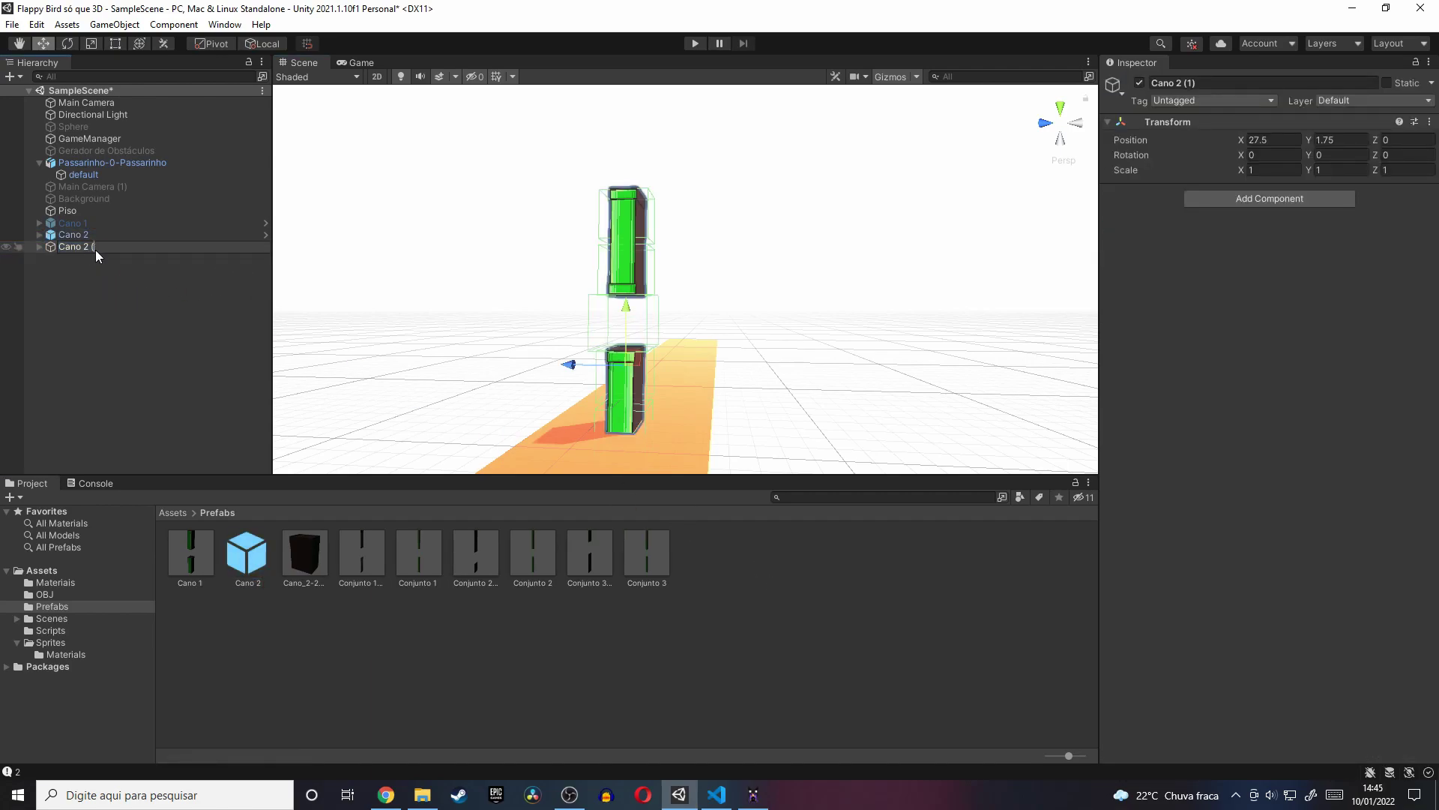